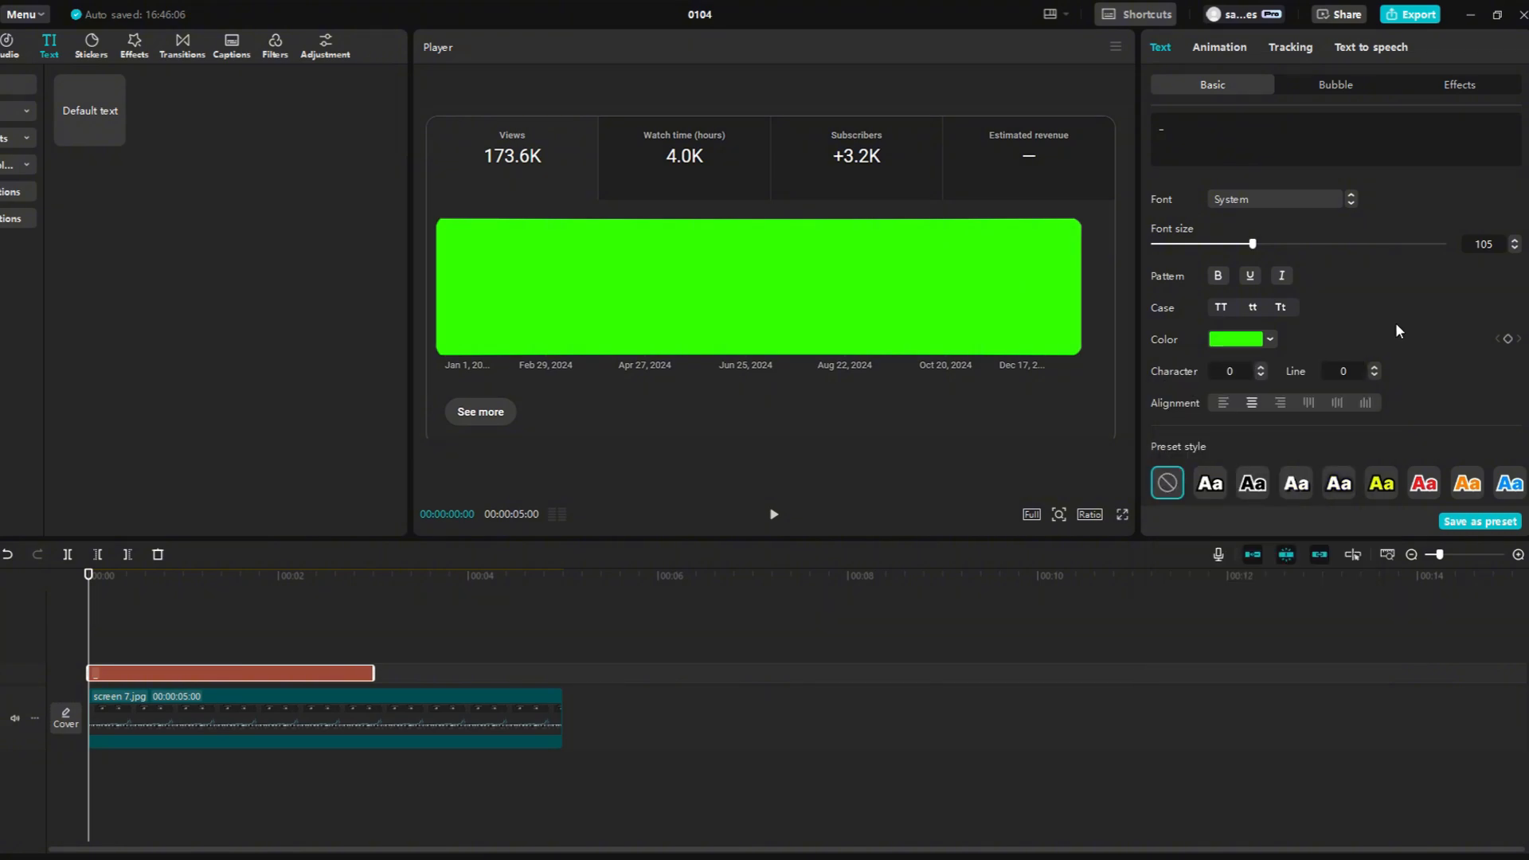
# Lower the green rectangle text's opacity to 40% so the chart shows through.
pyautogui.scroll(-3, 1392, 317)
pyautogui.scroll(-3, 1384, 299)
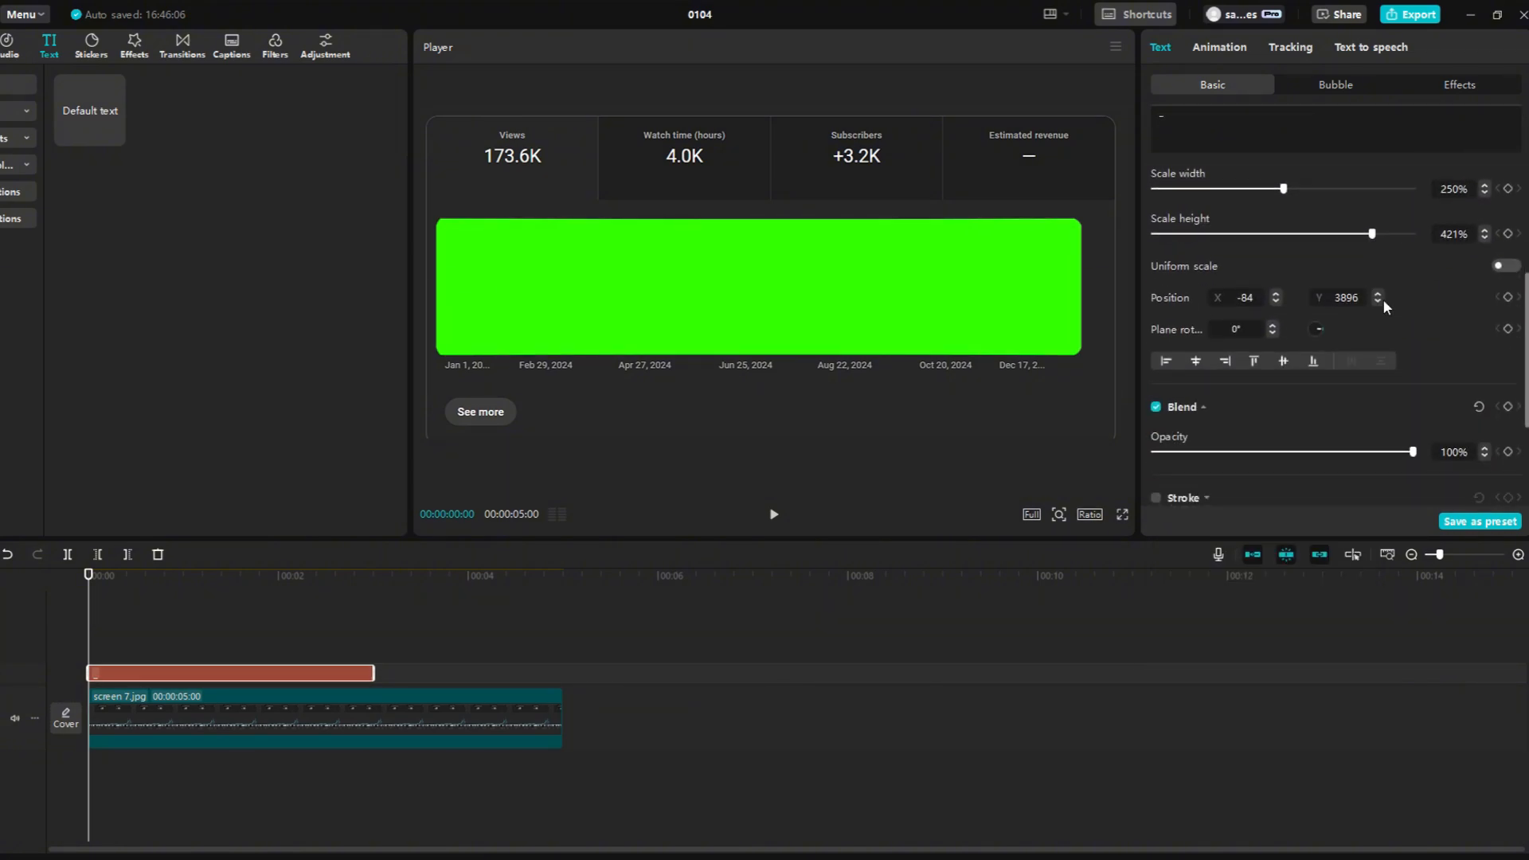
pyautogui.moveTo(1412, 423); pyautogui.dragTo(1252, 425)
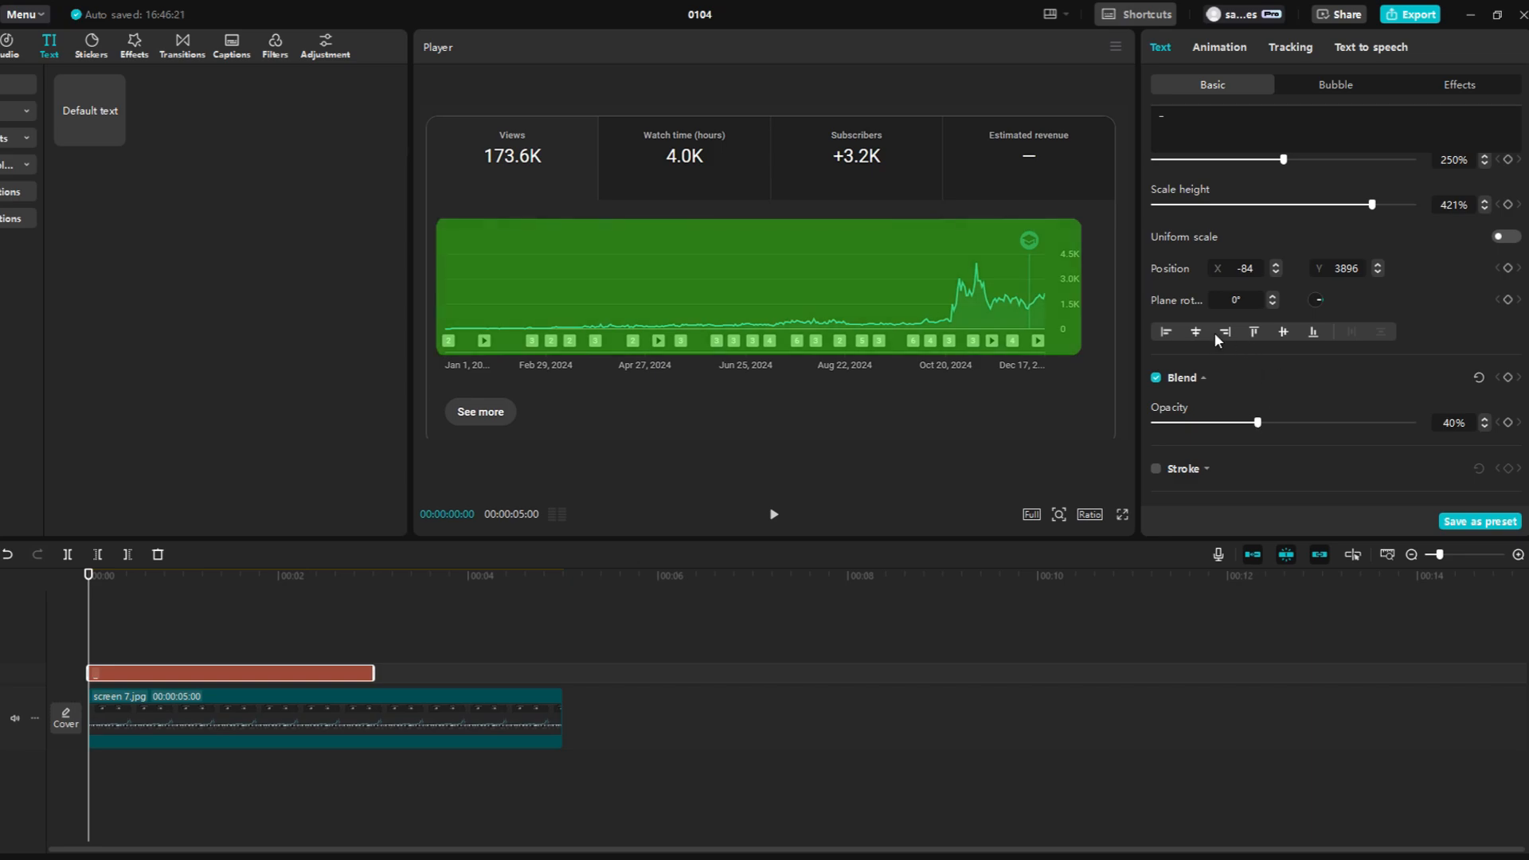
# Extend the green text clip to the end of screen 7.jpg and turn it into a compound clip.
pyautogui.moveTo(372, 673); pyautogui.dragTo(564, 673)
pyautogui.rightClick(228, 674)
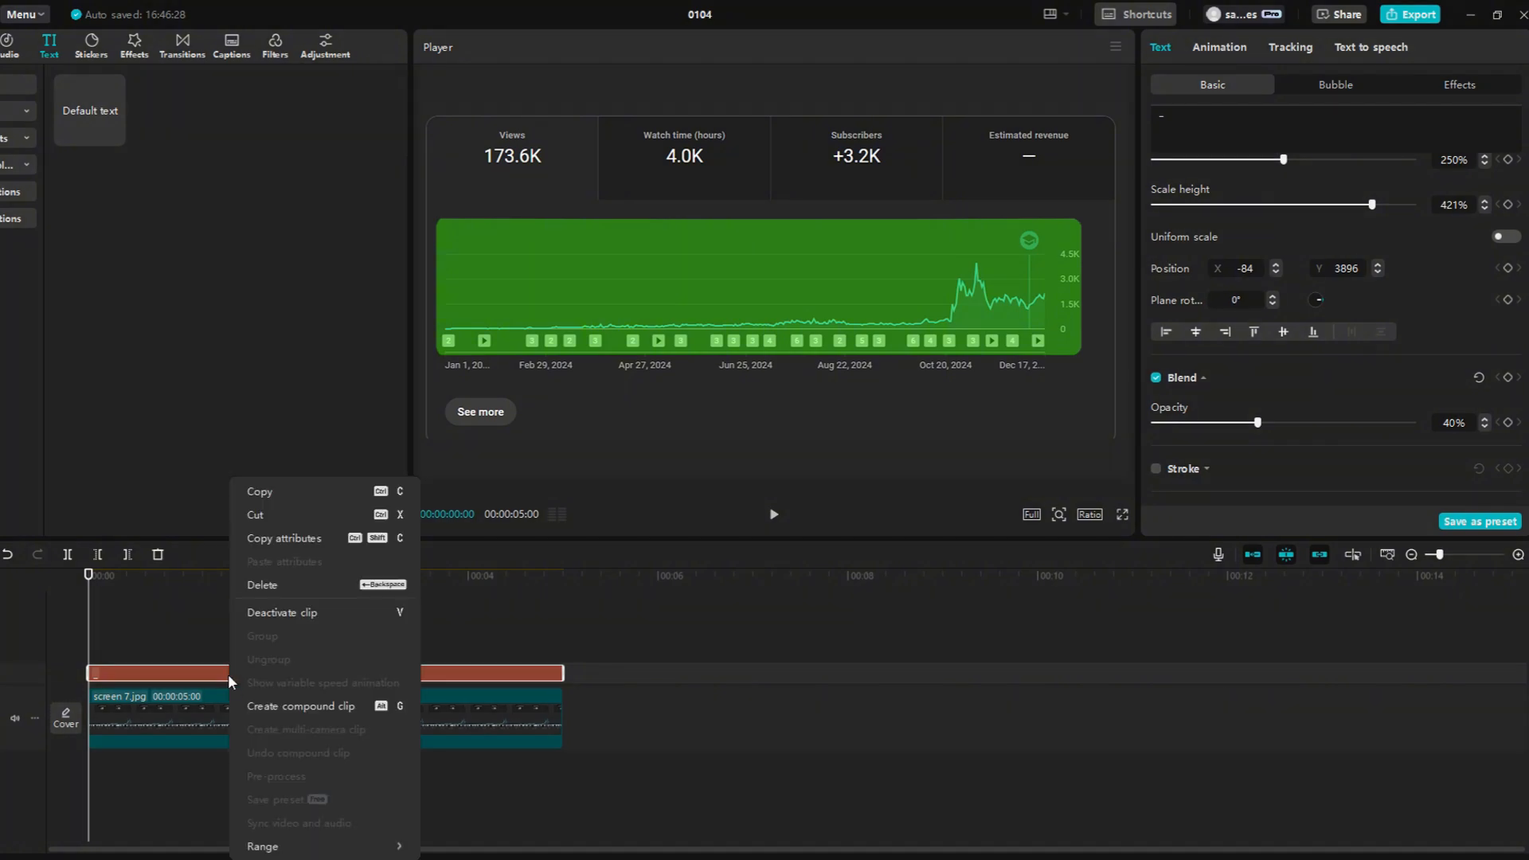
pyautogui.click(267, 705)
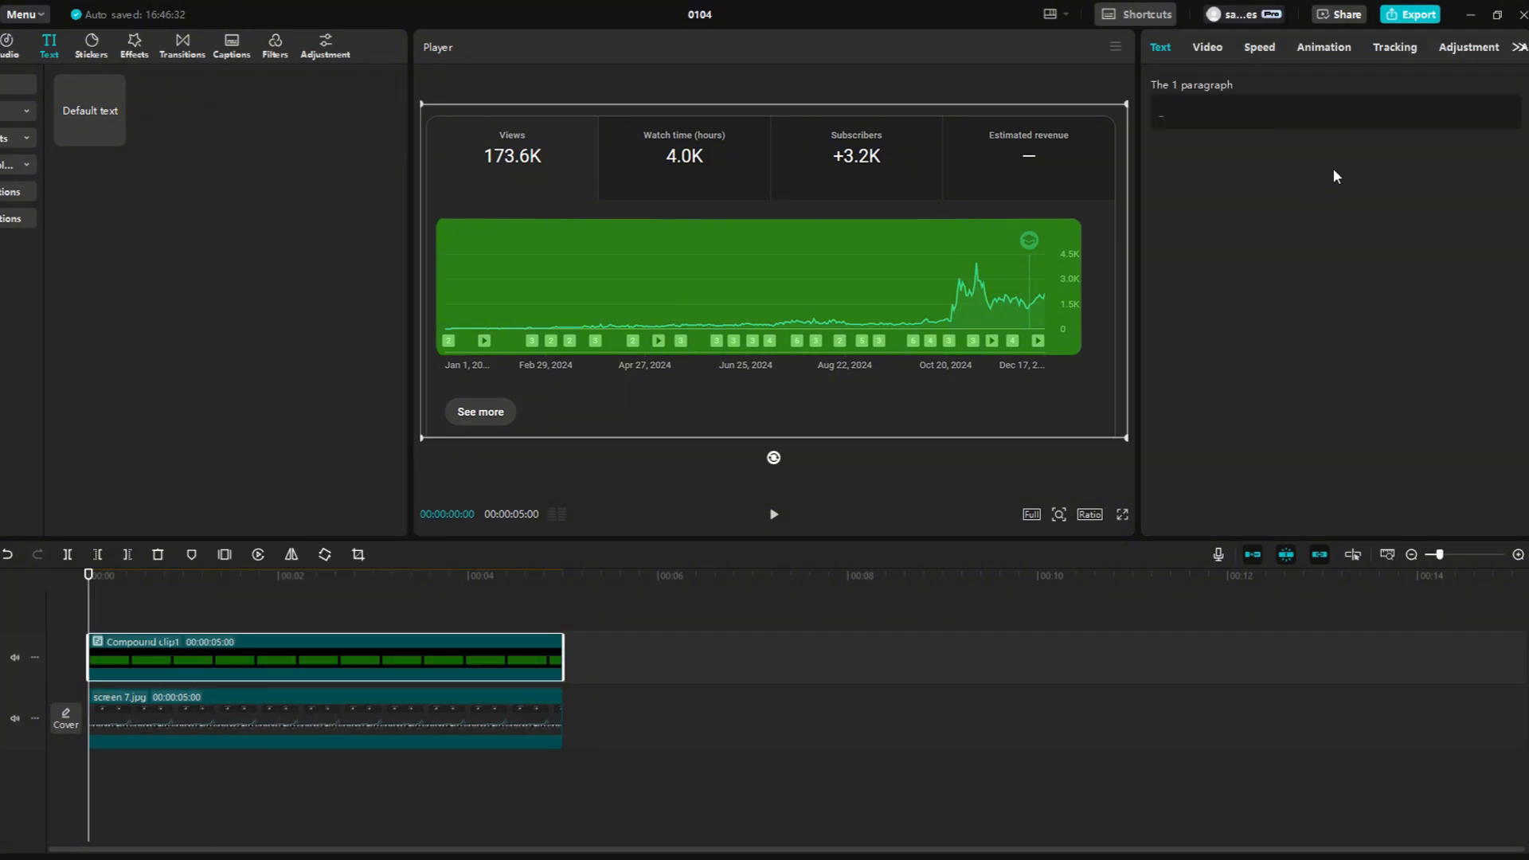
# Add a Split mask to the compound clip, rotated to -90° at X -950, Y -67, and keyframe it at the start.
pyautogui.click(1216, 48)
pyautogui.click(1389, 79)
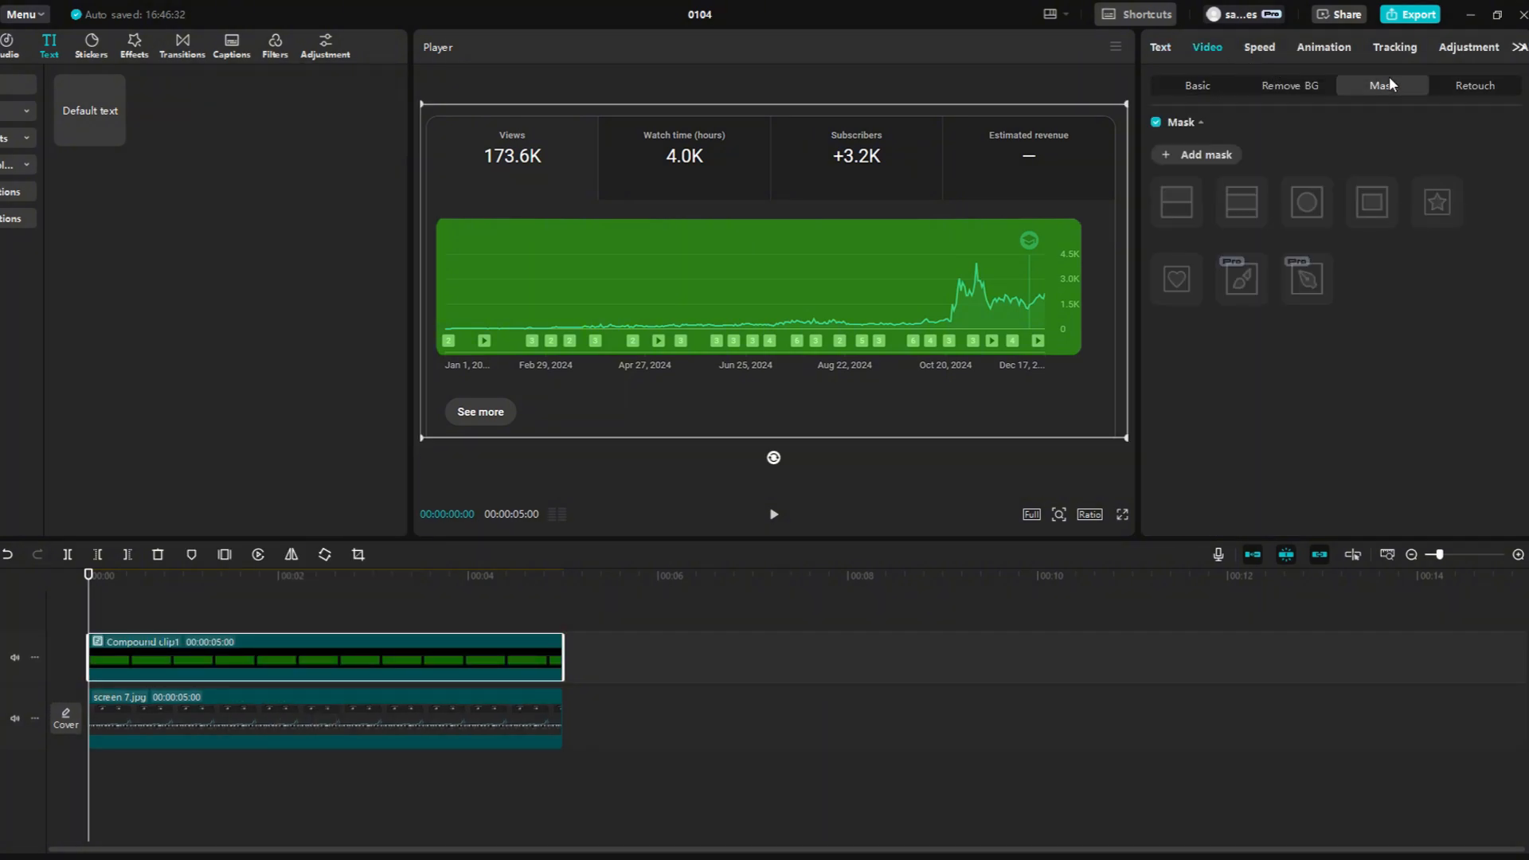
pyautogui.click(1161, 157)
pyautogui.click(1176, 202)
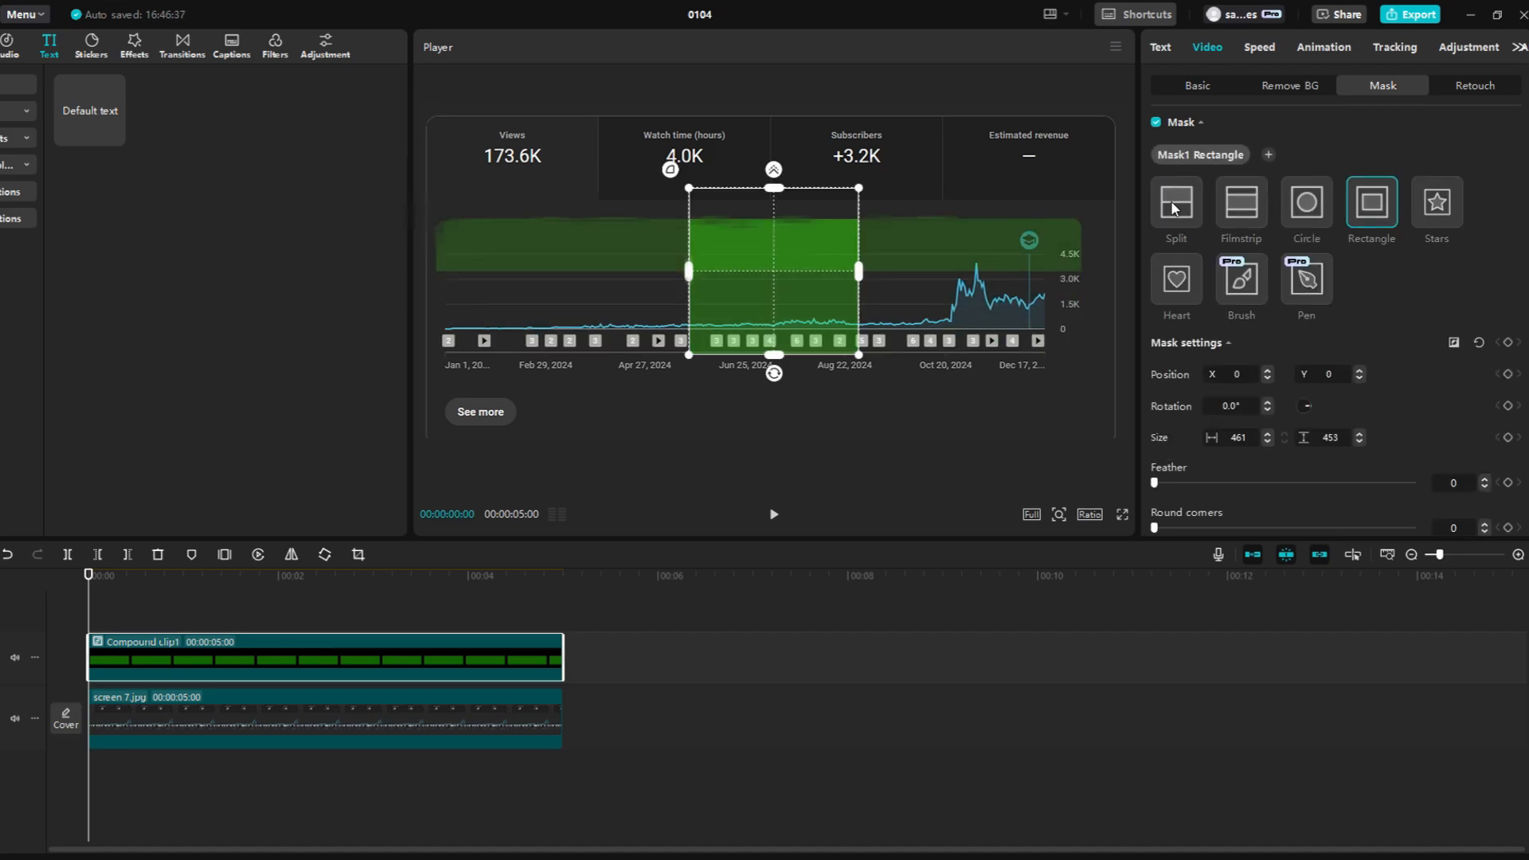
pyautogui.moveTo(771, 301); pyautogui.dragTo(437, 318)
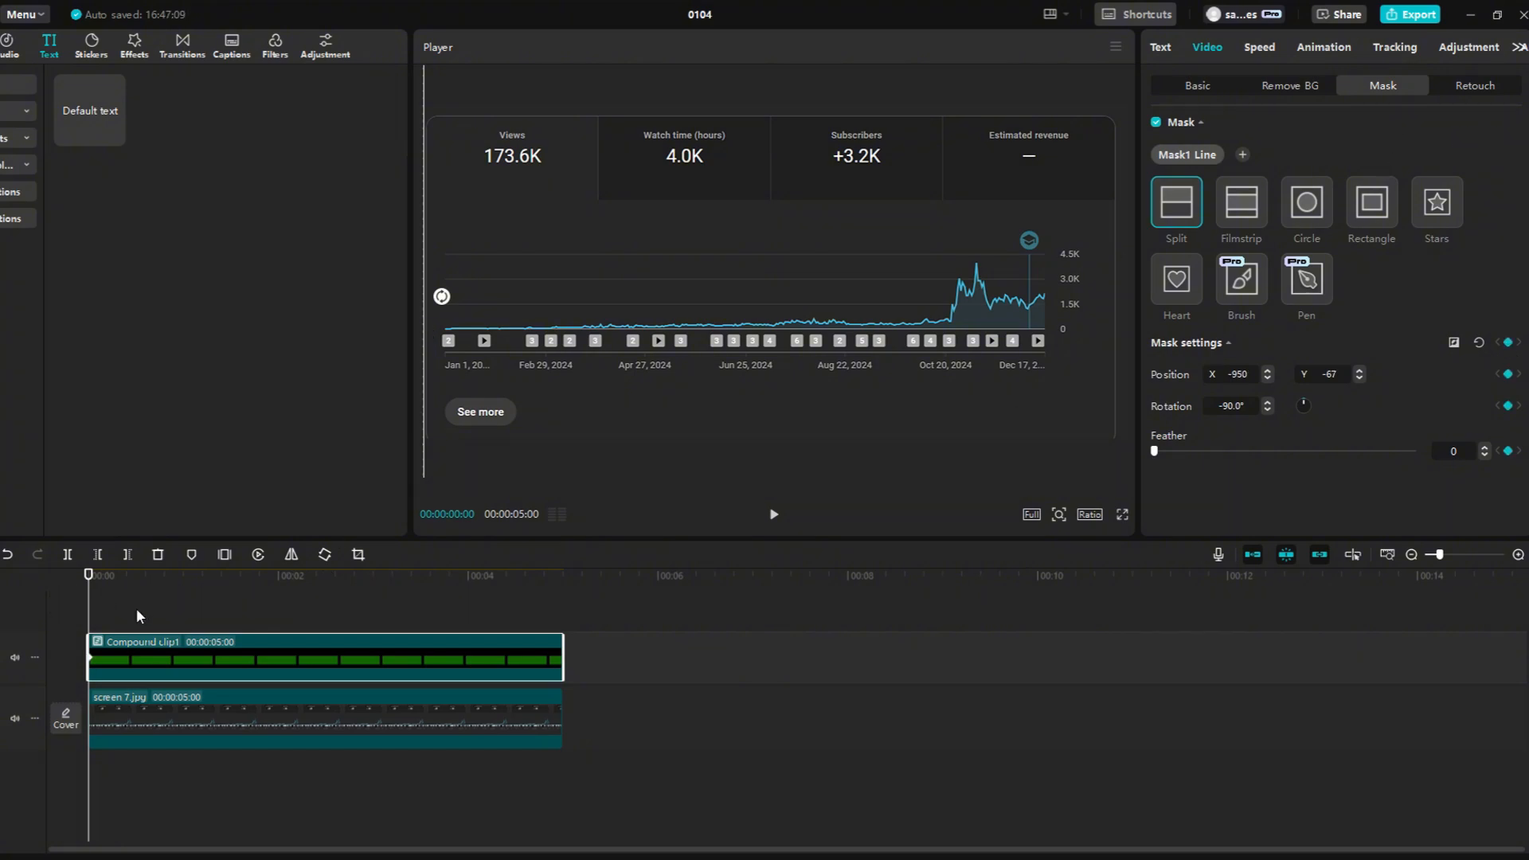
# At 1 second, move the split mask past the chart's right edge, and play back the highlight animation from the start.
pyautogui.moveTo(89, 631); pyautogui.dragTo(183, 626)
pyautogui.moveTo(437, 355); pyautogui.dragTo(1106, 346)
pyautogui.click(169, 625)
pyautogui.moveTo(169, 626); pyautogui.dragTo(35, 594)
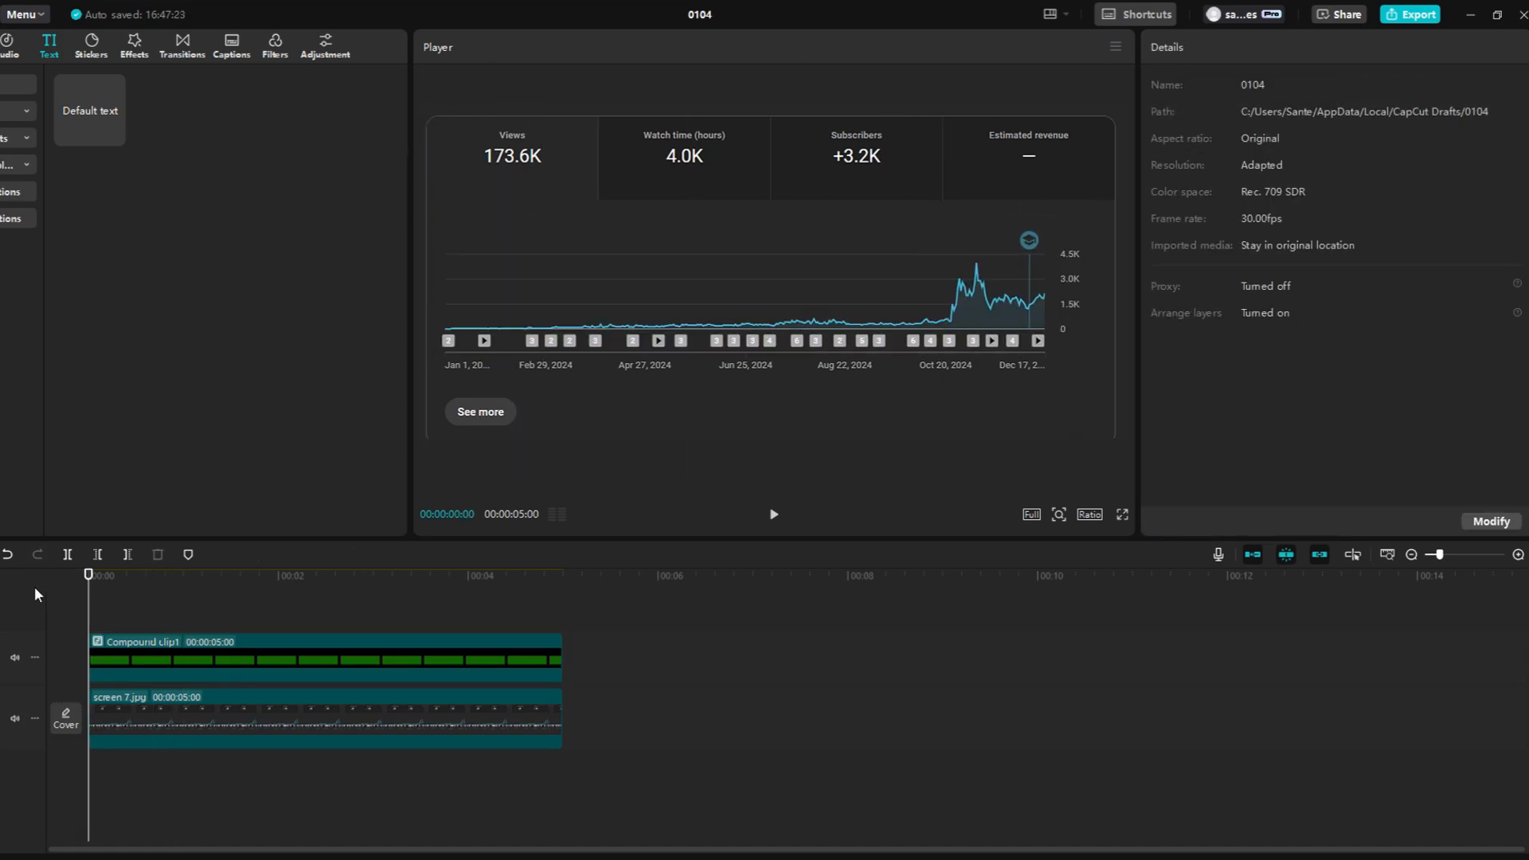
pyautogui.click(767, 514)
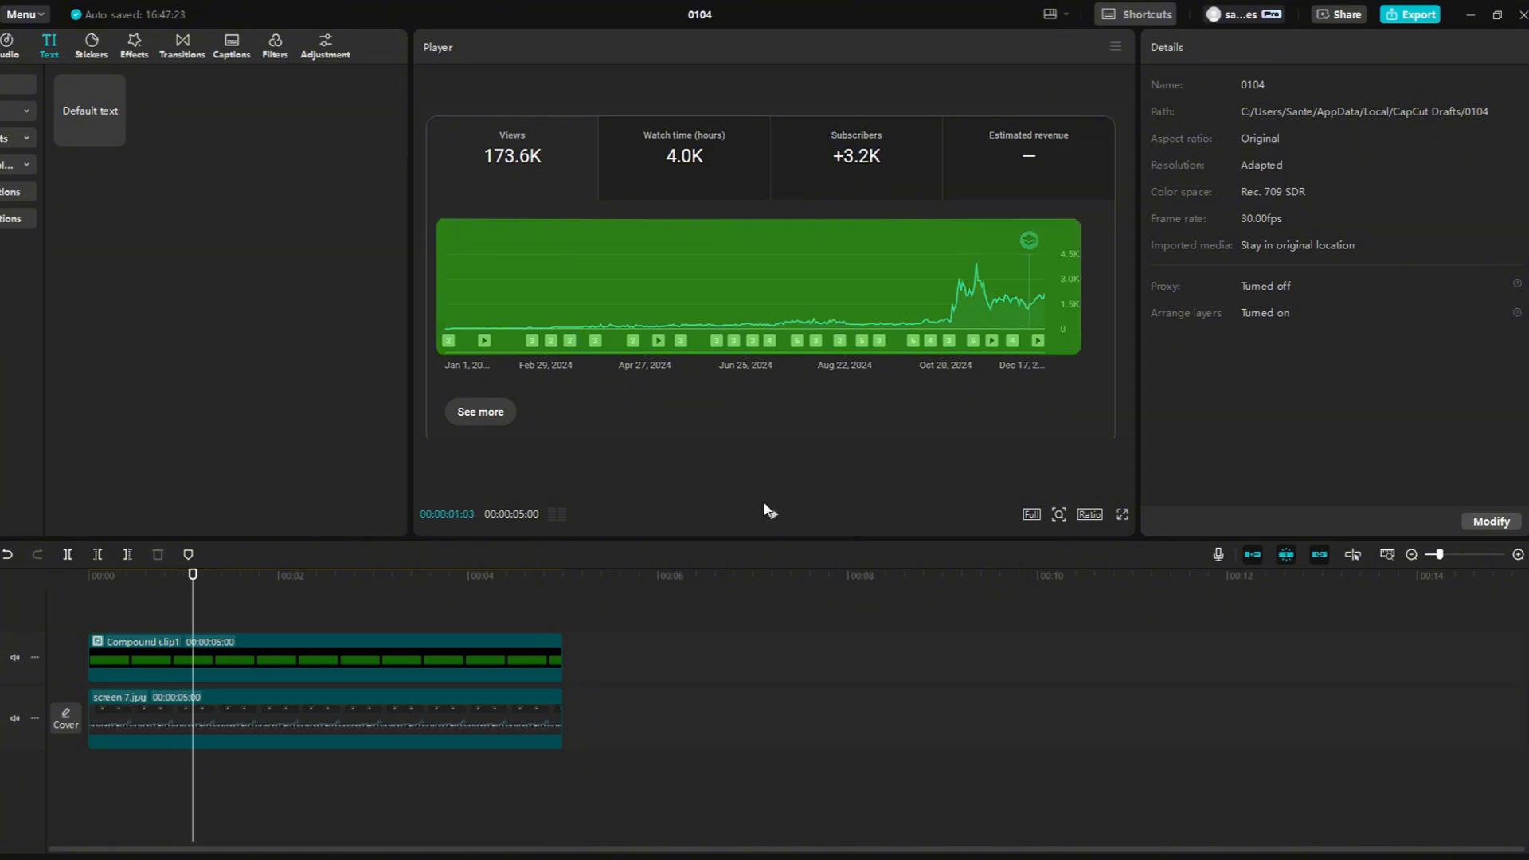
# Show the compound clip's variable speed animation and apply the Circ...Ease preset curve to the mask's Position X keyframes.
pyautogui.click(270, 658)
pyautogui.rightClick(270, 657)
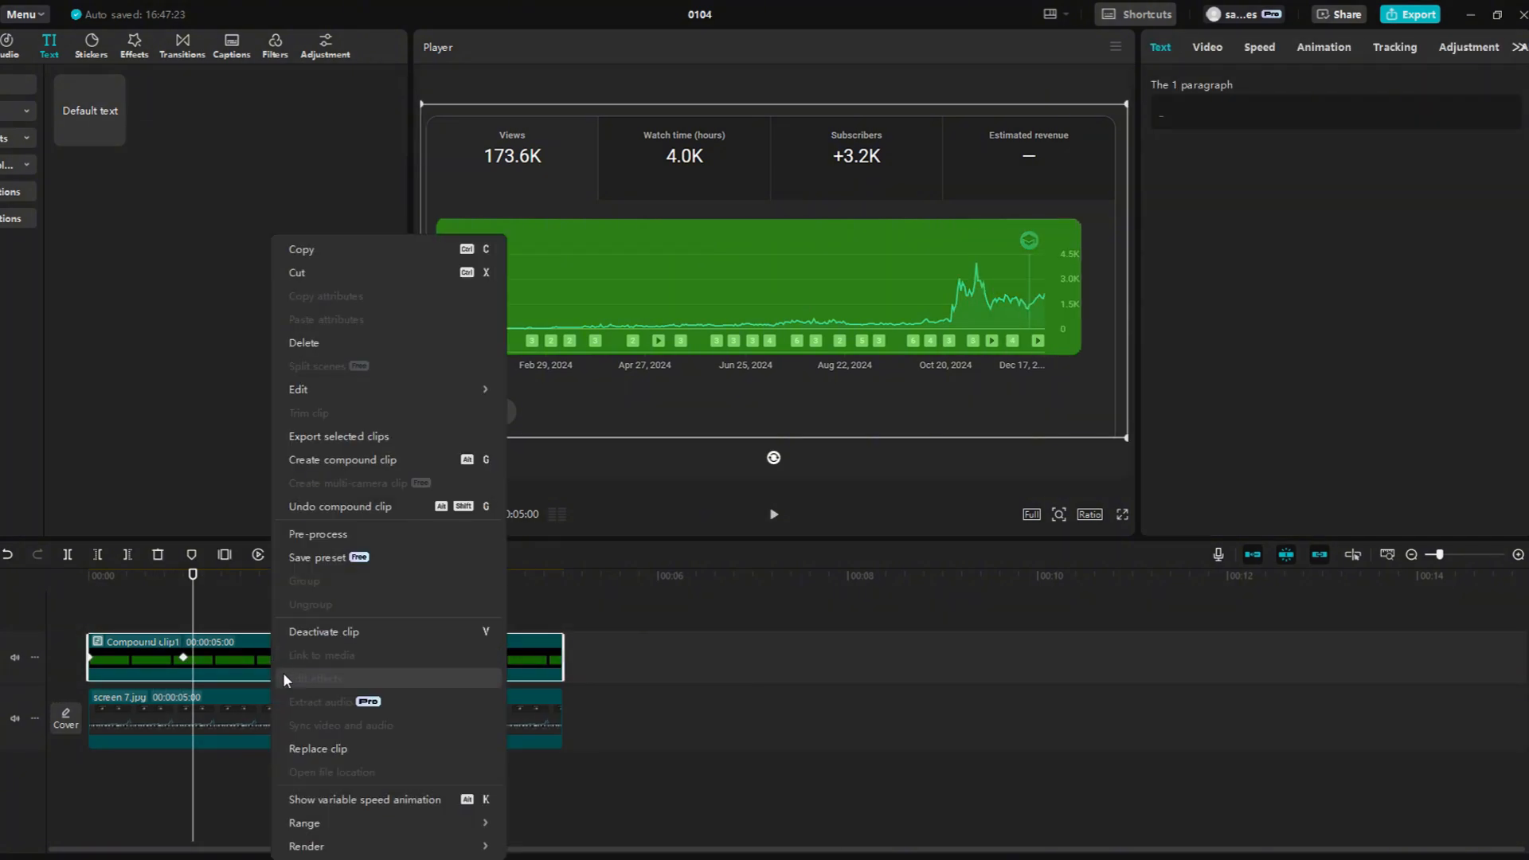
pyautogui.click(338, 799)
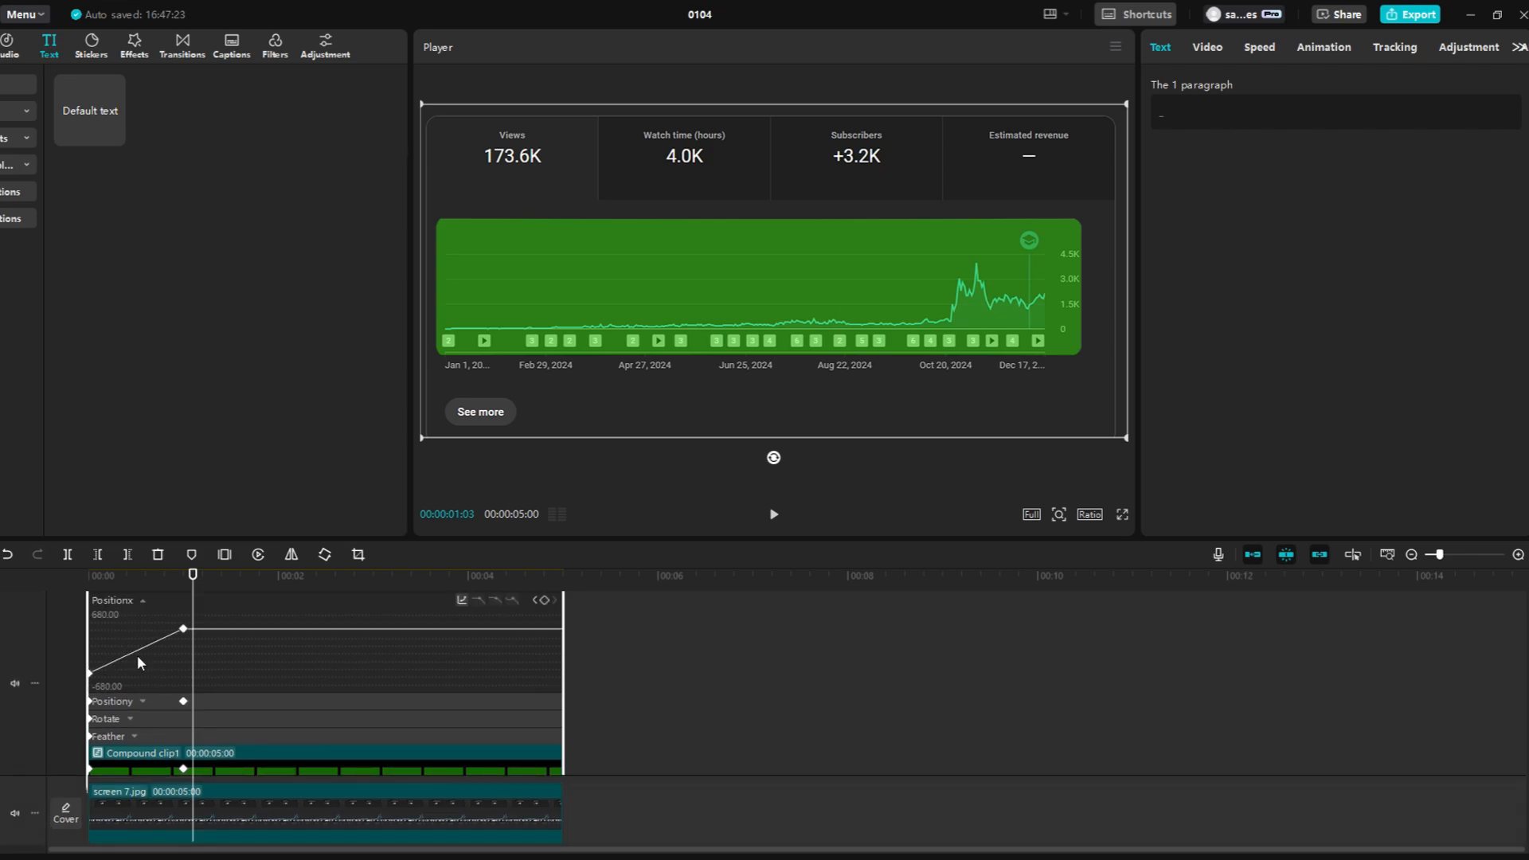
pyautogui.click(141, 648)
pyautogui.click(461, 621)
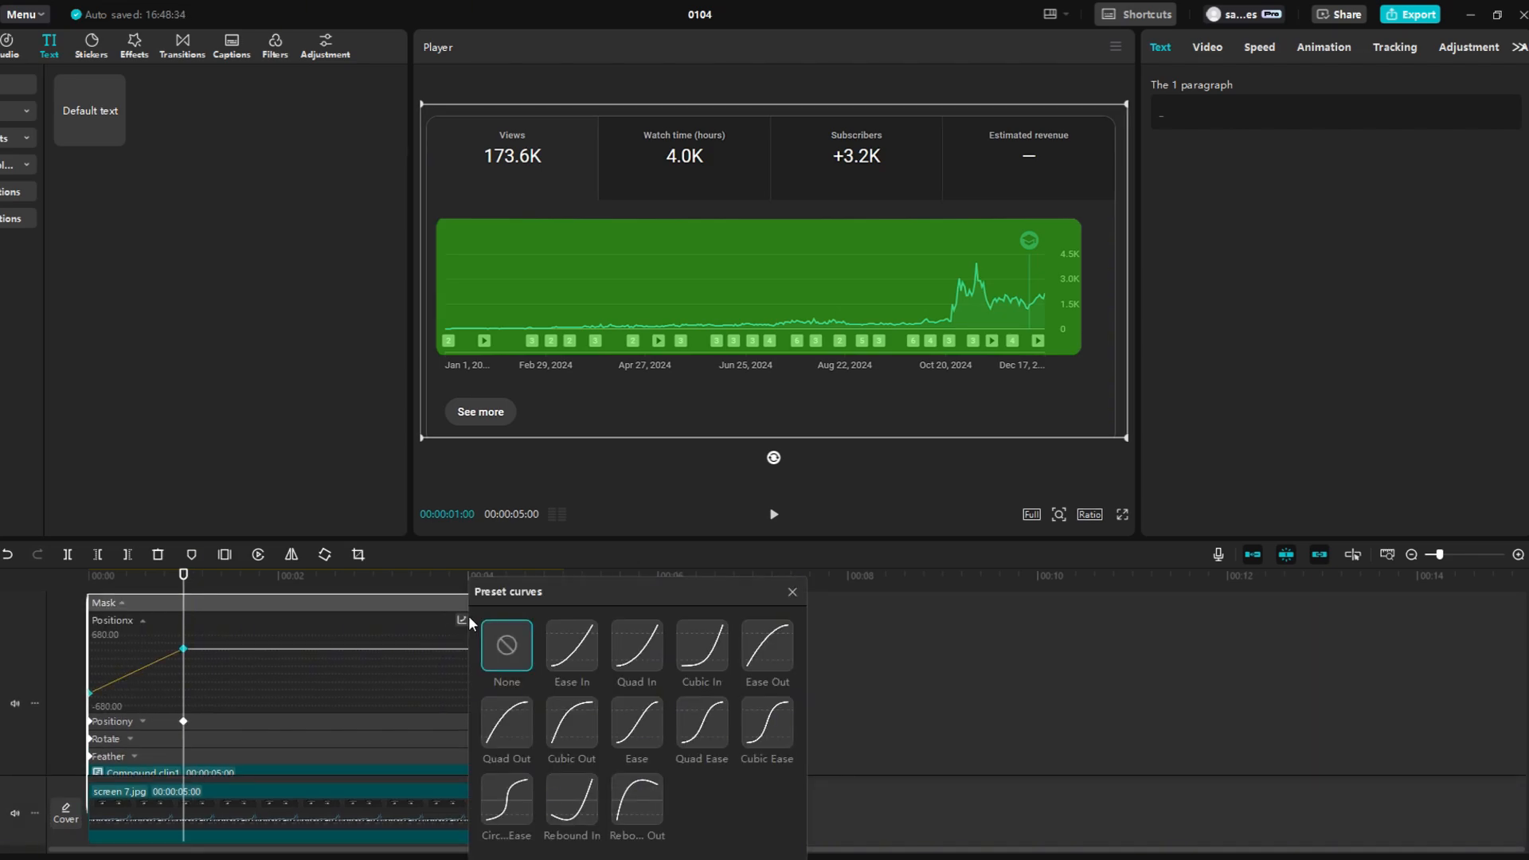
pyautogui.click(505, 811)
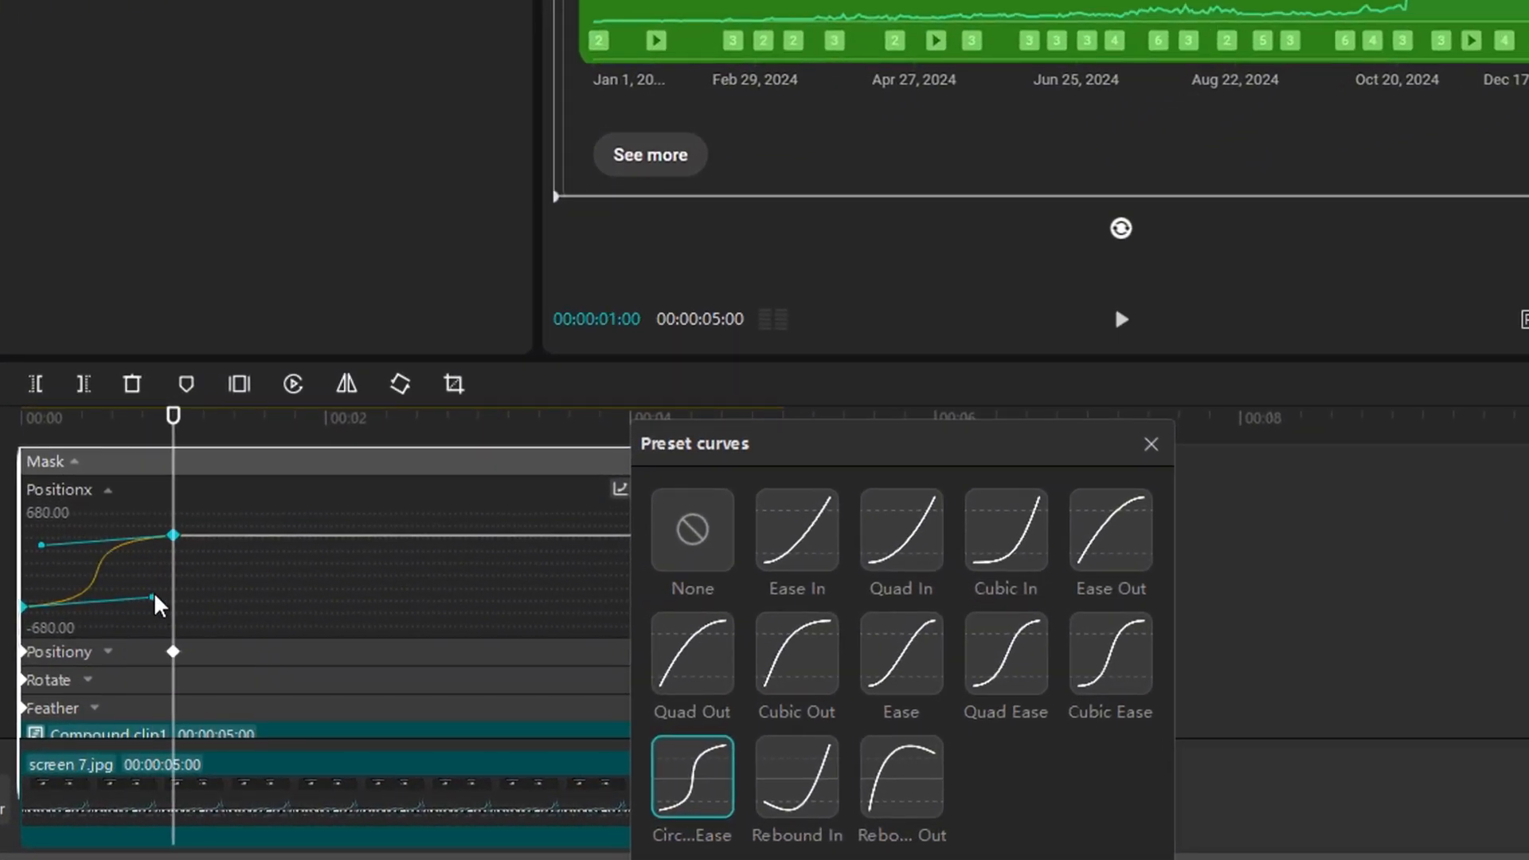
# Shorten both handles of the Position X curve to about halfway between the two keyframes.
pyautogui.moveTo(172, 689); pyautogui.dragTo(150, 693)
pyautogui.moveTo(119, 599); pyautogui.dragTo(97, 606)
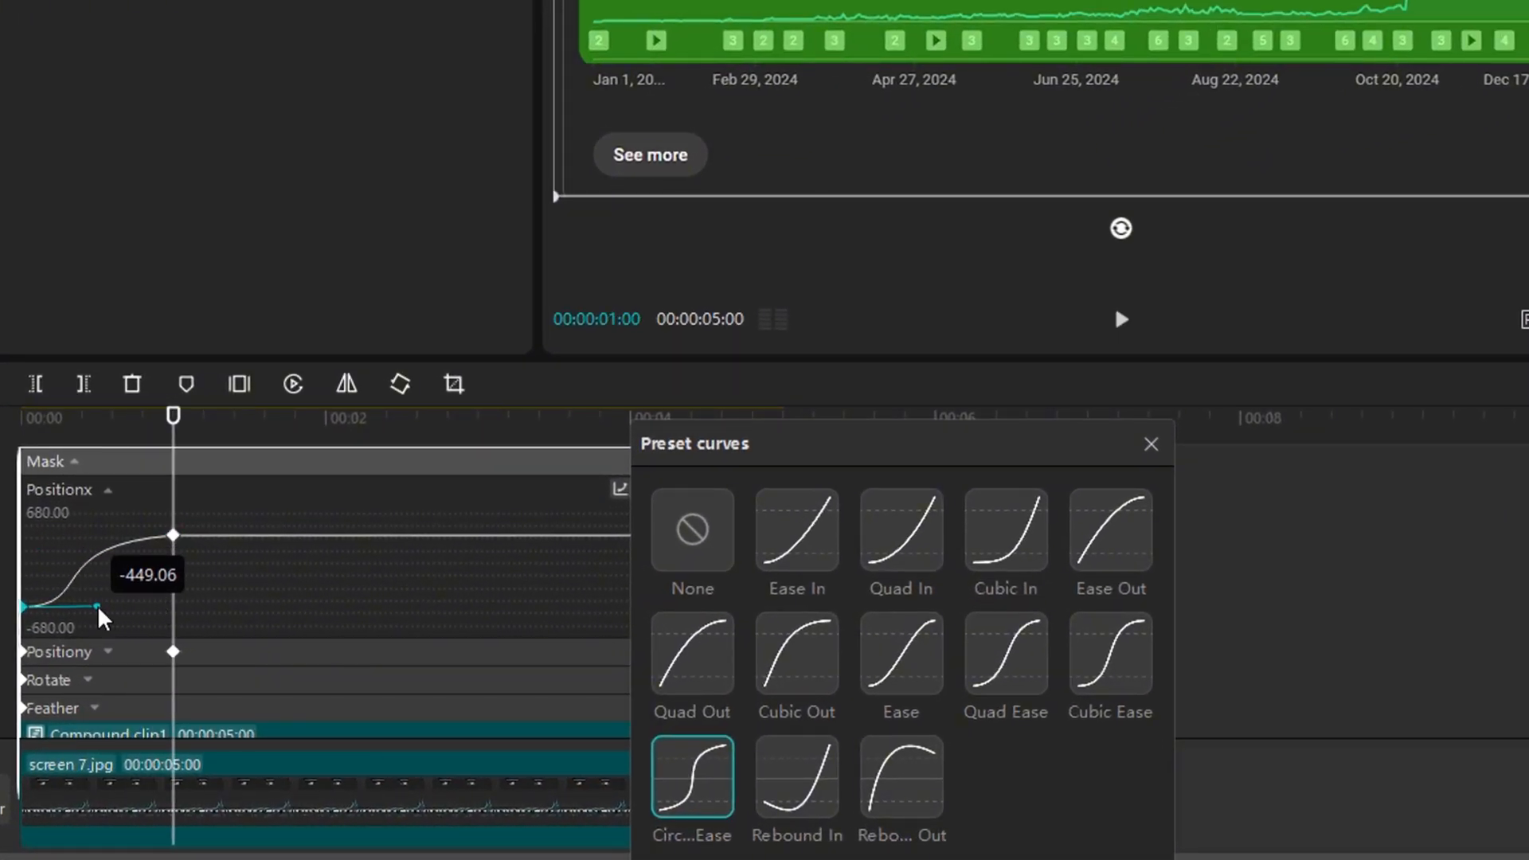
pyautogui.click(107, 551)
pyautogui.moveTo(41, 545); pyautogui.dragTo(97, 539)
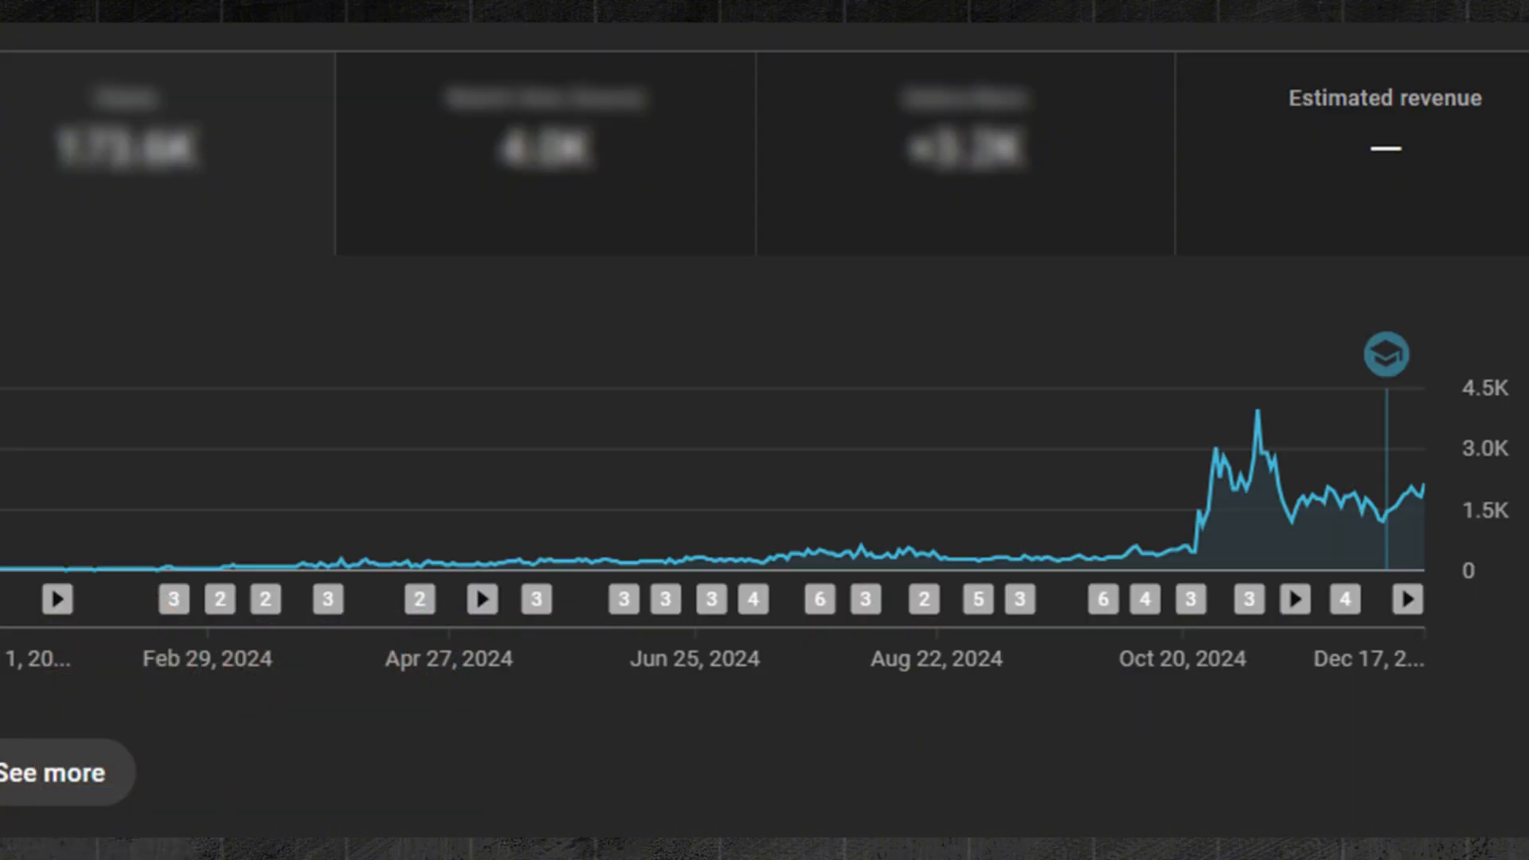
# Place screen 7.jpg at the start of the timeline and duplicate it onto the track directly above.
pyautogui.moveTo(171, 152); pyautogui.dragTo(185, 660)
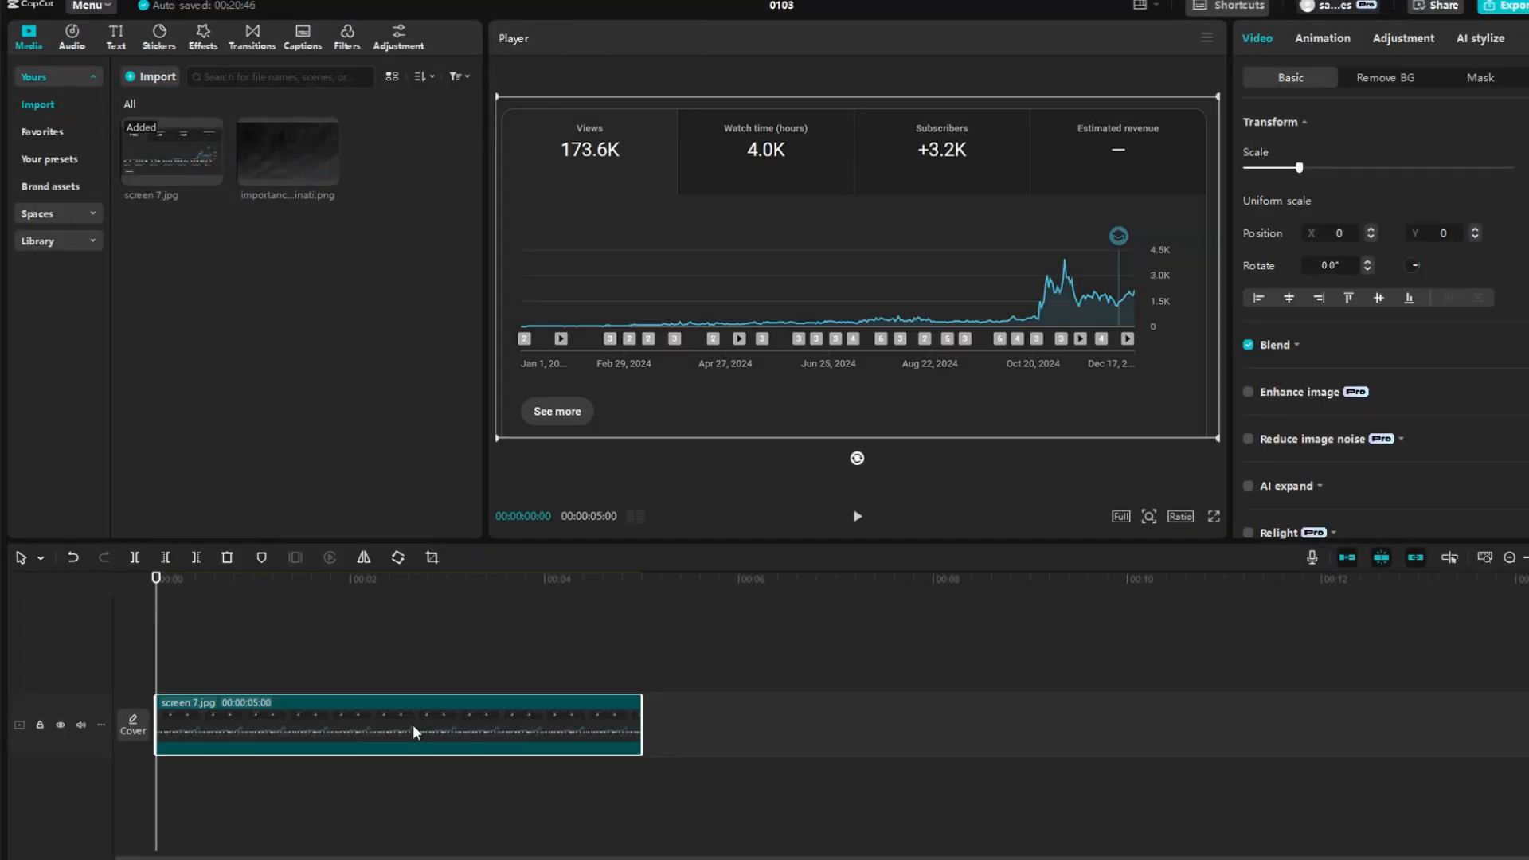
pyautogui.keyDown('alt'); pyautogui.moveTo(374, 731); pyautogui.dragTo(399, 662); pyautogui.keyUp('alt')
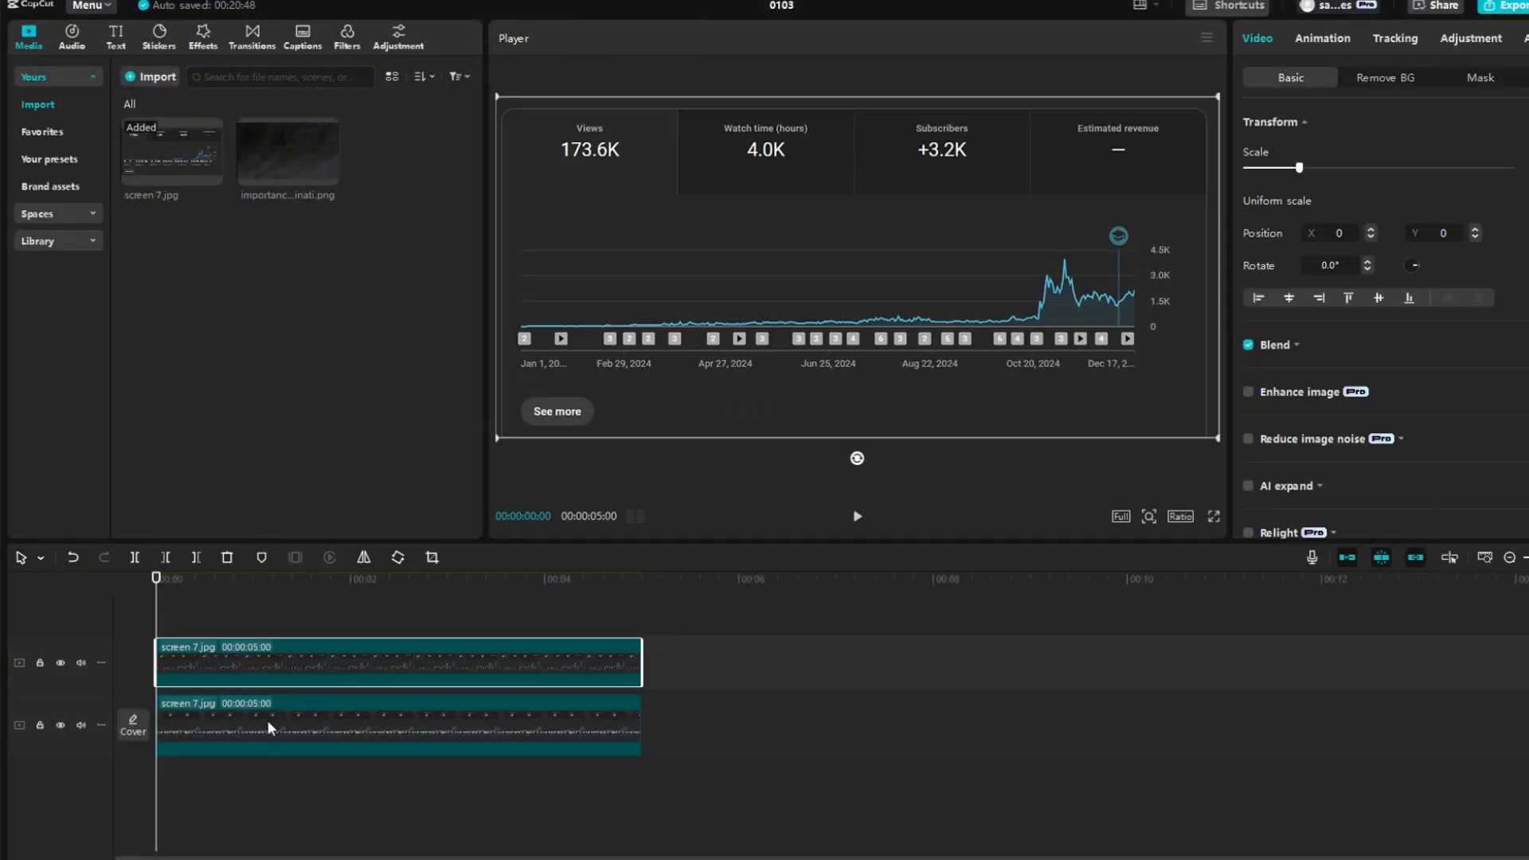
# Search the video effects for "blur" and apply a Blur effect to the lower screen 7.jpg clip.
pyautogui.click(203, 36)
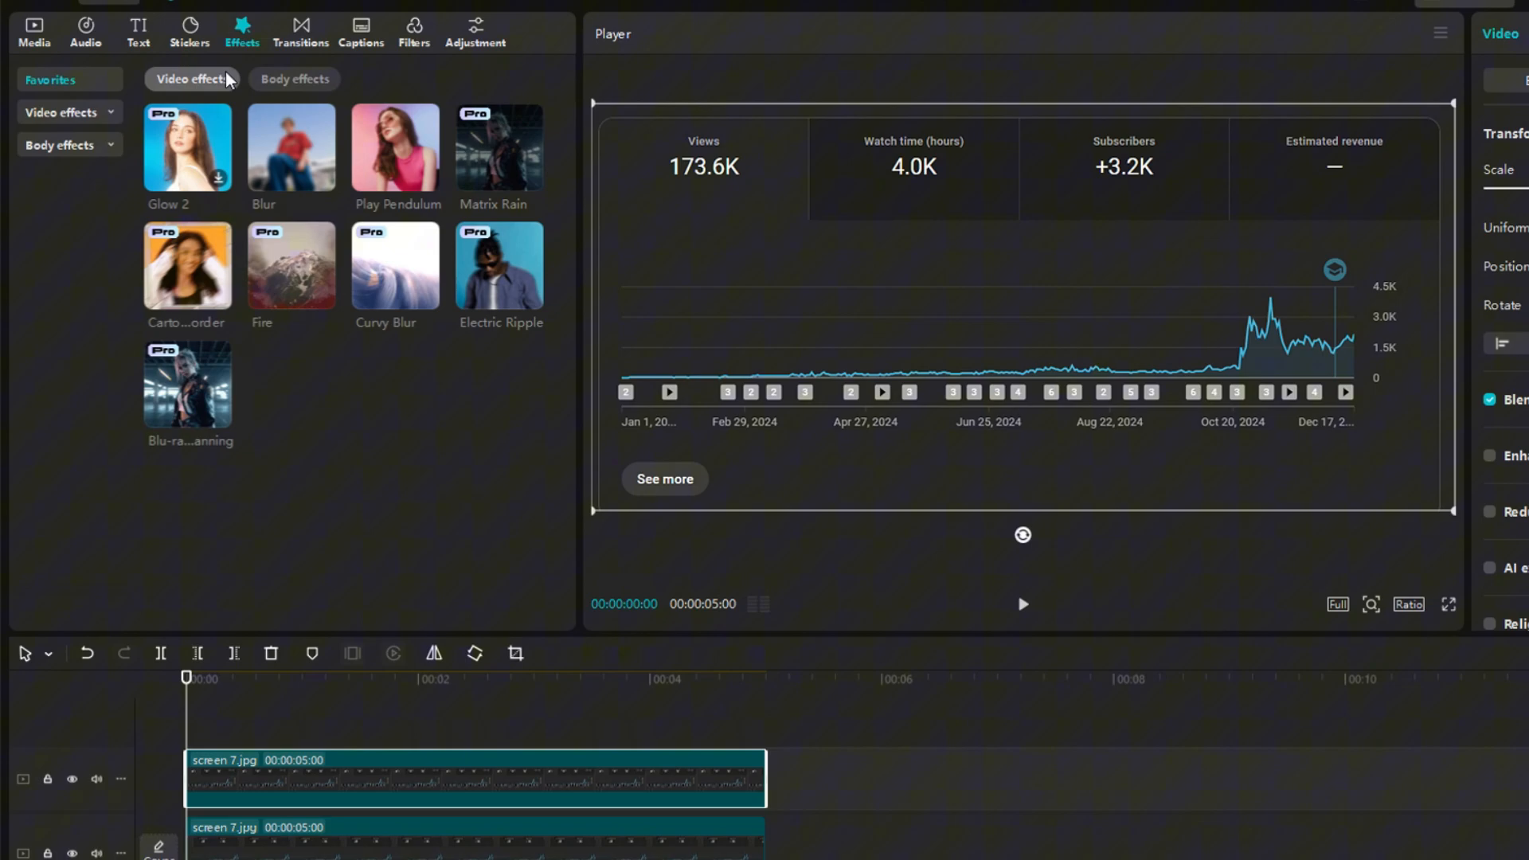
pyautogui.click(94, 113)
pyautogui.click(233, 76)
pyautogui.write('blu')
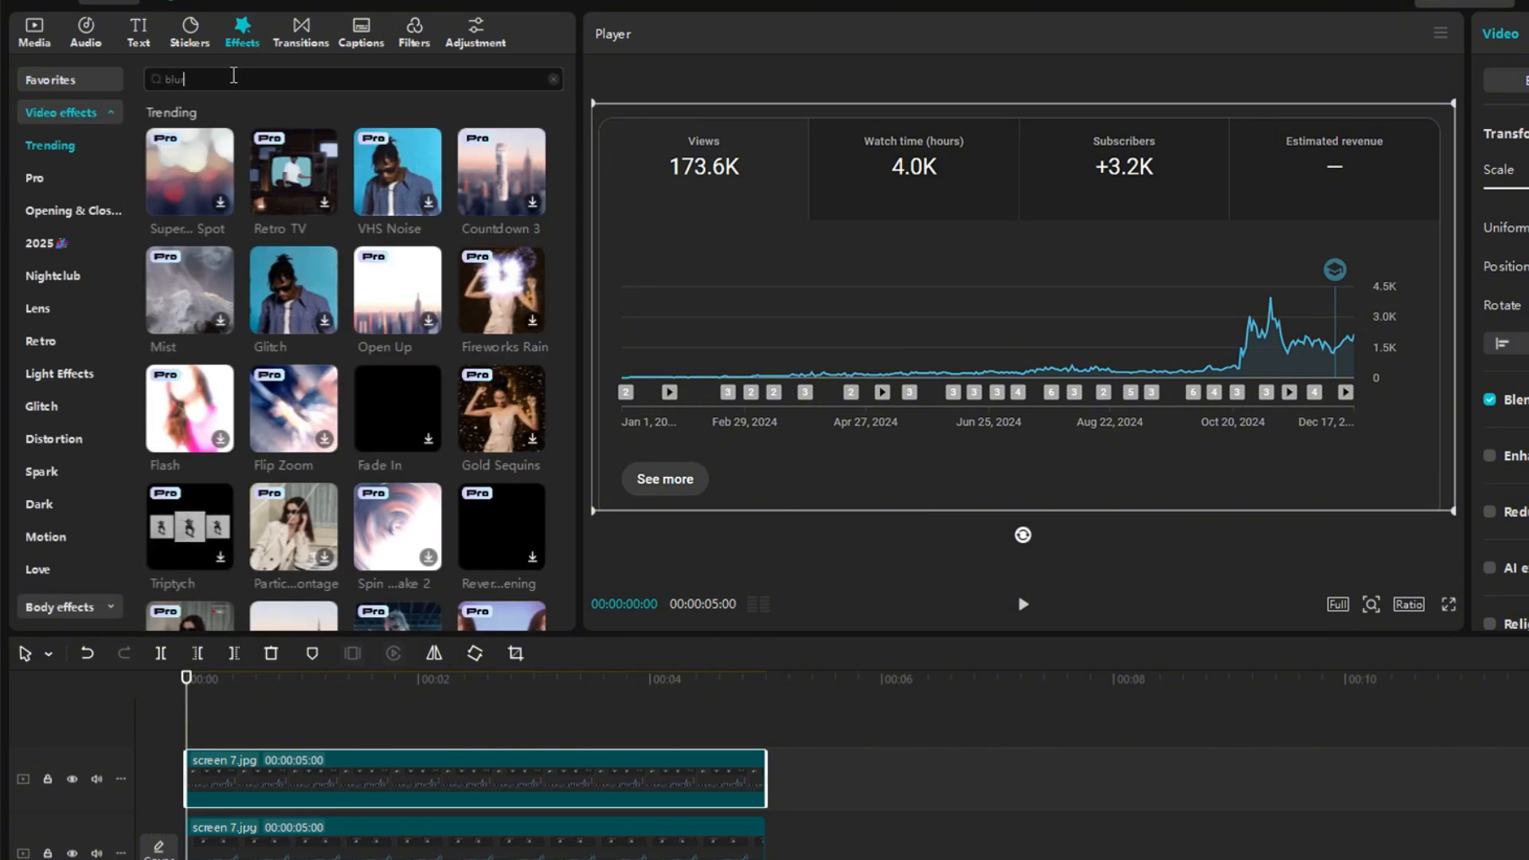
pyautogui.write('r')
pyautogui.moveTo(333, 159); pyautogui.dragTo(190, 720)
# Add a rectangle mask to the upper clip and fit it around the Views figure at X -666, Y 295, size 252 by 175.
pyautogui.click(235, 667)
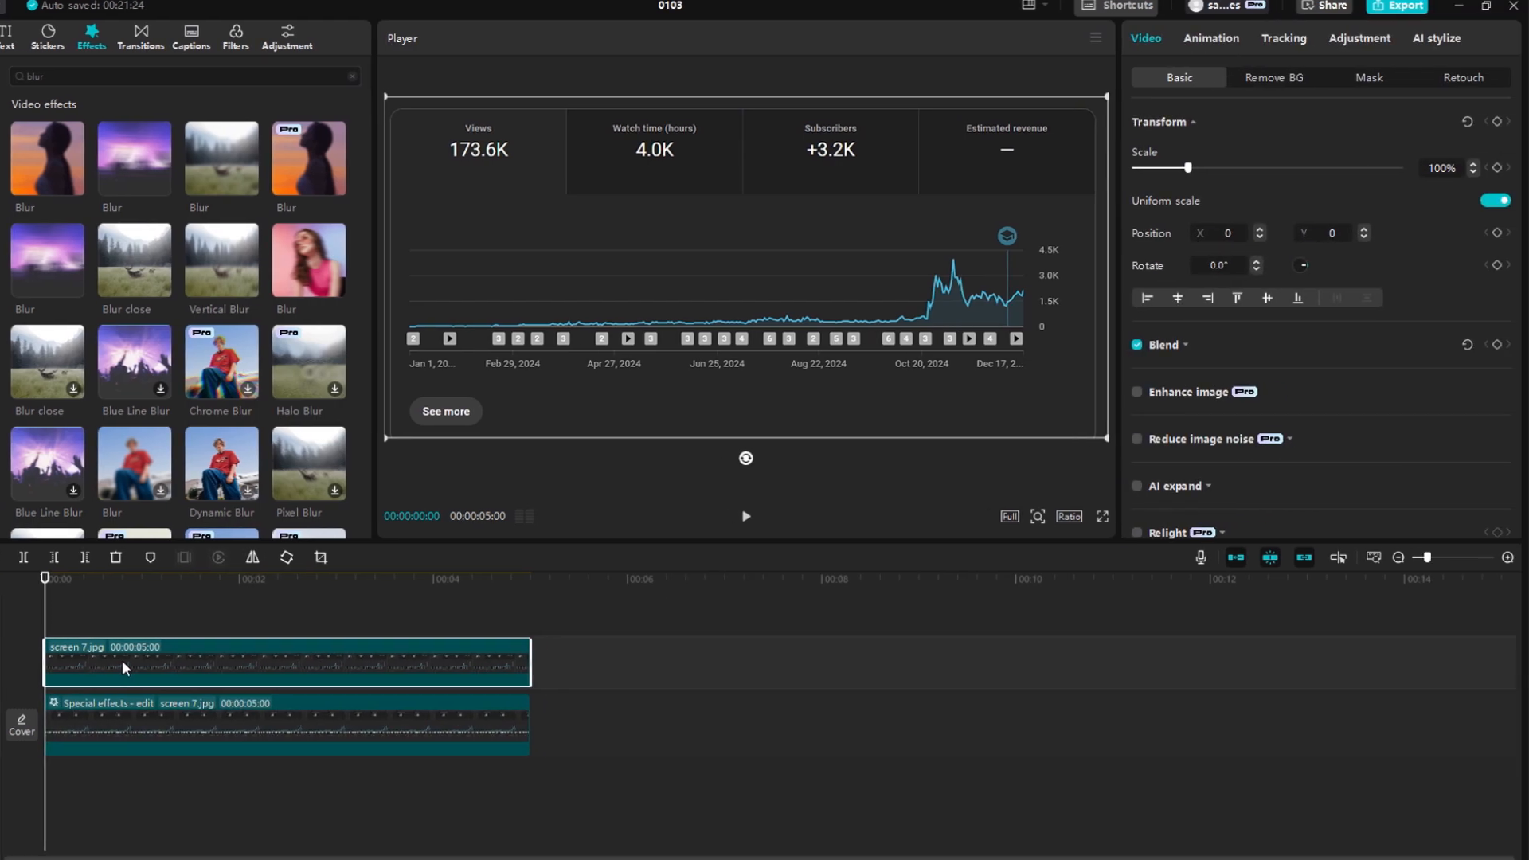
pyautogui.click(1369, 79)
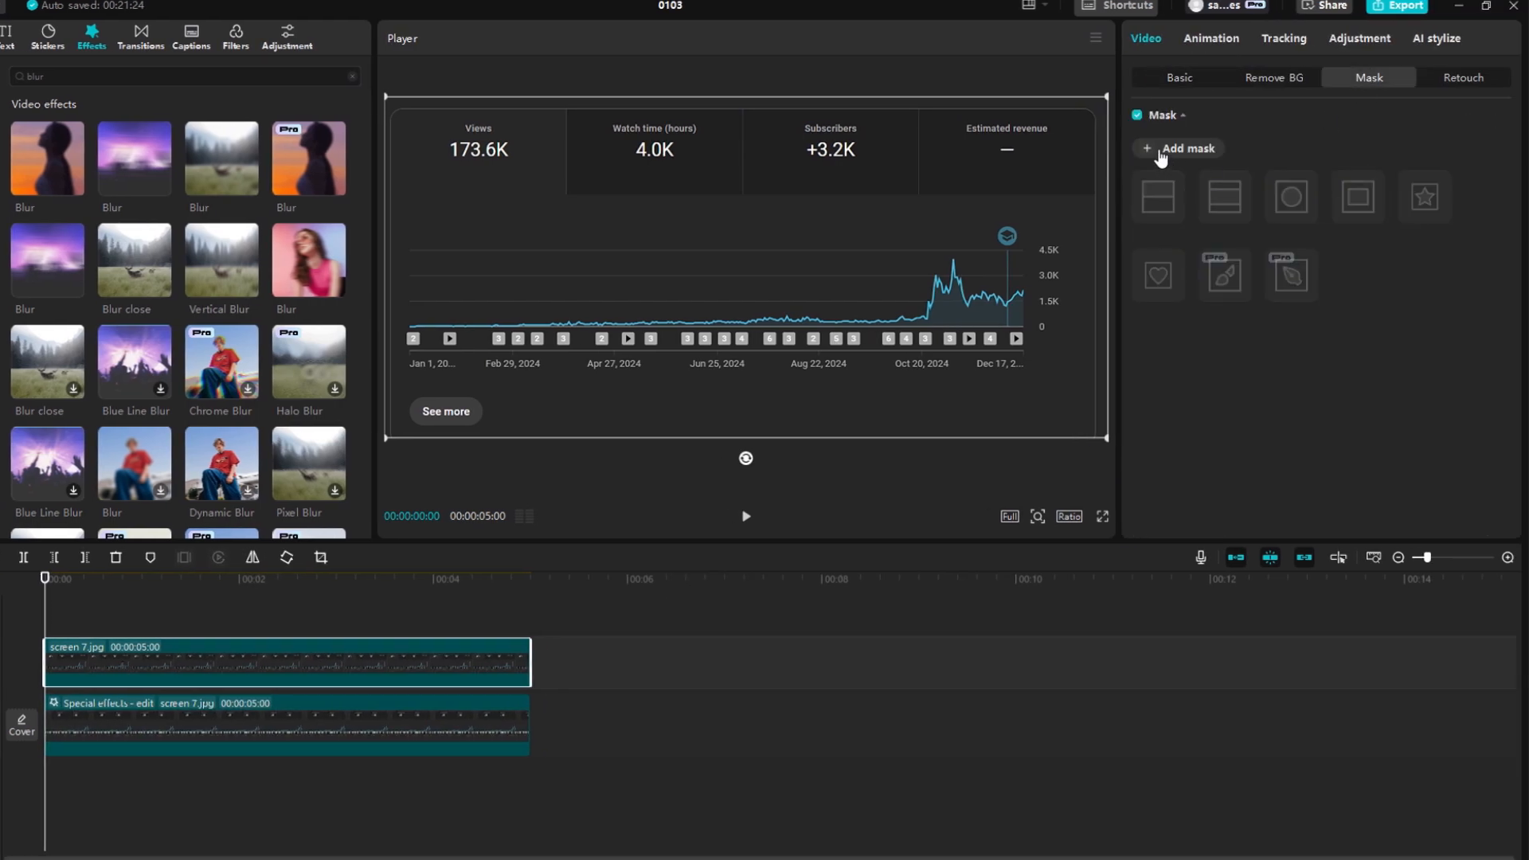
pyautogui.click(1160, 155)
pyautogui.moveTo(762, 317); pyautogui.dragTo(523, 232)
pyautogui.moveTo(499, 272); pyautogui.dragTo(493, 174)
pyautogui.moveTo(405, 153); pyautogui.dragTo(432, 153)
pyautogui.moveTo(449, 158)
pyautogui.mouseDown()
pyautogui.moveTo(428, 149)
pyautogui.moveTo(467, 161)
pyautogui.mouseUp()
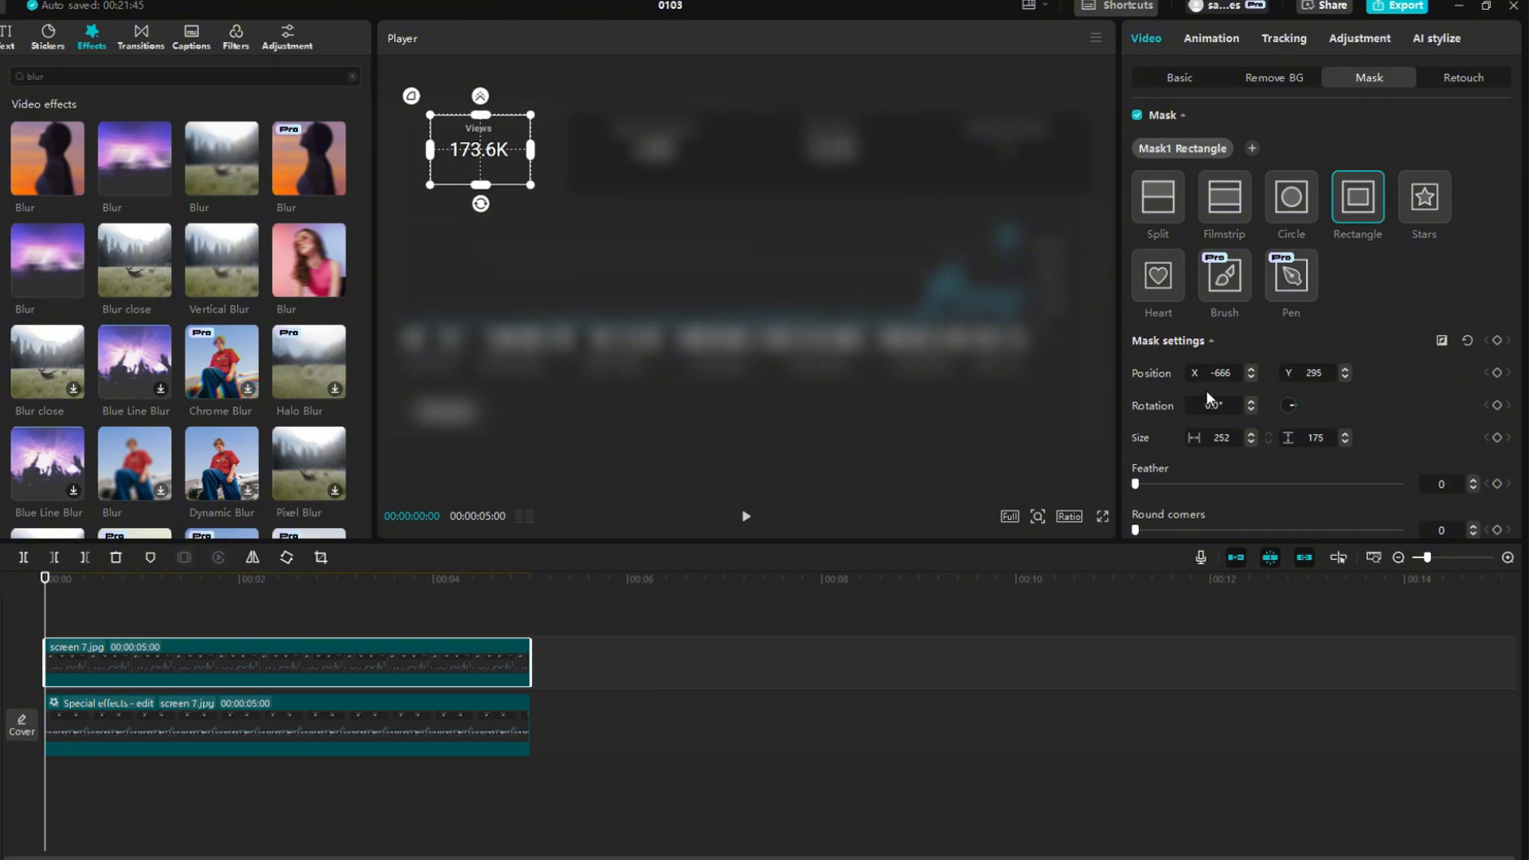
# Set the Views mask's feather to 9 and keyframe its size to grow from 1 by 1 at the clip's start.
pyautogui.moveTo(1135, 485); pyautogui.dragTo(1160, 487)
pyautogui.click(1498, 341)
pyautogui.moveTo(530, 185); pyautogui.dragTo(473, 147)
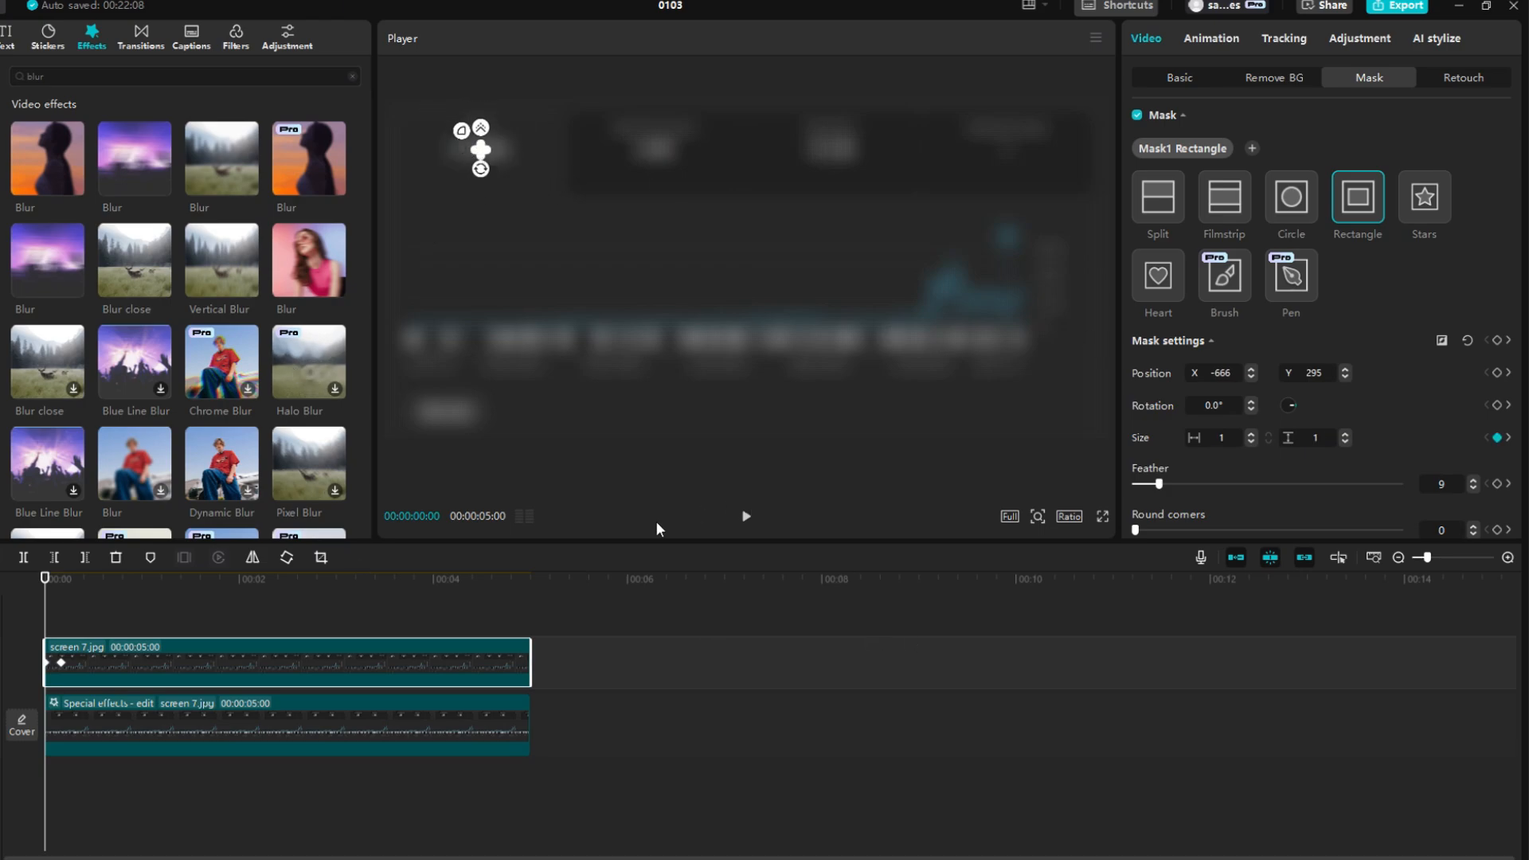
# Play back the timeline from the start to check the Views figure's reveal.
pyautogui.click(66, 618)
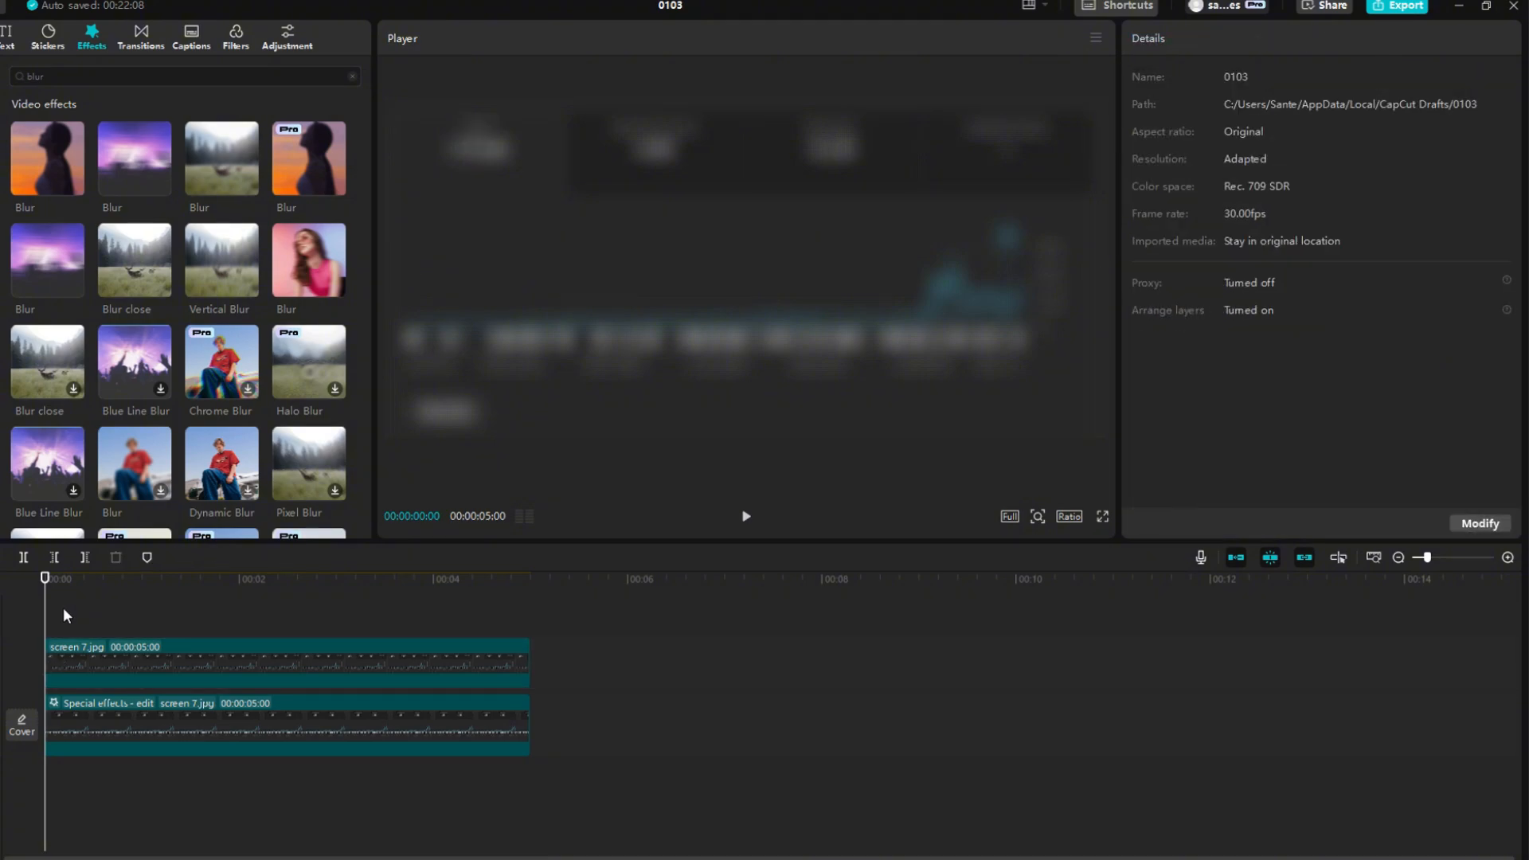
pyautogui.click(746, 516)
pyautogui.click(746, 516)
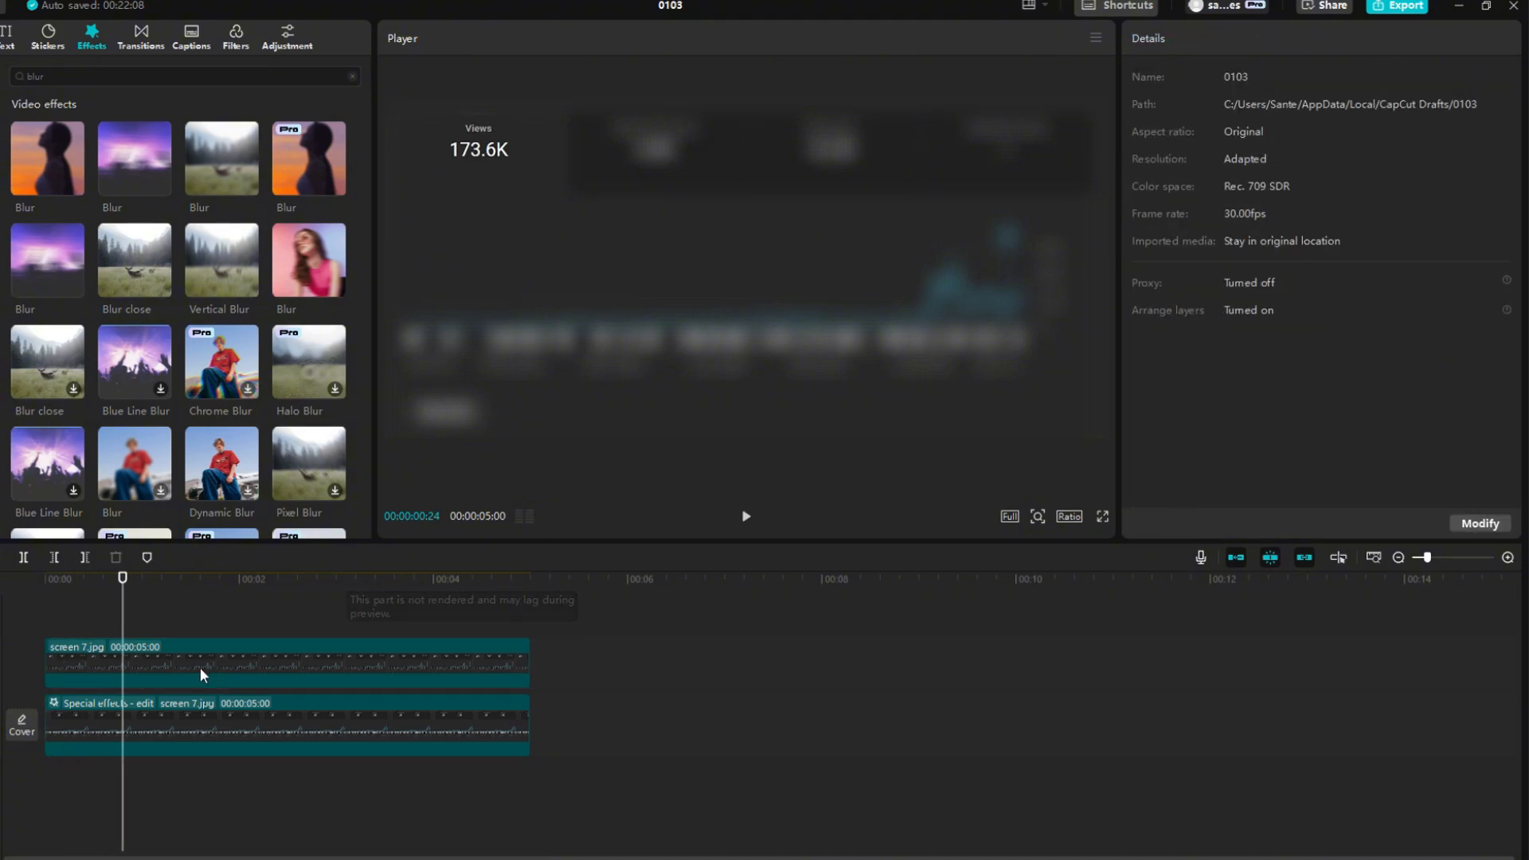
# At frame 15, add a second rectangle mask to the upper clip and fit it around the Watch time figure at X -227, Y 316.
pyautogui.click(176, 675)
pyautogui.moveTo(125, 597); pyautogui.dragTo(93, 597)
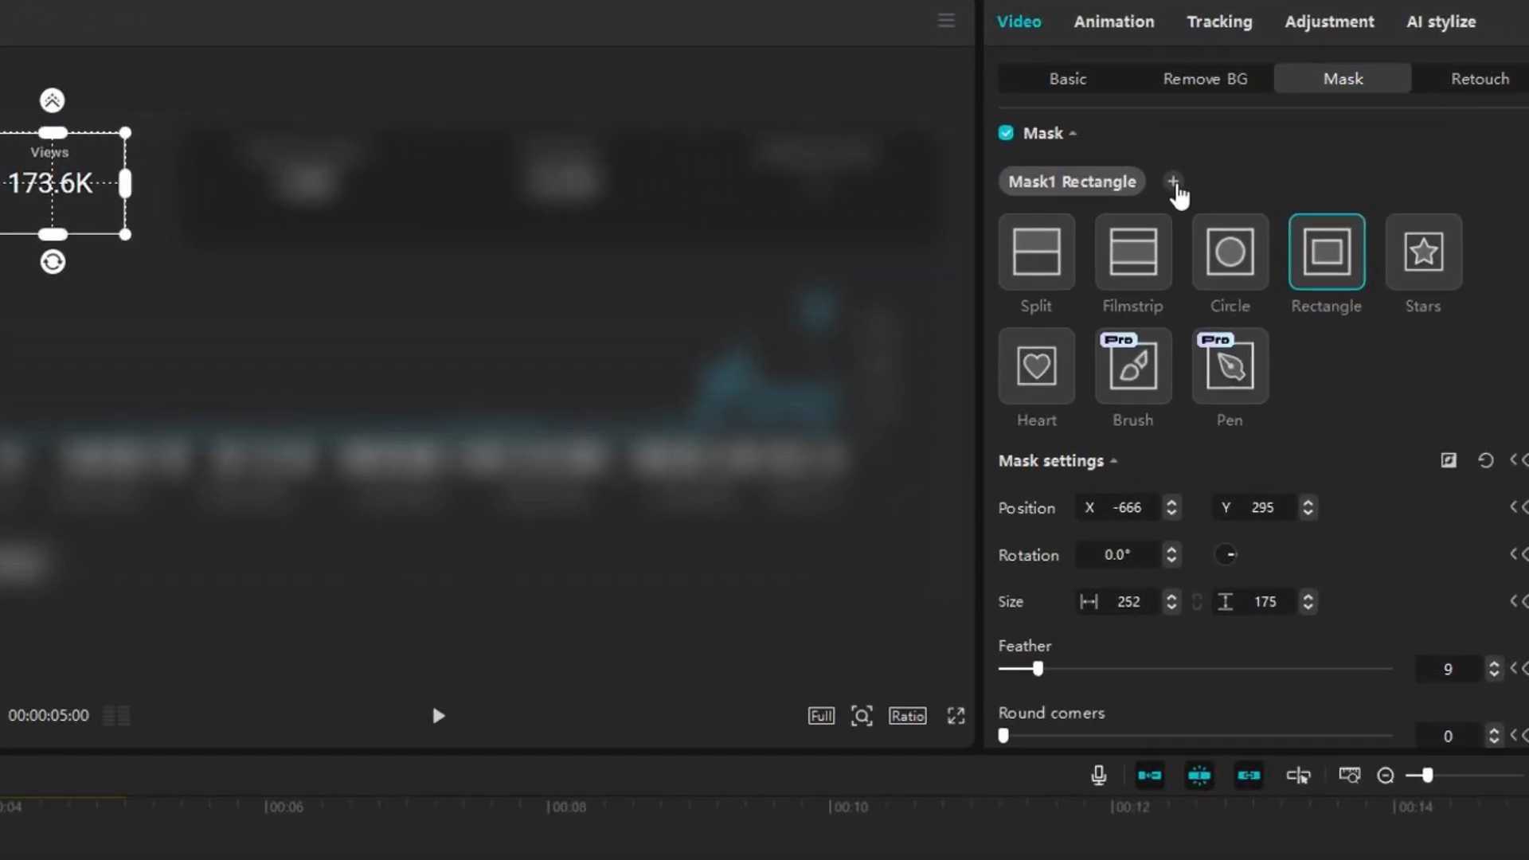
pyautogui.click(1177, 188)
pyautogui.moveTo(358, 361); pyautogui.dragTo(276, 339)
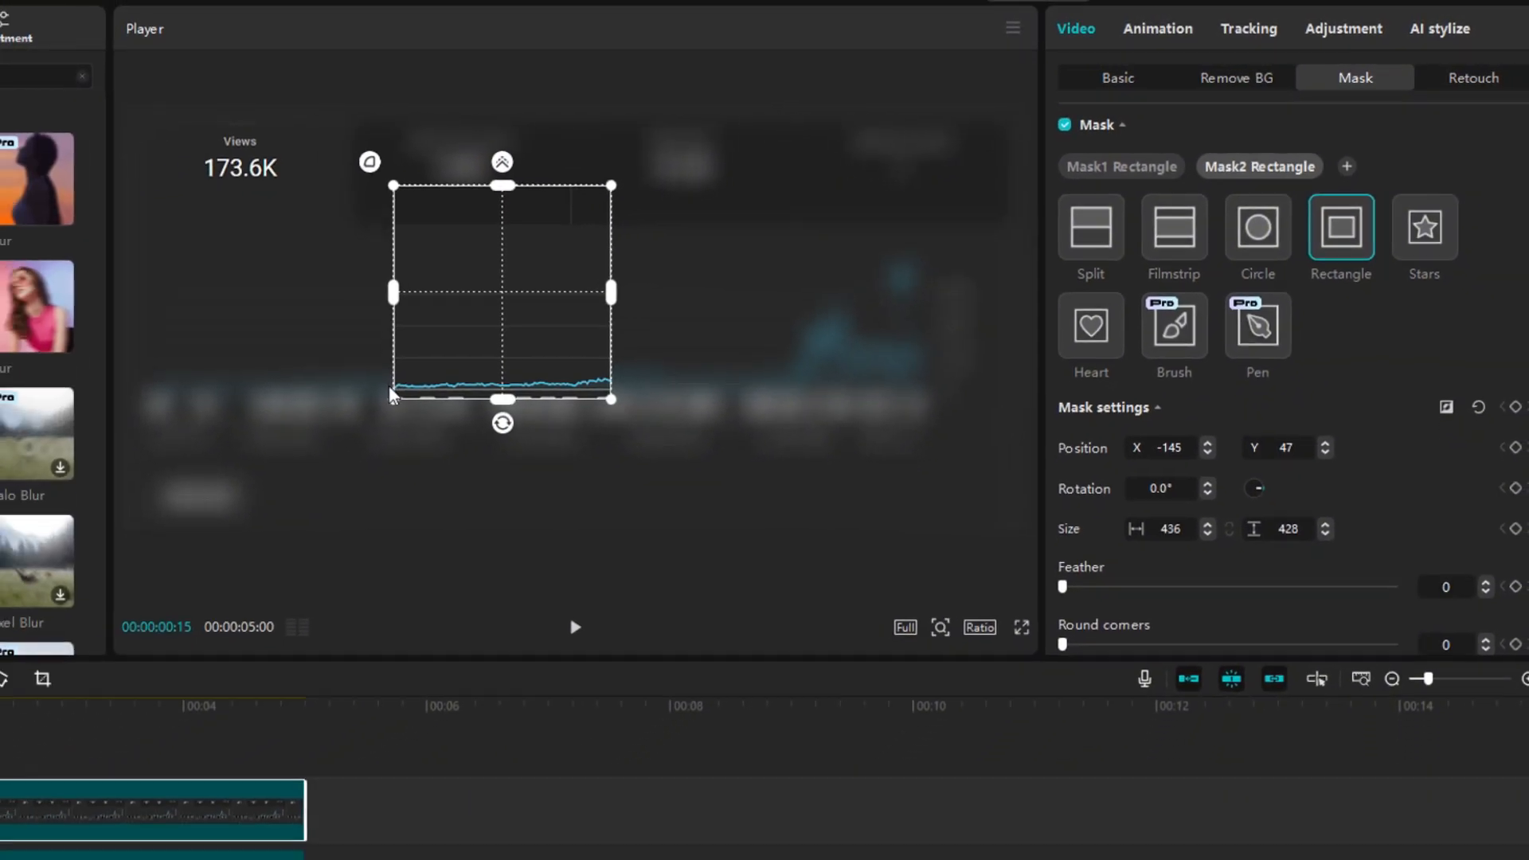
pyautogui.moveTo(393, 398); pyautogui.dragTo(470, 324)
pyautogui.moveTo(503, 292); pyautogui.dragTo(484, 160)
pyautogui.moveTo(424, 169); pyautogui.dragTo(461, 166)
# Set the second mask's feather to 10 and keyframe it growing from 1 by 1 at frame 15 to full size at frame 21.
pyautogui.moveTo(1062, 586); pyautogui.dragTo(1099, 586)
pyautogui.press('Right')
pyautogui.press('Right')
pyautogui.press('Right')
pyautogui.press('Right')
pyautogui.press('Right')
pyautogui.press('Right')
pyautogui.click(1497, 341)
pyautogui.moveTo(113, 618); pyautogui.dragTo(103, 618)
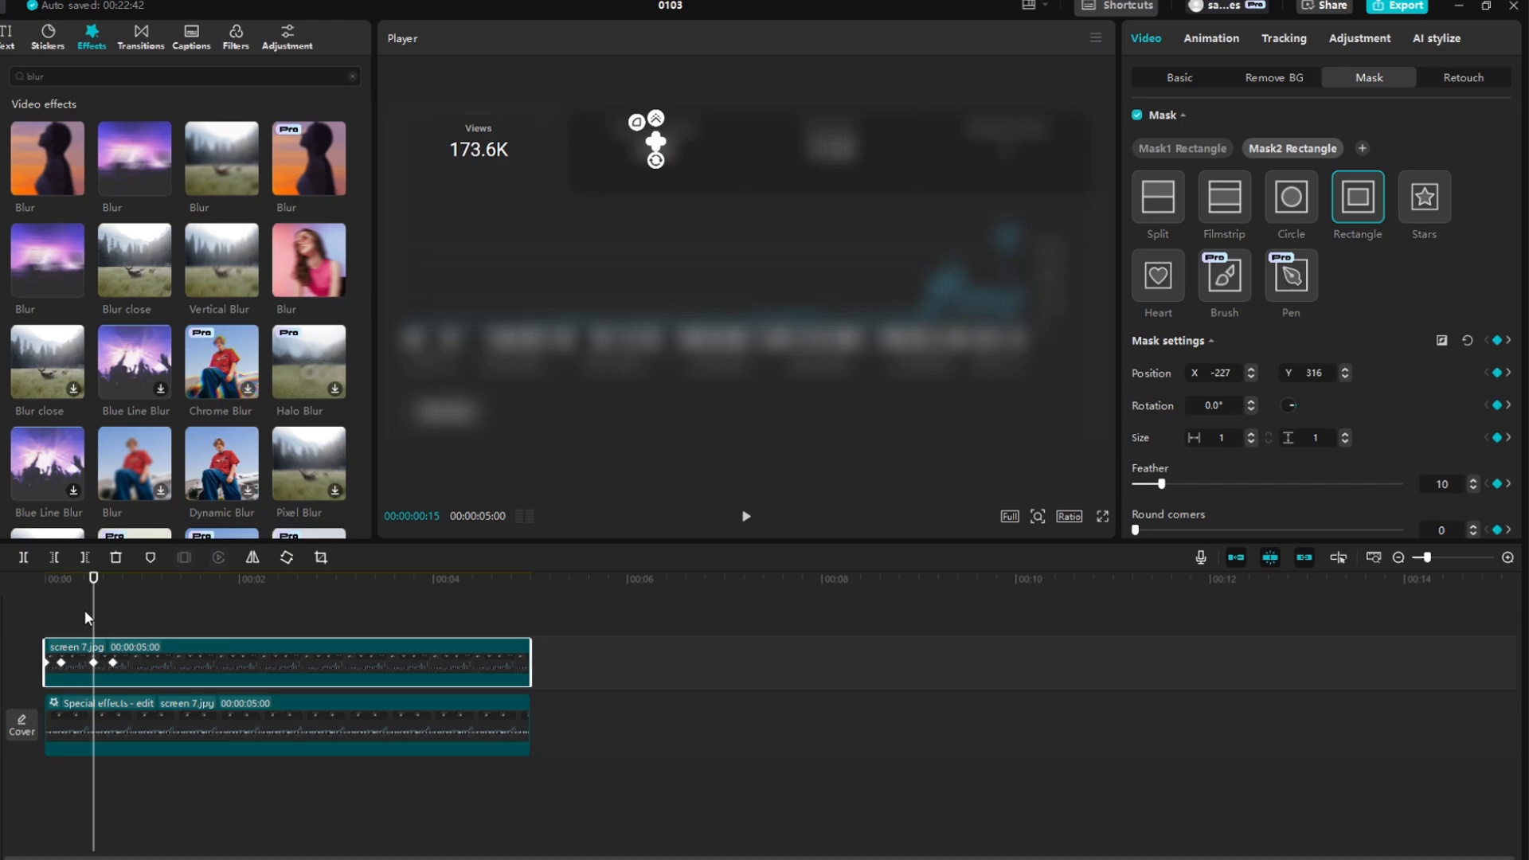
# Raise the Watch time mask's feather to 41 at its frame 21 keyframe, playing back the reveal before and after the change.
pyautogui.click(46, 618)
pyautogui.click(740, 677)
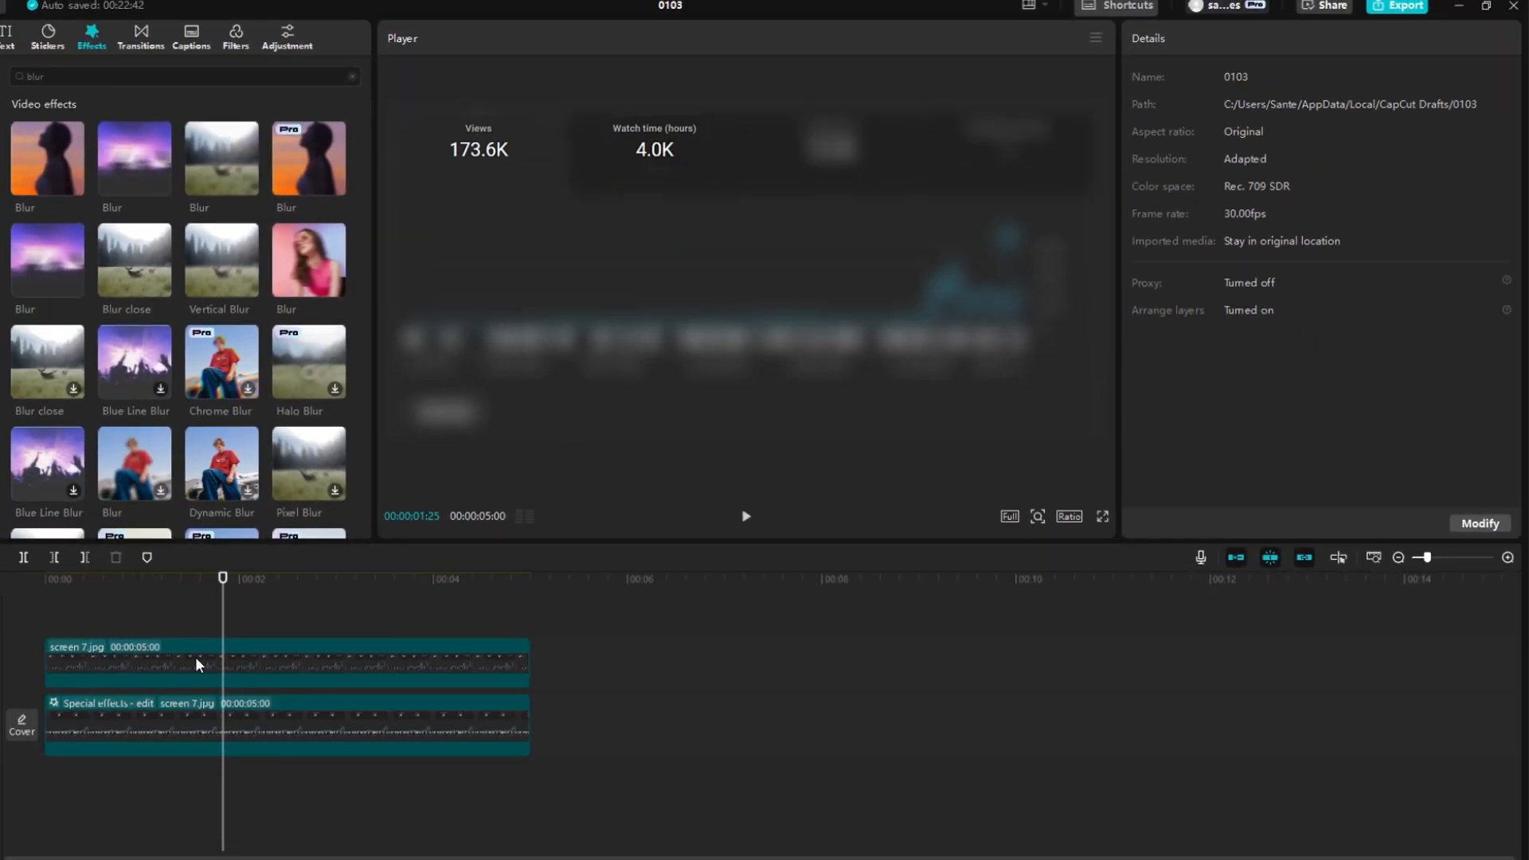
pyautogui.click(198, 665)
pyautogui.moveTo(222, 638); pyautogui.dragTo(113, 637)
pyautogui.moveTo(1161, 485); pyautogui.dragTo(1244, 481)
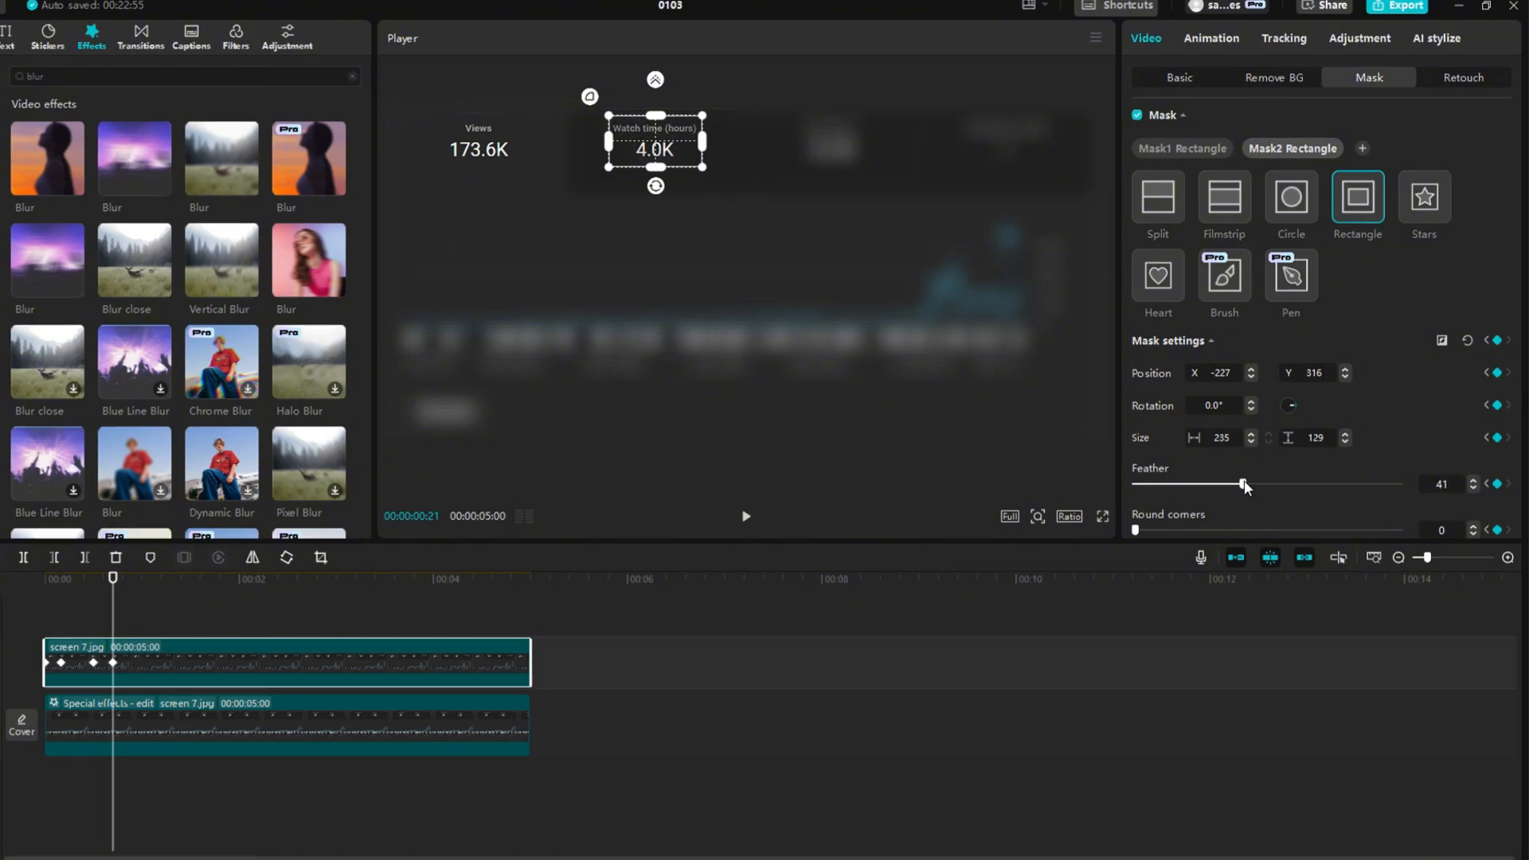
pyautogui.click(132, 606)
pyautogui.click(746, 516)
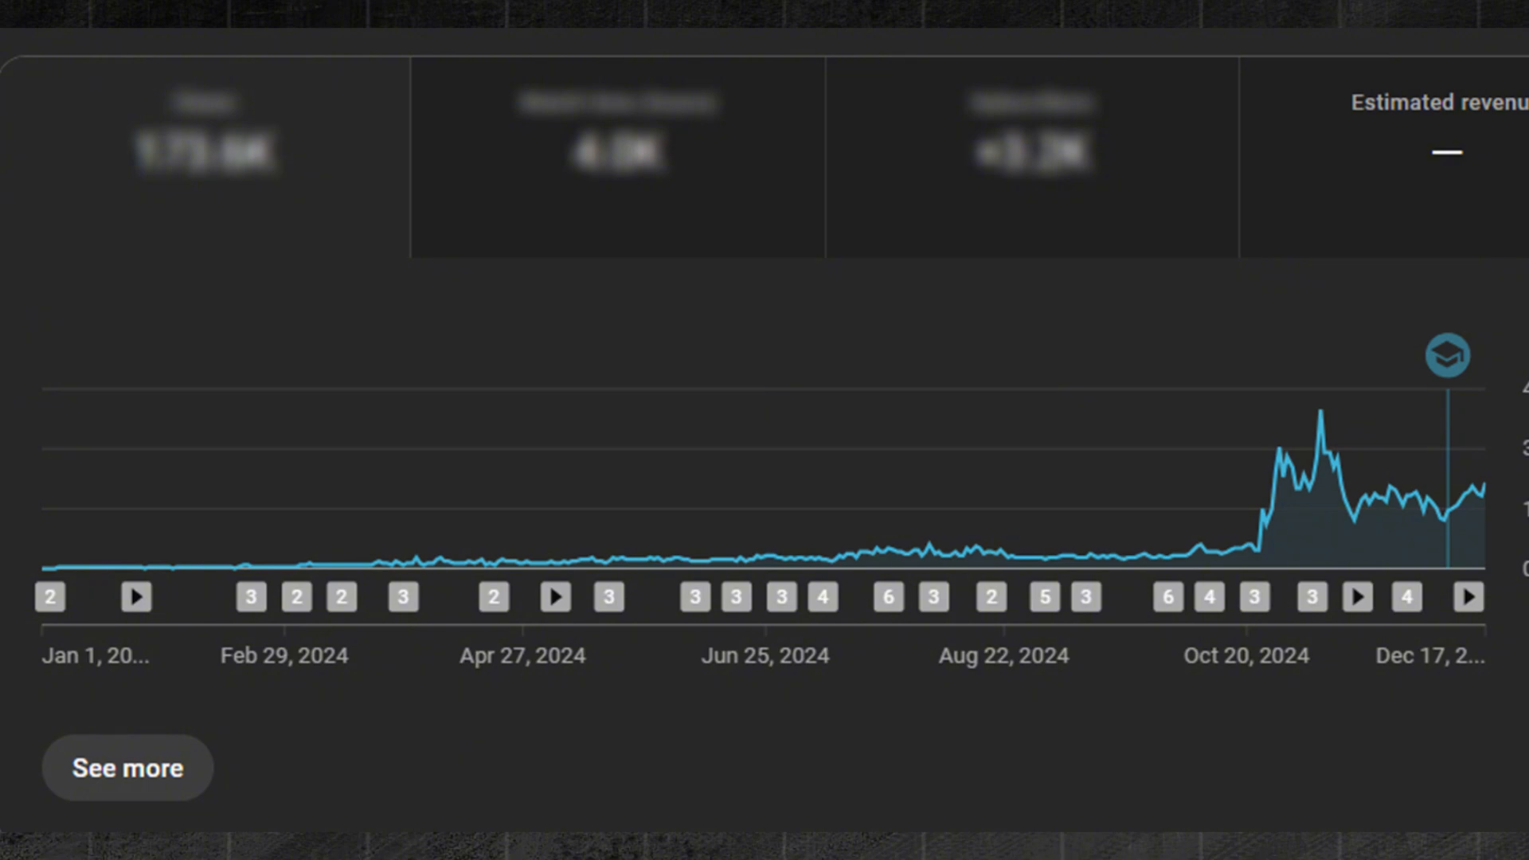
# Place another screen 7.jpg after the existing clips with a copy on the track above, and apply the Blur effect to the upper copy.
pyautogui.click(552, 714)
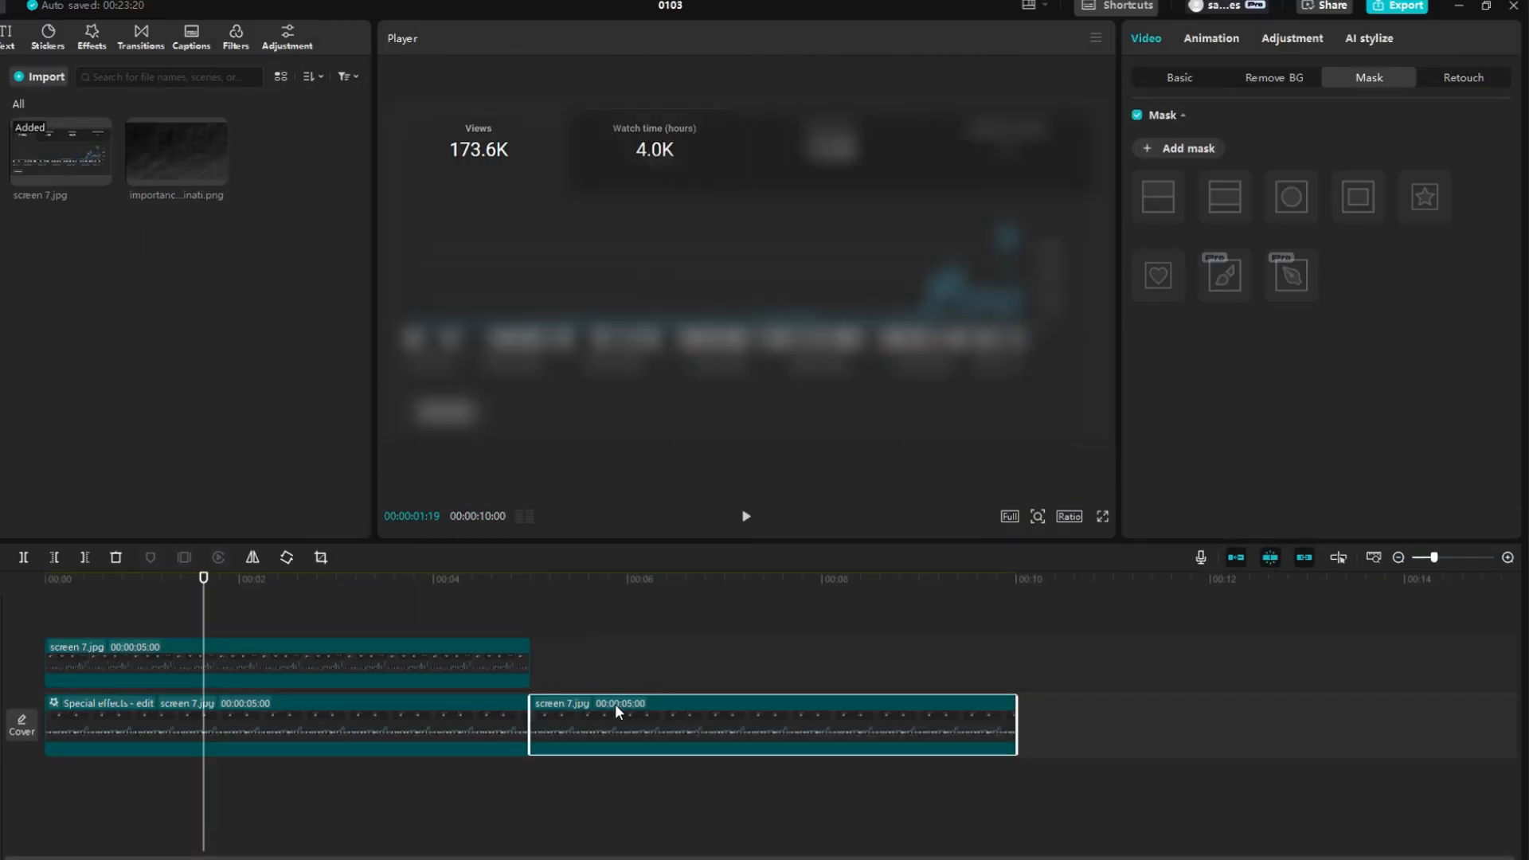
pyautogui.moveTo(613, 712); pyautogui.dragTo(635, 679)
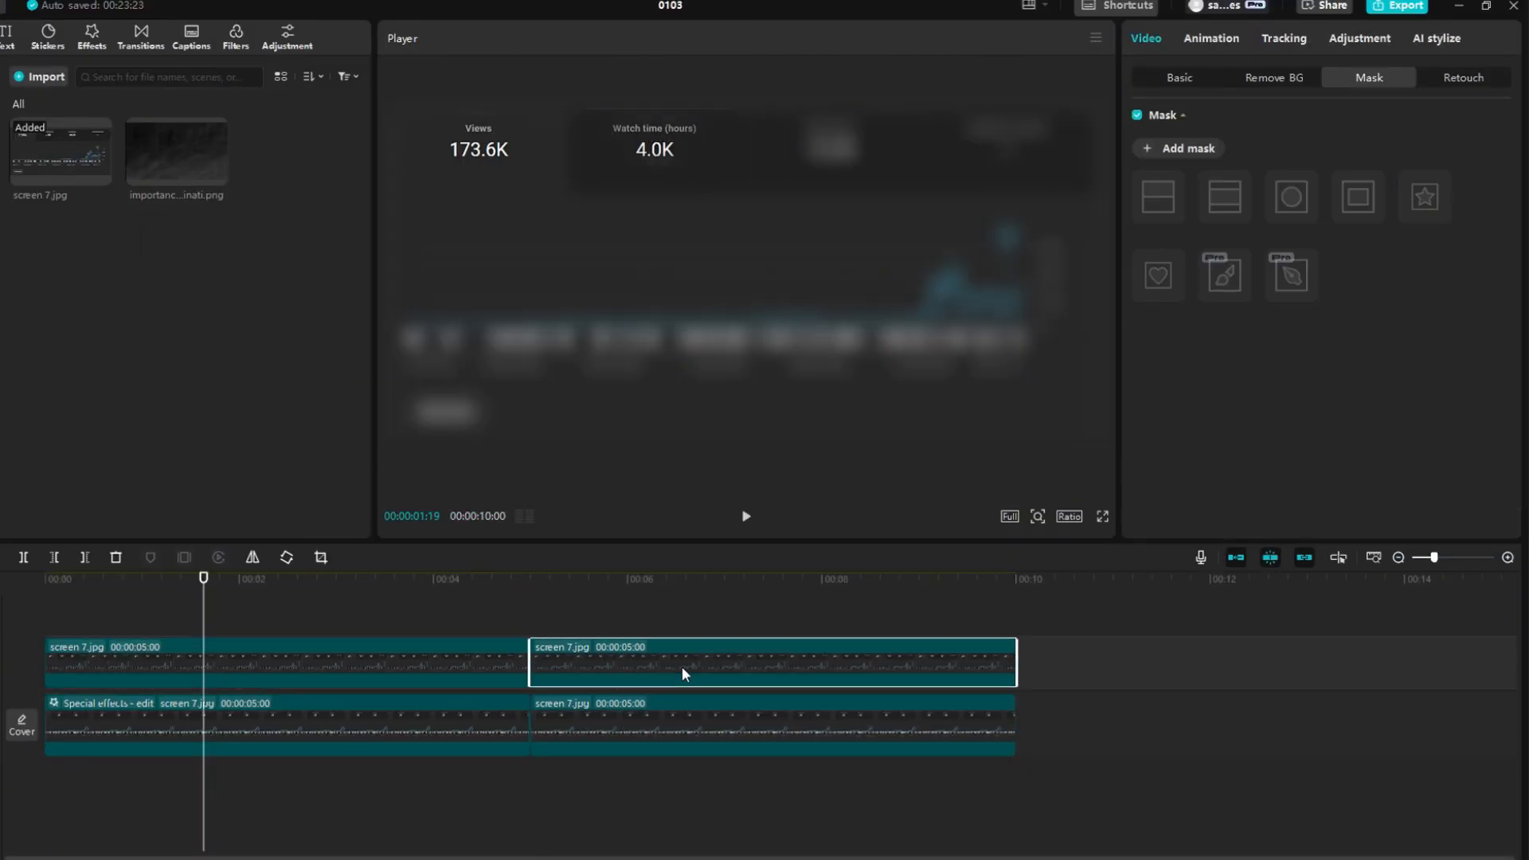
pyautogui.click(92, 36)
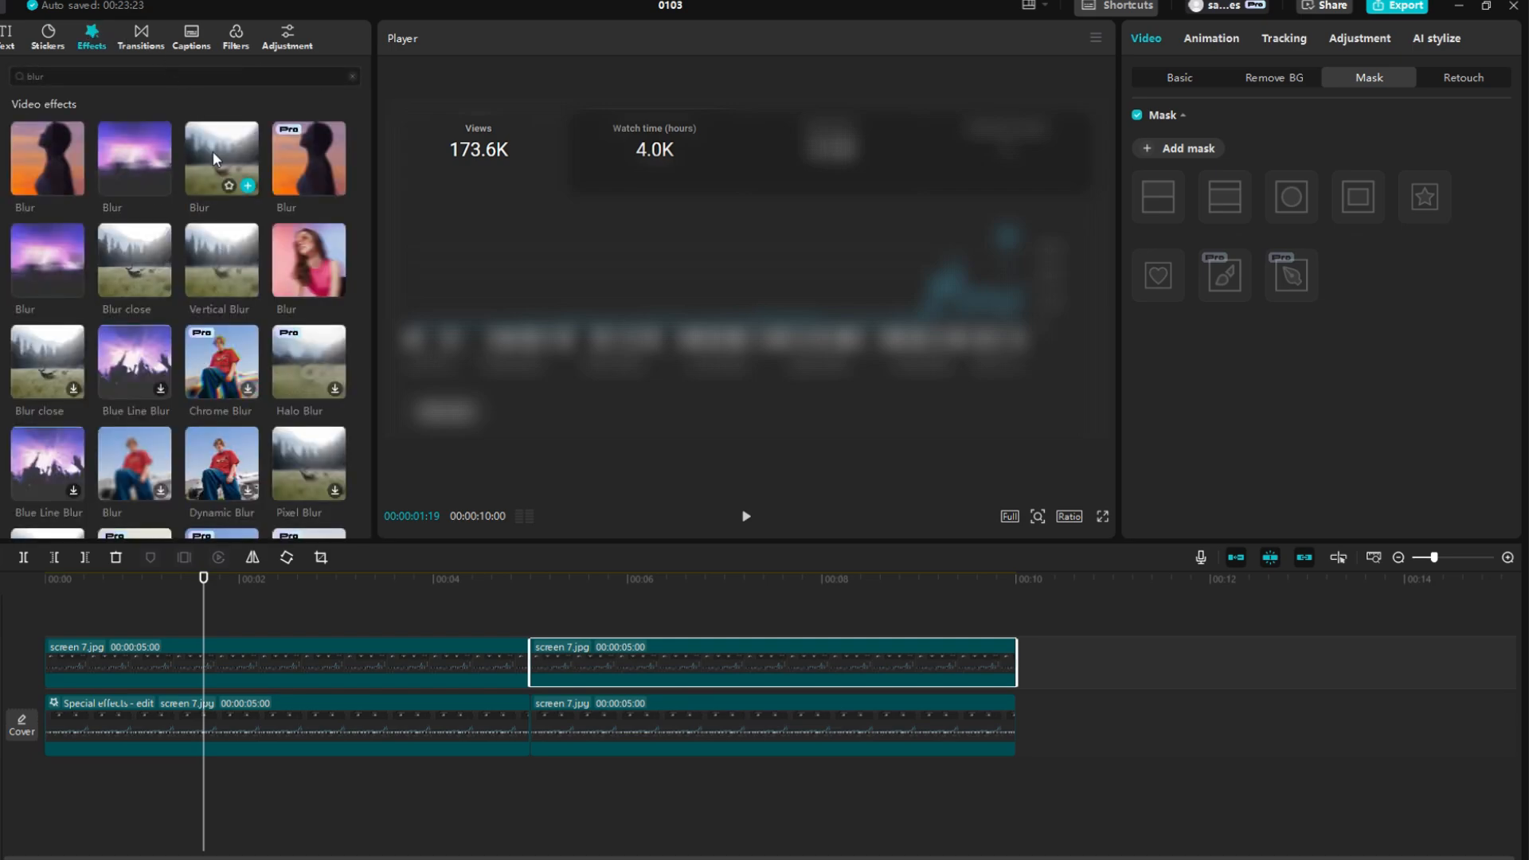
pyautogui.moveTo(215, 160); pyautogui.dragTo(643, 655)
pyautogui.click(631, 577)
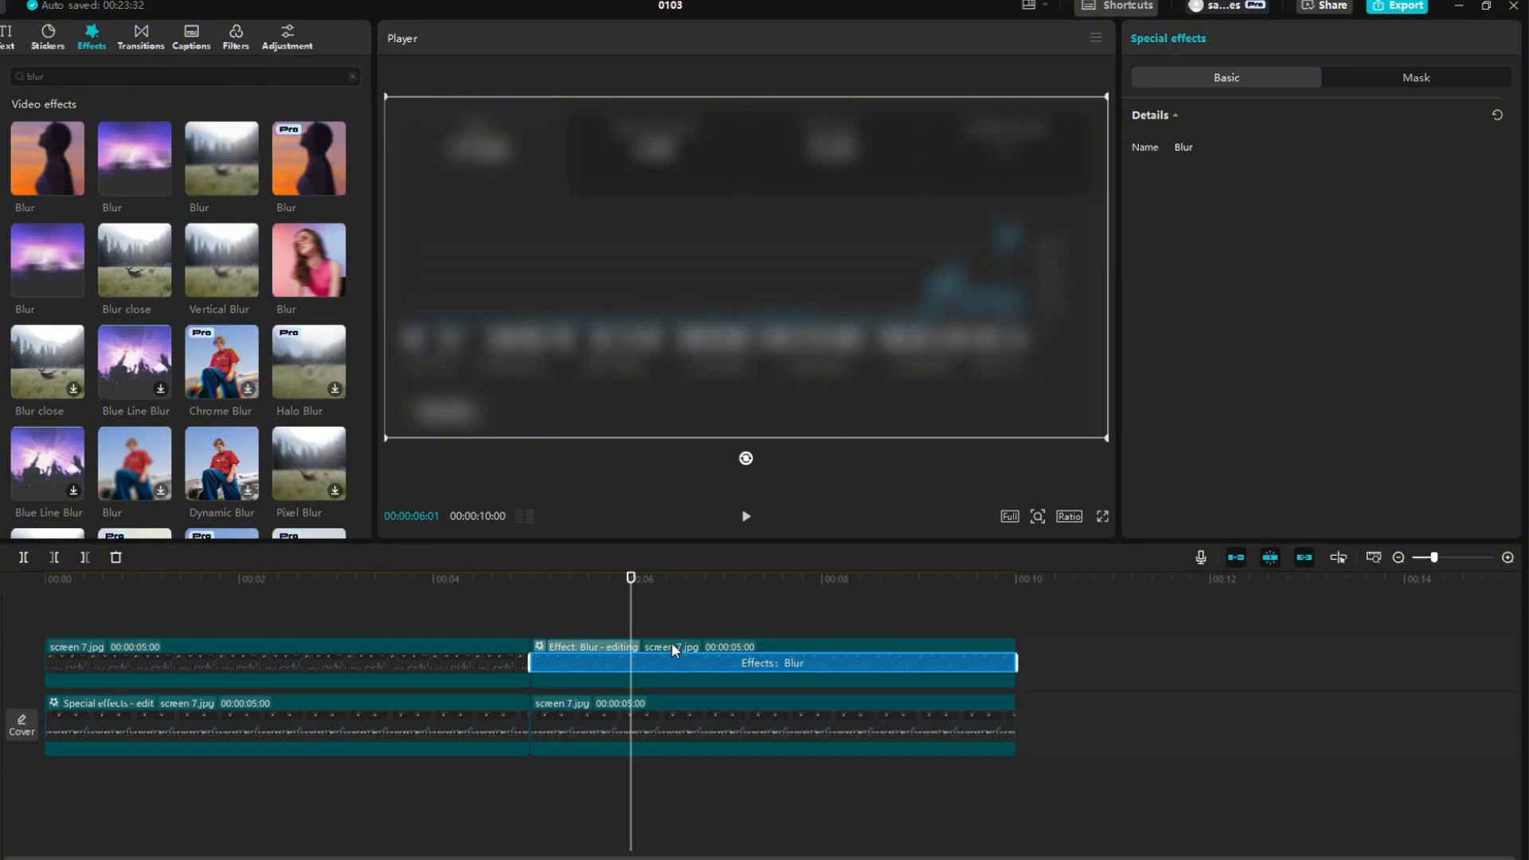
# Try a rectangle mask on the Blur effect around the Views figure at X -651, Y 237, and switch that mask off.
pyautogui.click(1416, 77)
pyautogui.click(1357, 197)
pyautogui.moveTo(720, 294); pyautogui.dragTo(473, 206)
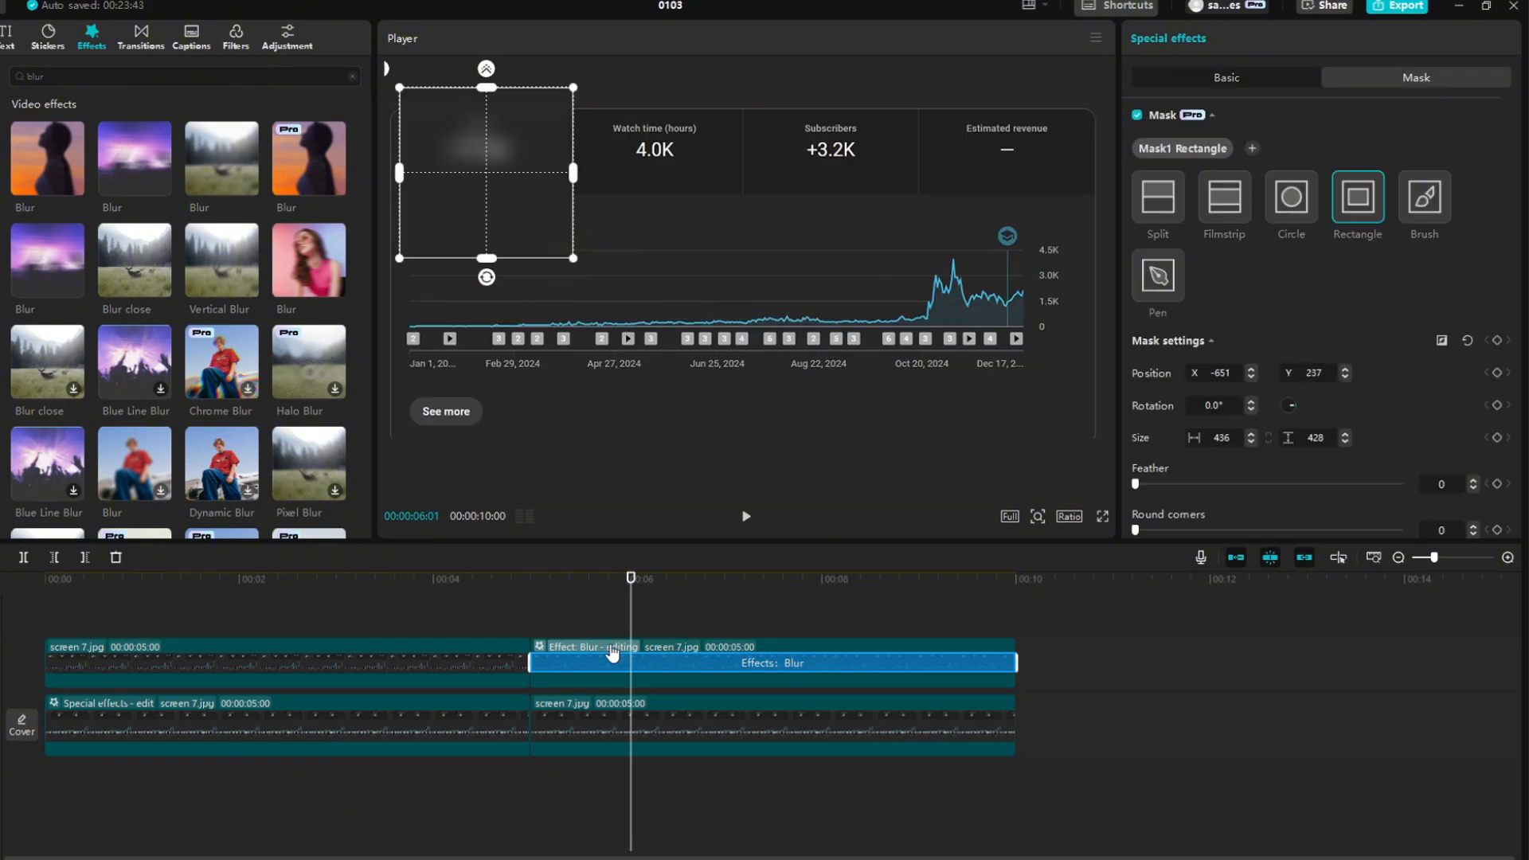
pyautogui.click(1137, 115)
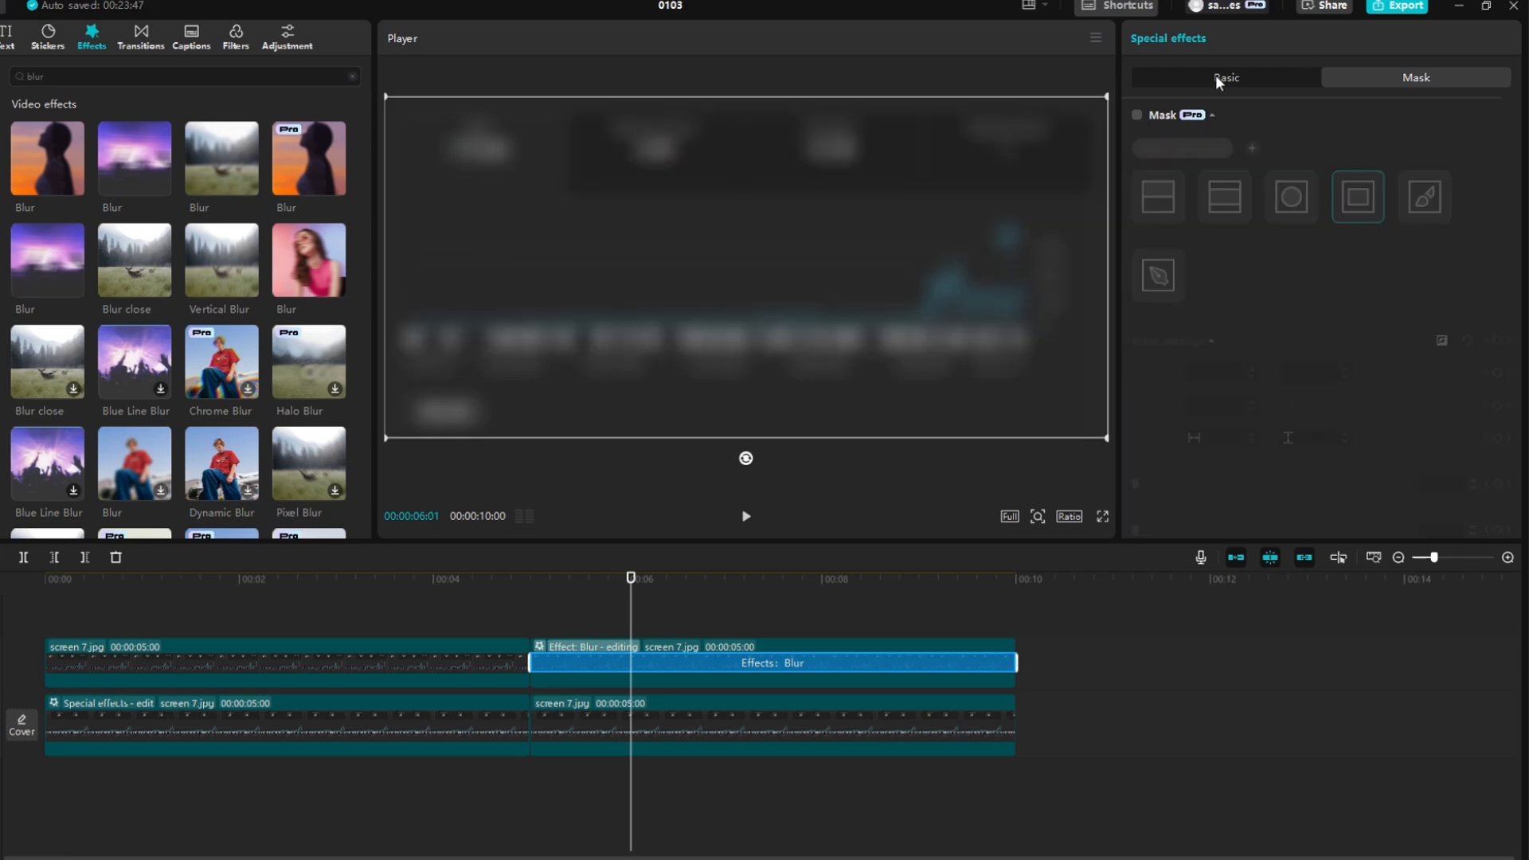
# Give the upper blurred clip a rectangle mask about 260 by 127 around the Views figure, with feather 13.
pyautogui.click(663, 644)
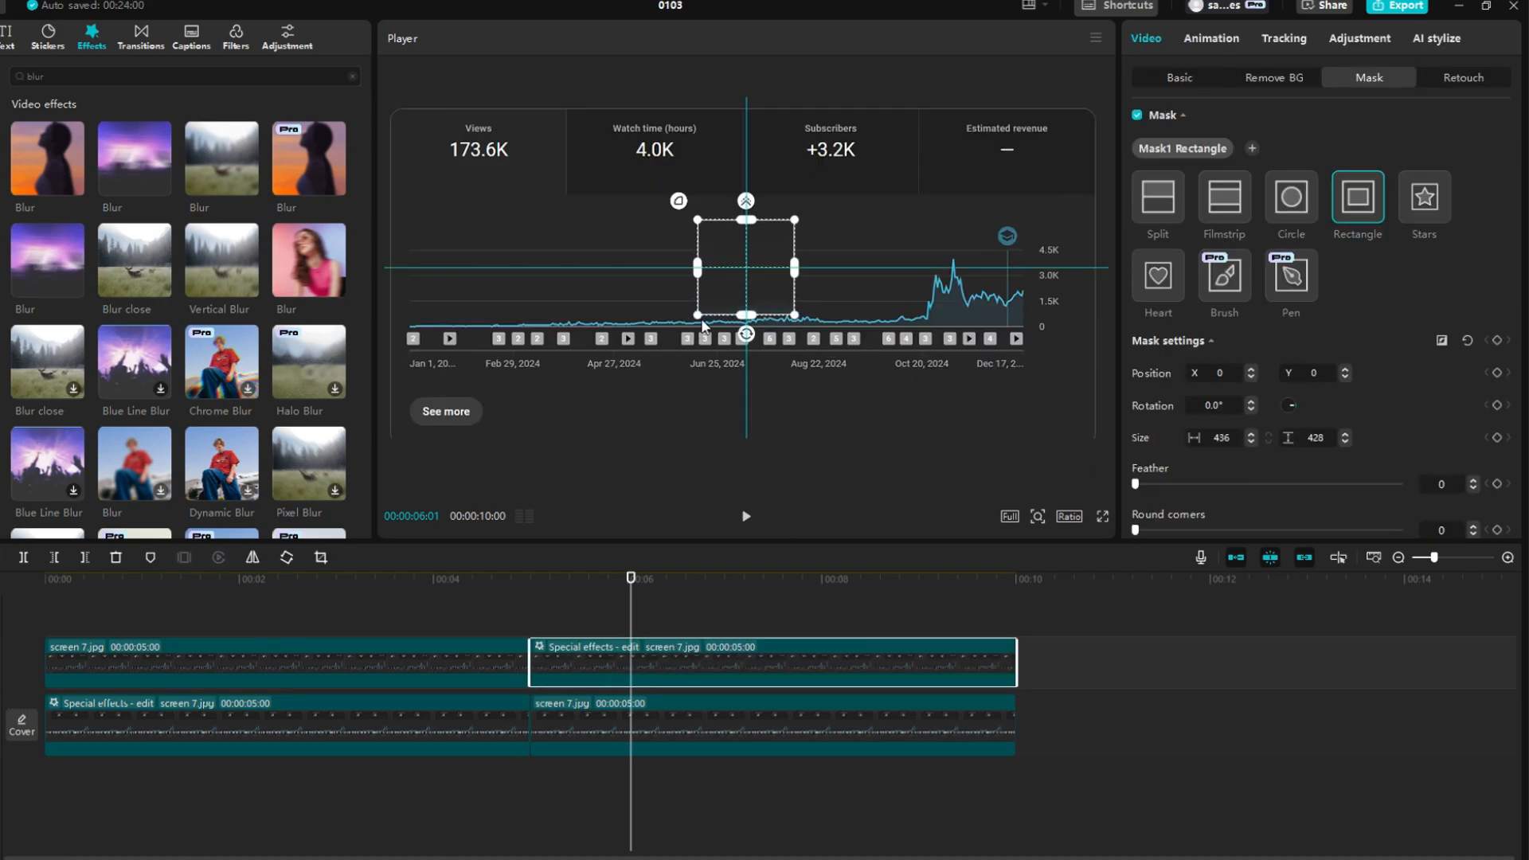
pyautogui.moveTo(746, 266); pyautogui.dragTo(468, 163)
pyautogui.moveTo(468, 215); pyautogui.dragTo(475, 138)
pyautogui.moveTo(1136, 483); pyautogui.dragTo(1169, 484)
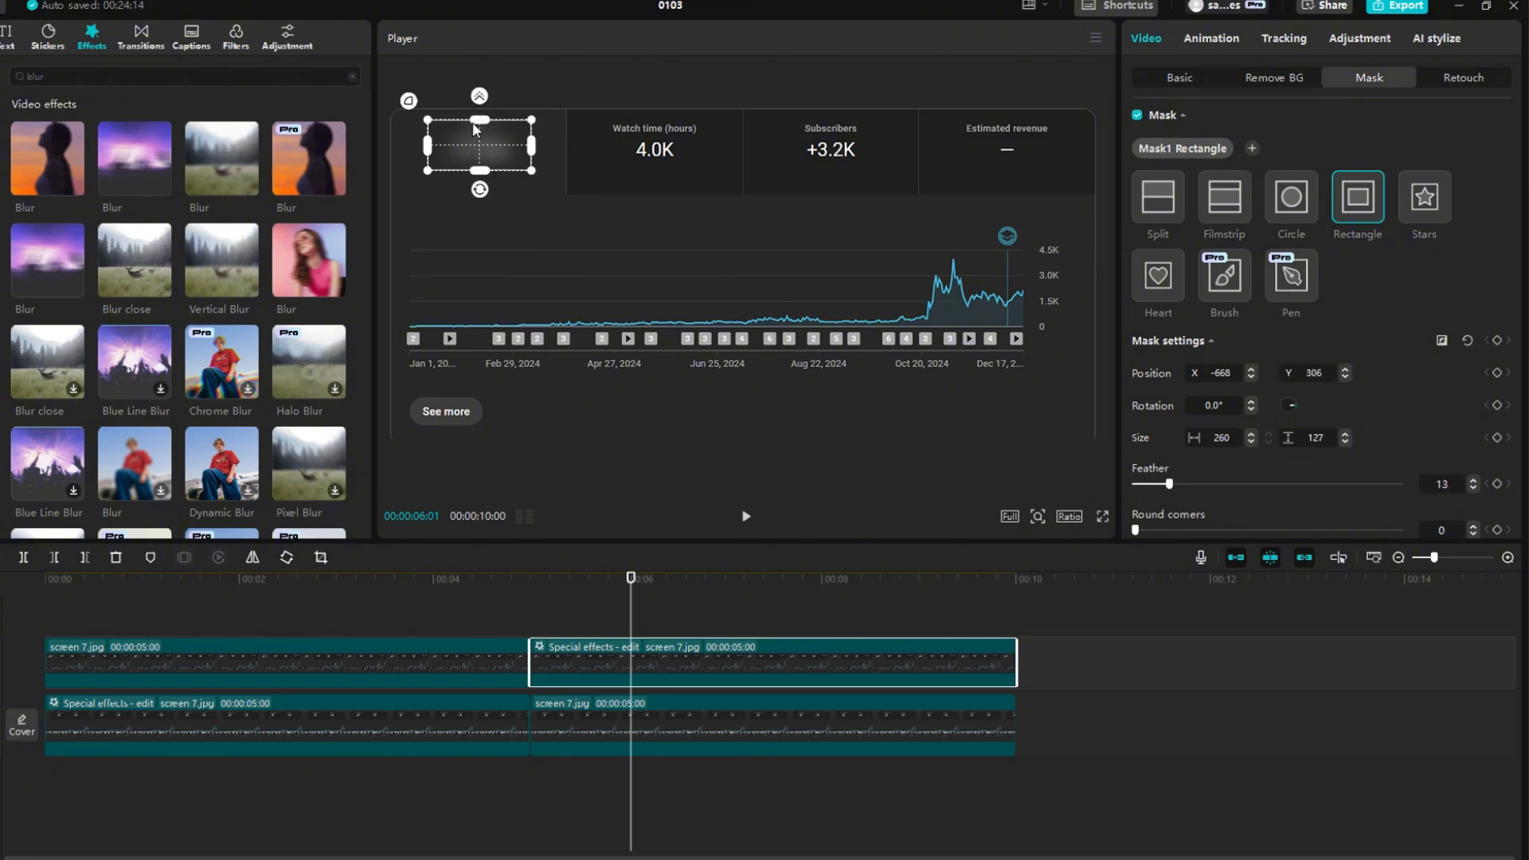
pyautogui.moveTo(476, 121); pyautogui.dragTo(476, 116)
# Add a second rectangle mask of 235 by 132 around the Watch time figure at X -229, Y 314, with feather 13.
pyautogui.click(1252, 148)
pyautogui.moveTo(660, 360); pyautogui.dragTo(699, 321)
pyautogui.moveTo(761, 306); pyautogui.dragTo(652, 182)
pyautogui.moveTo(661, 160); pyautogui.dragTo(662, 137)
pyautogui.moveTo(1135, 483); pyautogui.dragTo(1172, 483)
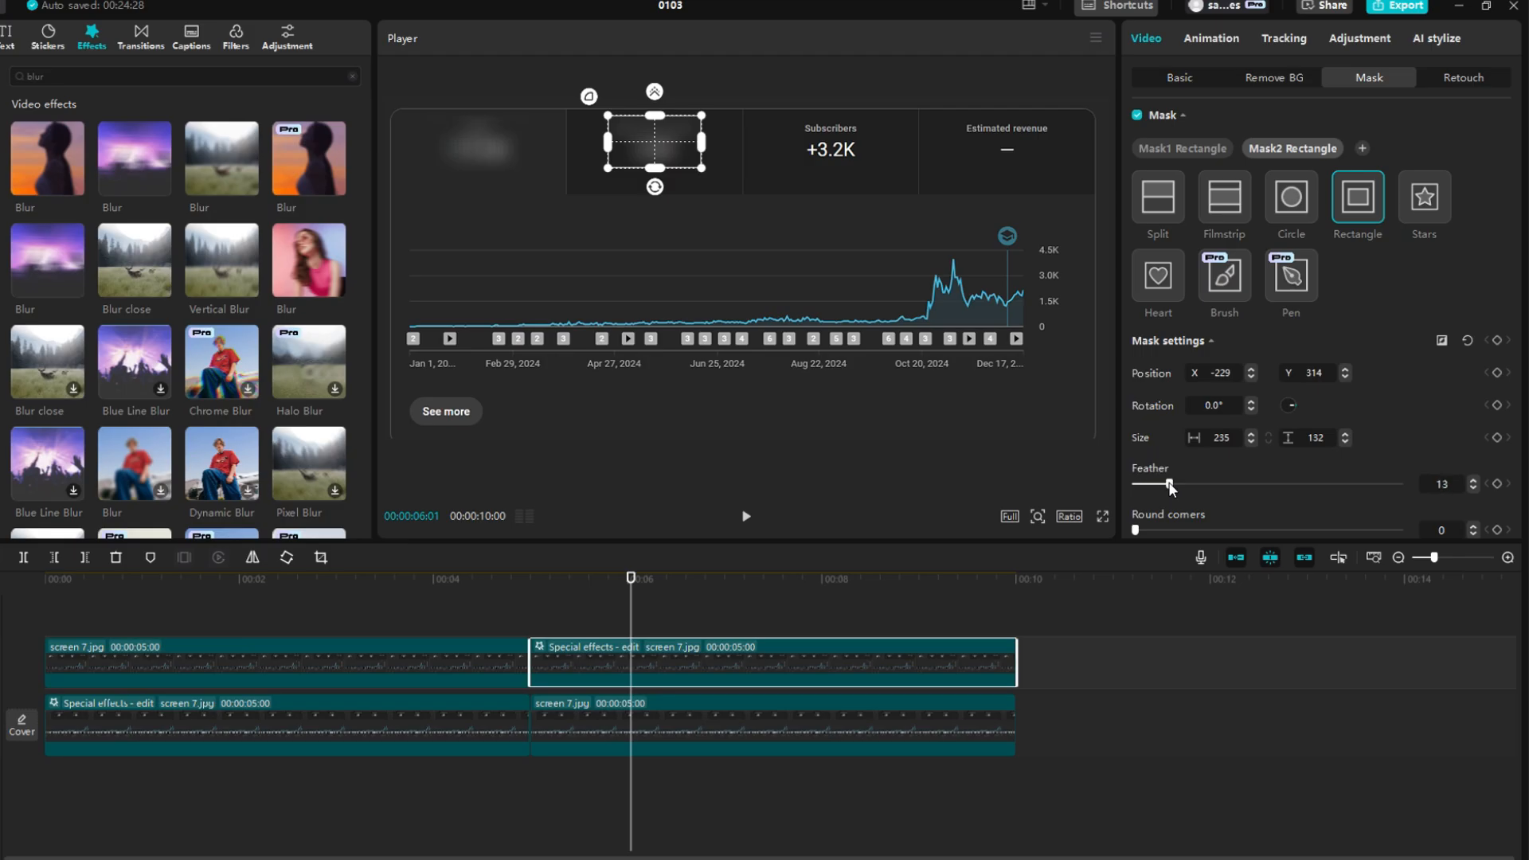
pyautogui.click(547, 593)
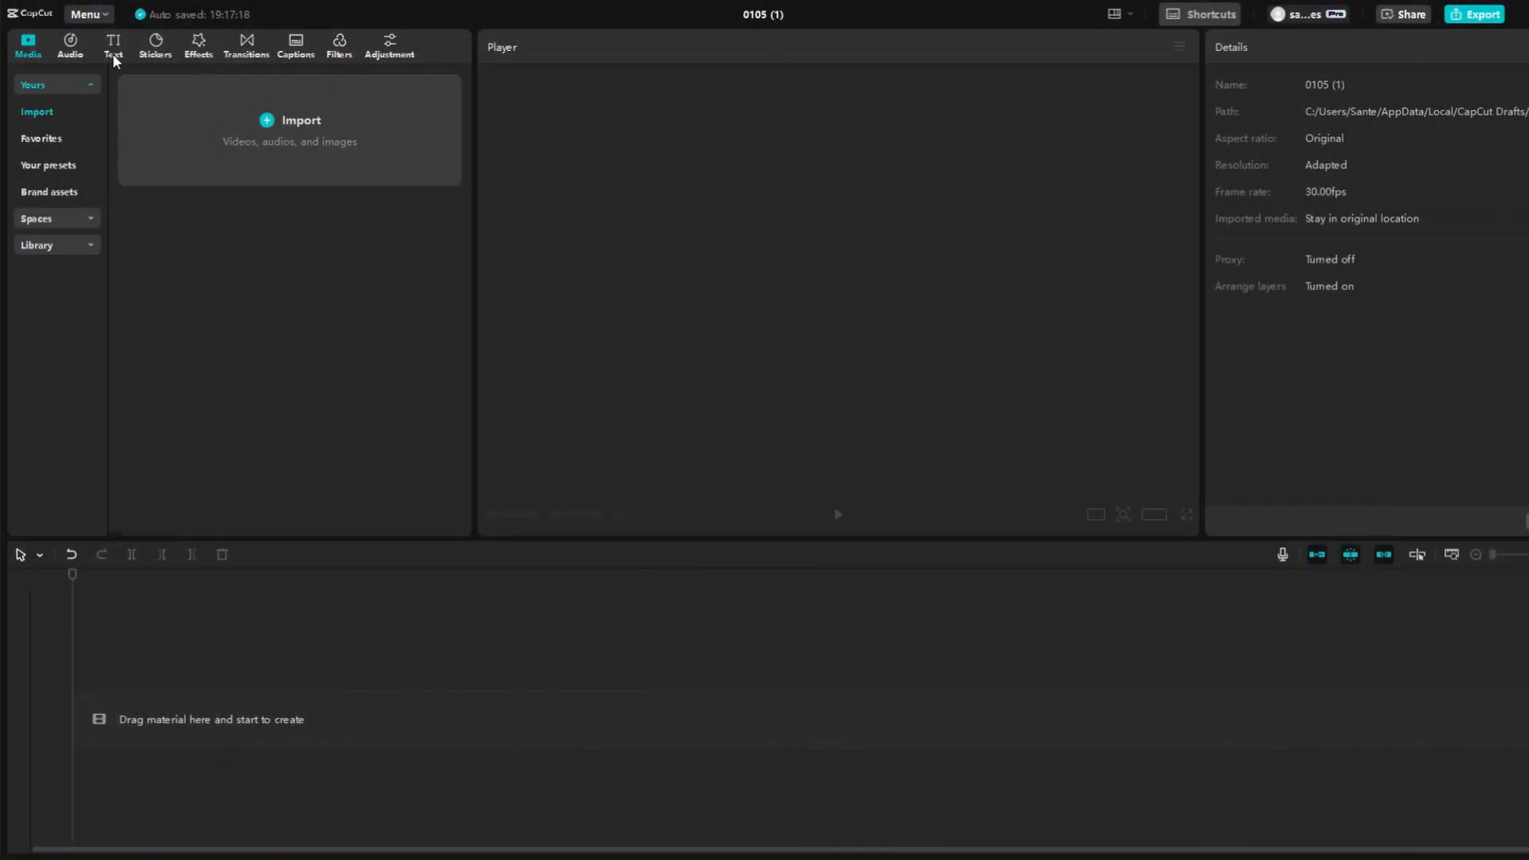
# In the empty project, add a default text containing only a row of underscores and set its font size to 46.
pyautogui.click(114, 52)
pyautogui.click(179, 139)
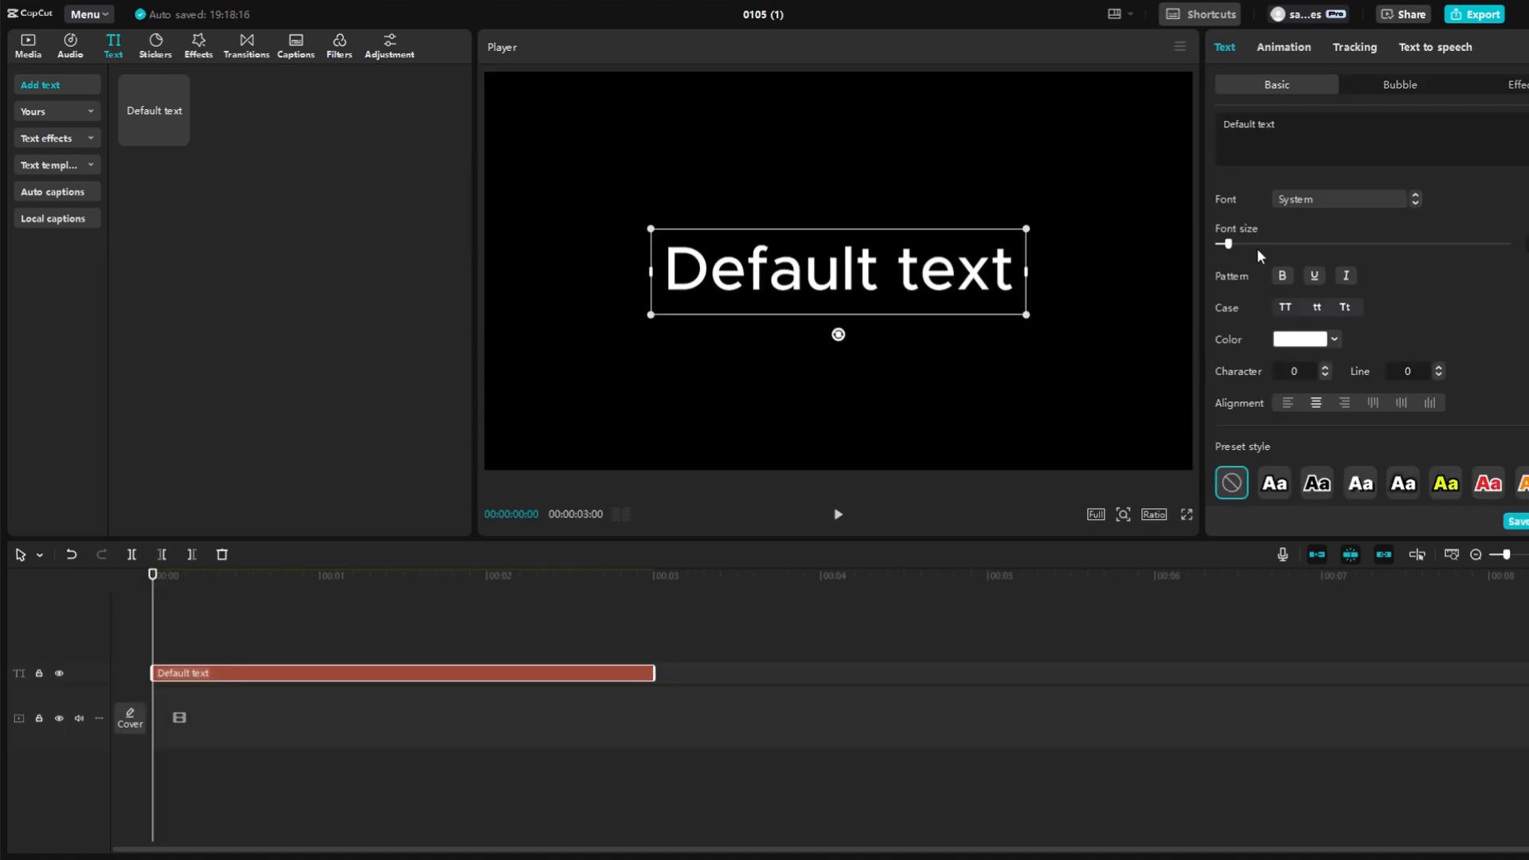
pyautogui.tripleClick(1300, 133)
pyautogui.write('_')
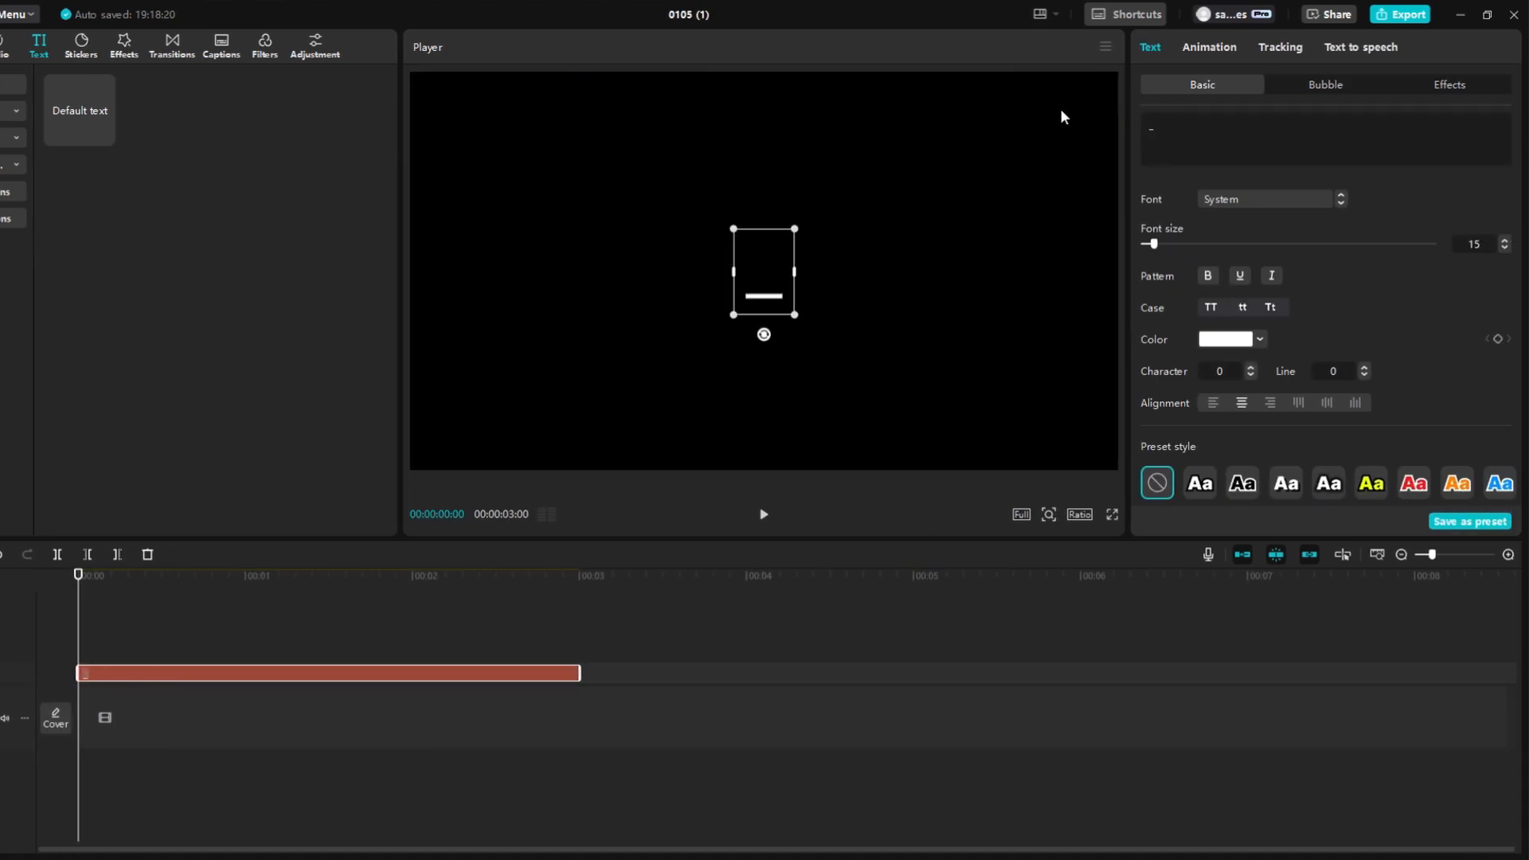
pyautogui.write('___')
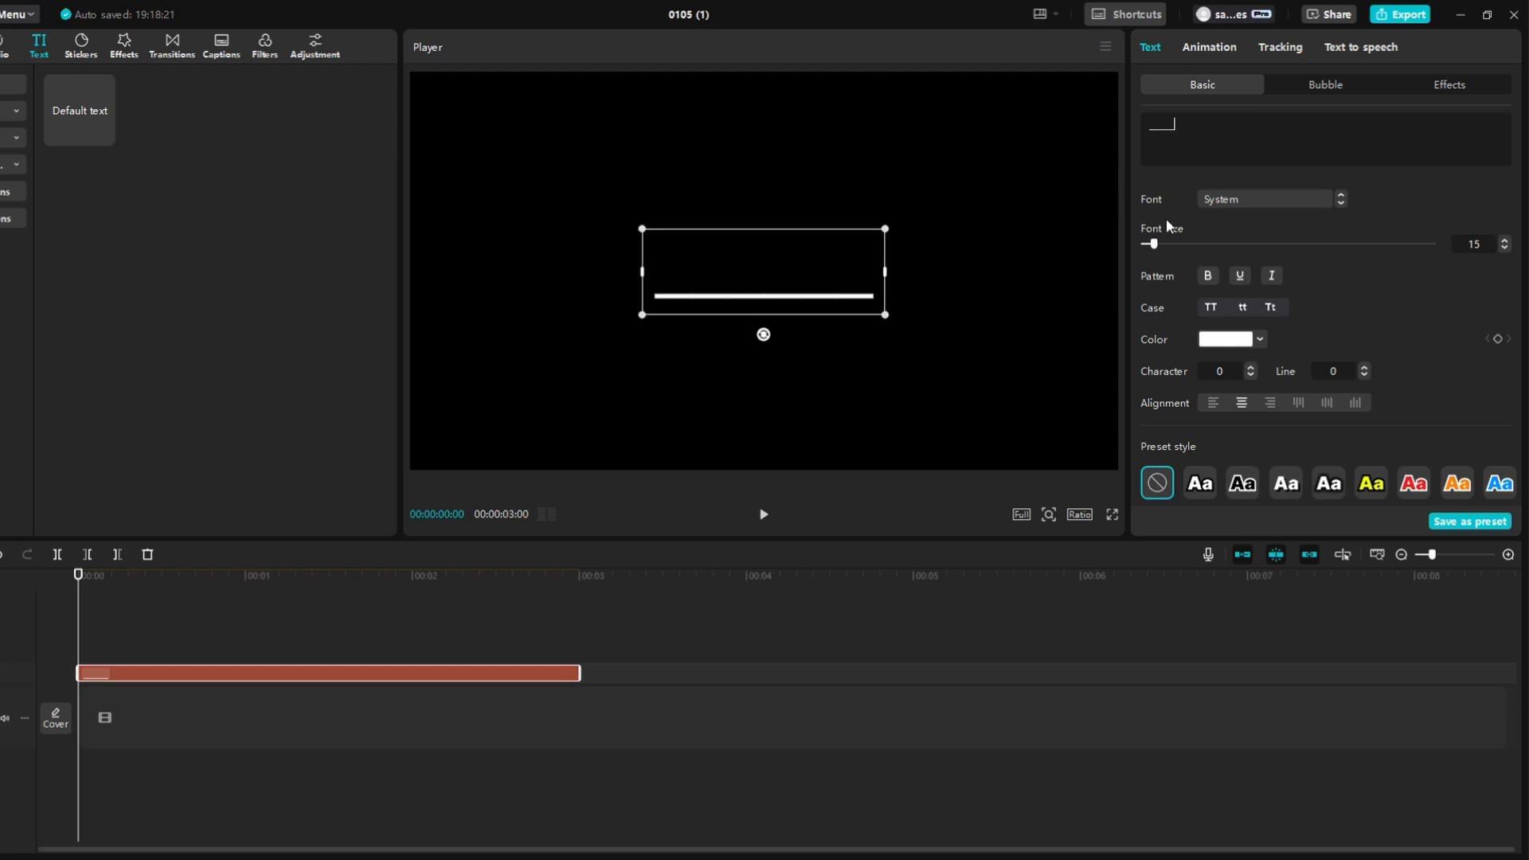
pyautogui.moveTo(1161, 250); pyautogui.dragTo(1198, 250)
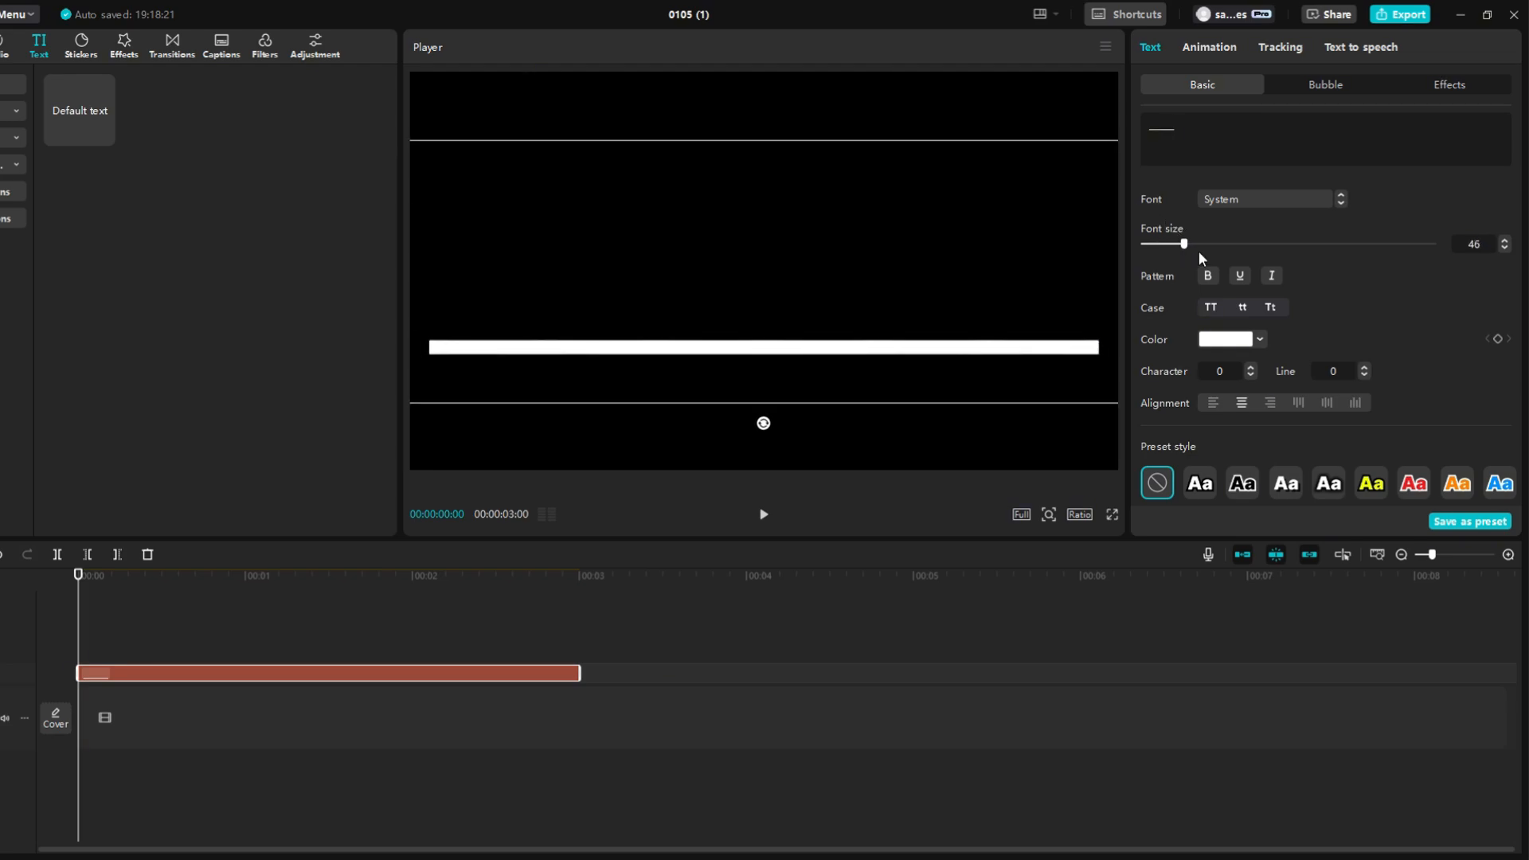
# Stretch the underscore bar's height to 201% with uniform scale off, and move the bar up to Y 860.
pyautogui.scroll(-3, 1320, 302)
pyautogui.scroll(-3, 1365, 303)
pyautogui.scroll(4, 1430, 312)
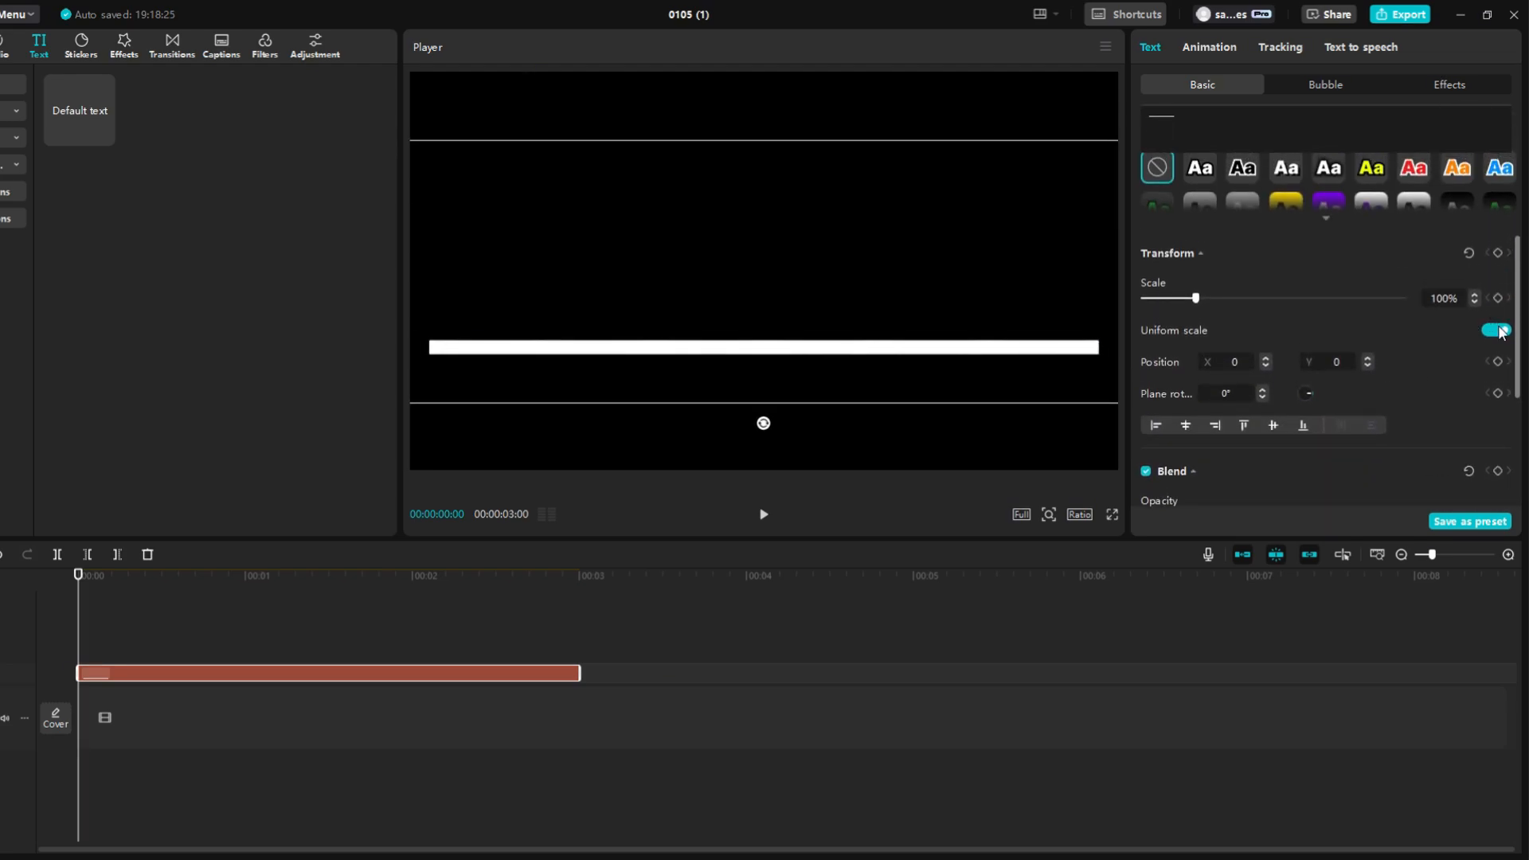
pyautogui.click(1496, 331)
pyautogui.moveTo(1195, 343); pyautogui.dragTo(1247, 343)
pyautogui.moveTo(914, 428); pyautogui.dragTo(895, 279)
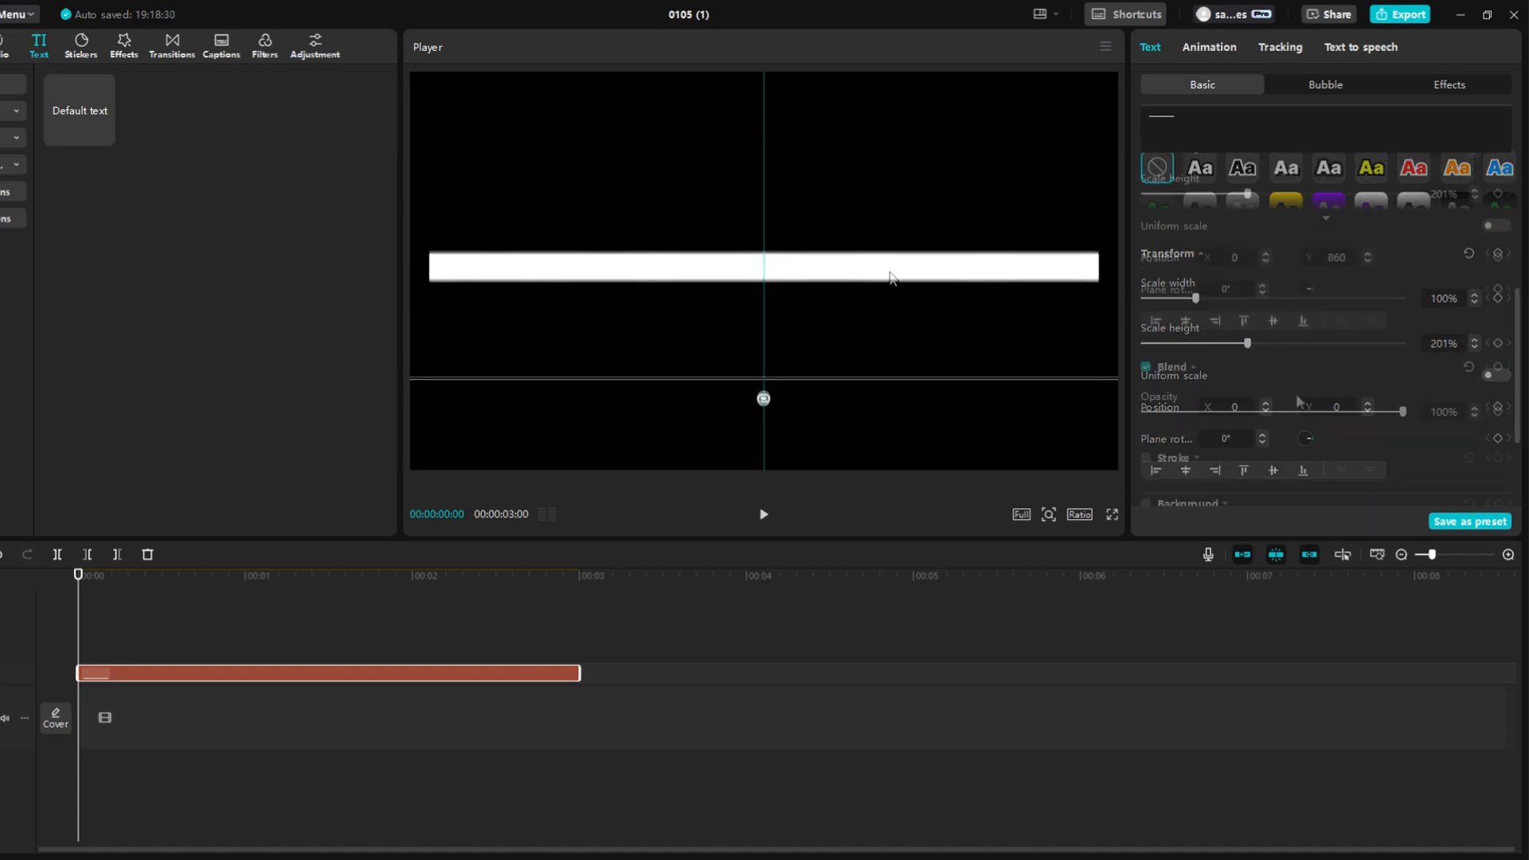
# Color the underscore bar bright green and enable its glow.
pyautogui.scroll(4, 1297, 393)
pyautogui.click(1259, 340)
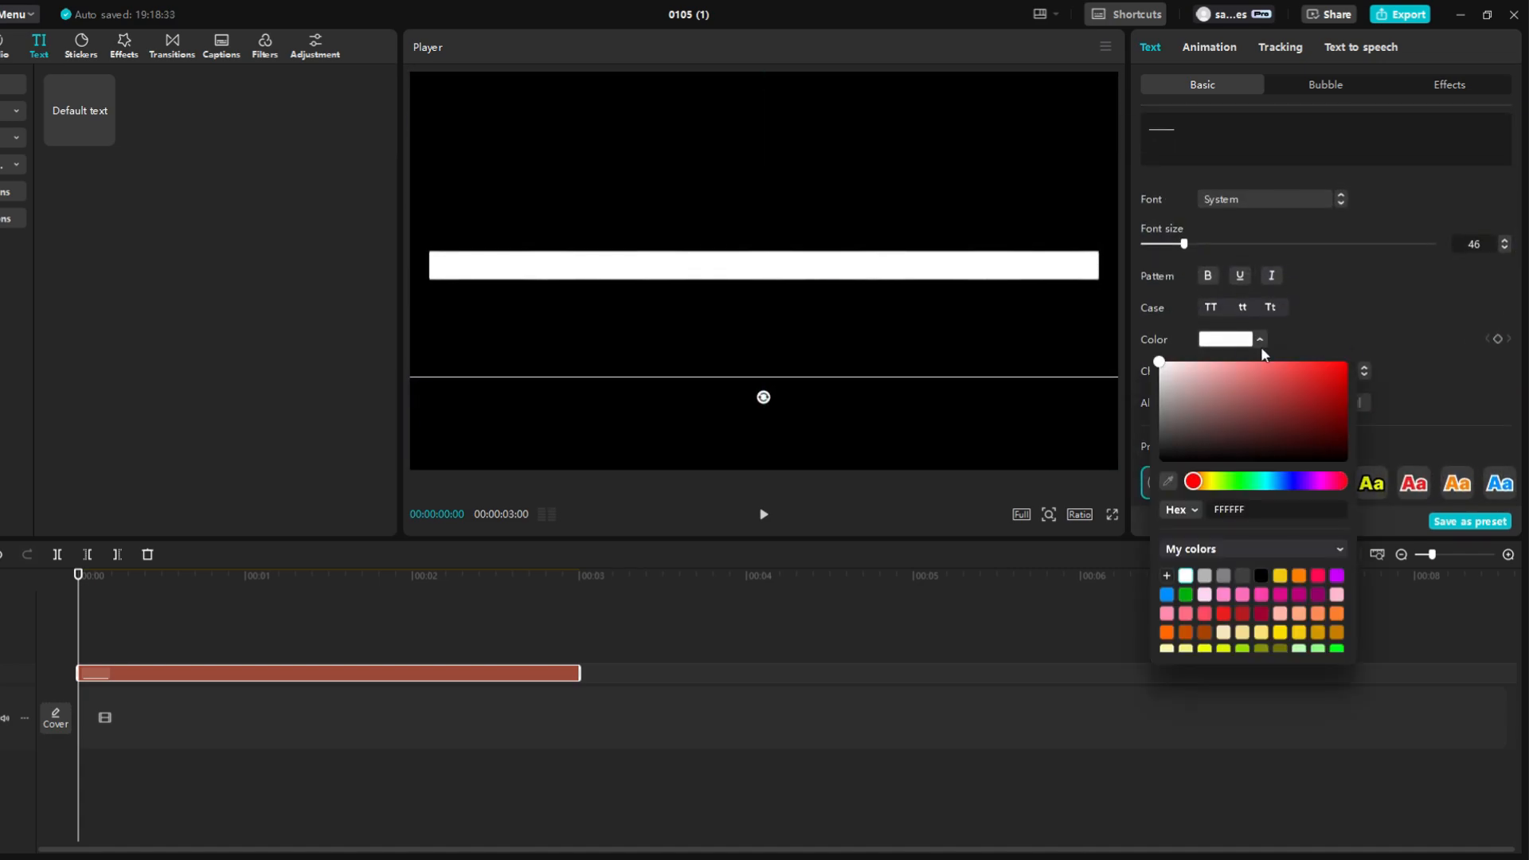
pyautogui.click(1239, 482)
pyautogui.moveTo(1319, 392); pyautogui.dragTo(1347, 361)
pyautogui.click(1405, 296)
pyautogui.scroll(-3, 1402, 296)
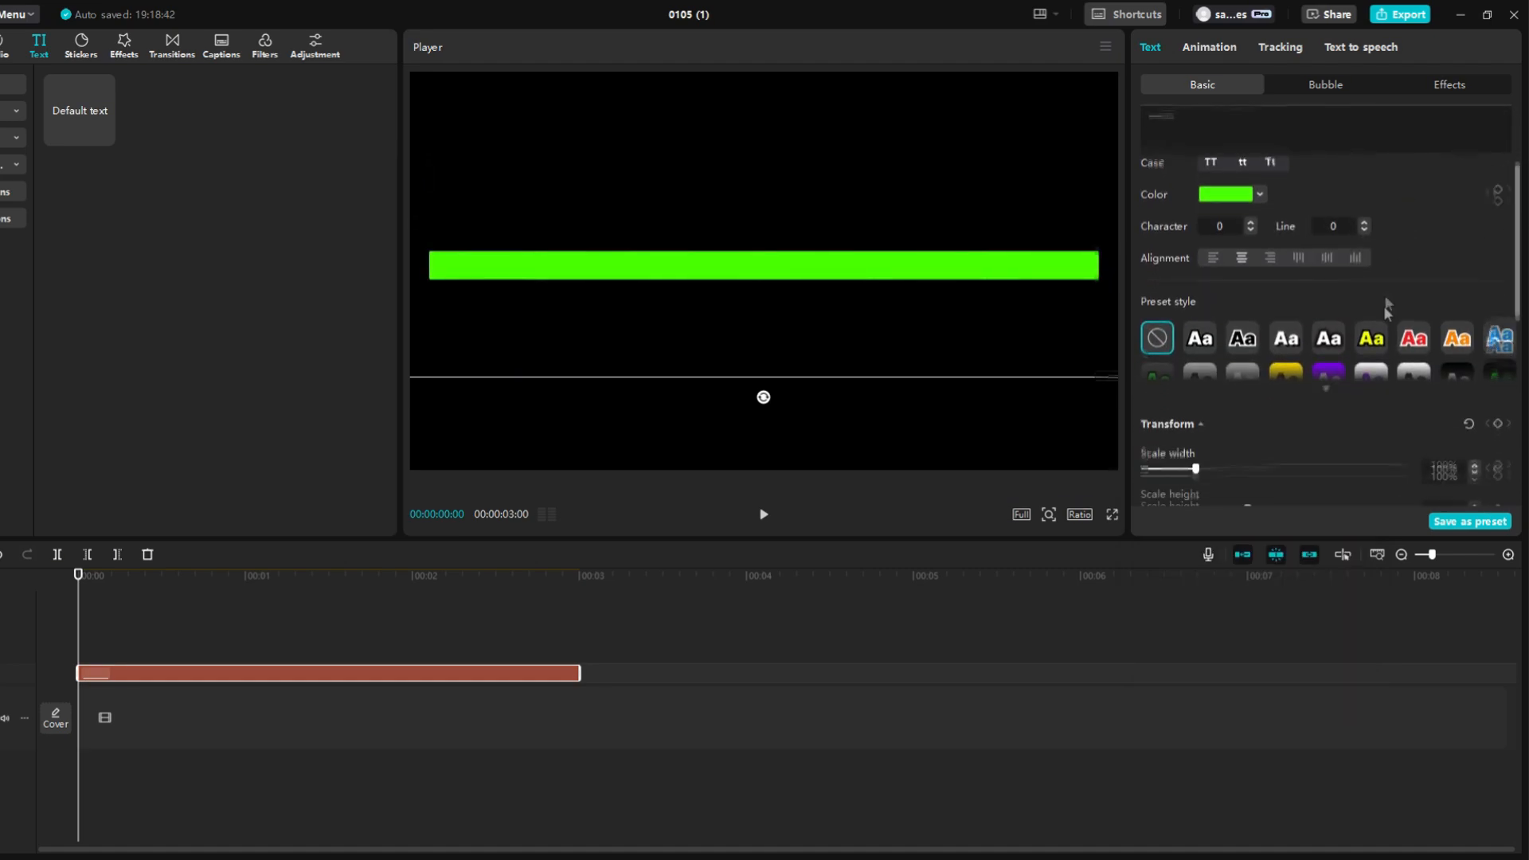
pyautogui.scroll(-6, 1353, 301)
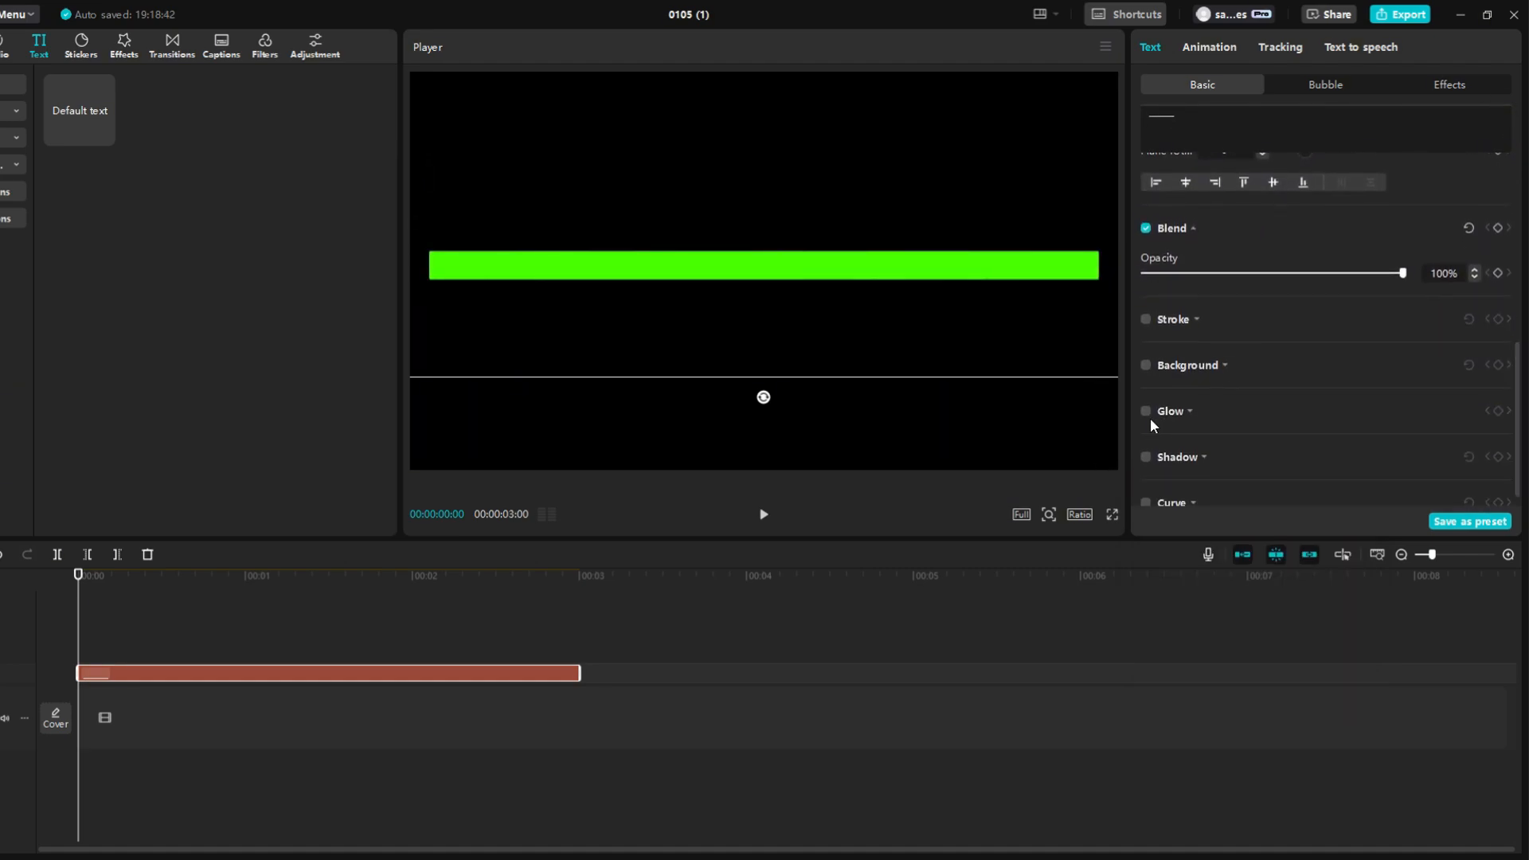
pyautogui.click(1147, 413)
# Try the plain non-Pro glow style on the green bar with intensity 65 and range 50.
pyautogui.scroll(-1, 1221, 394)
pyautogui.click(1231, 406)
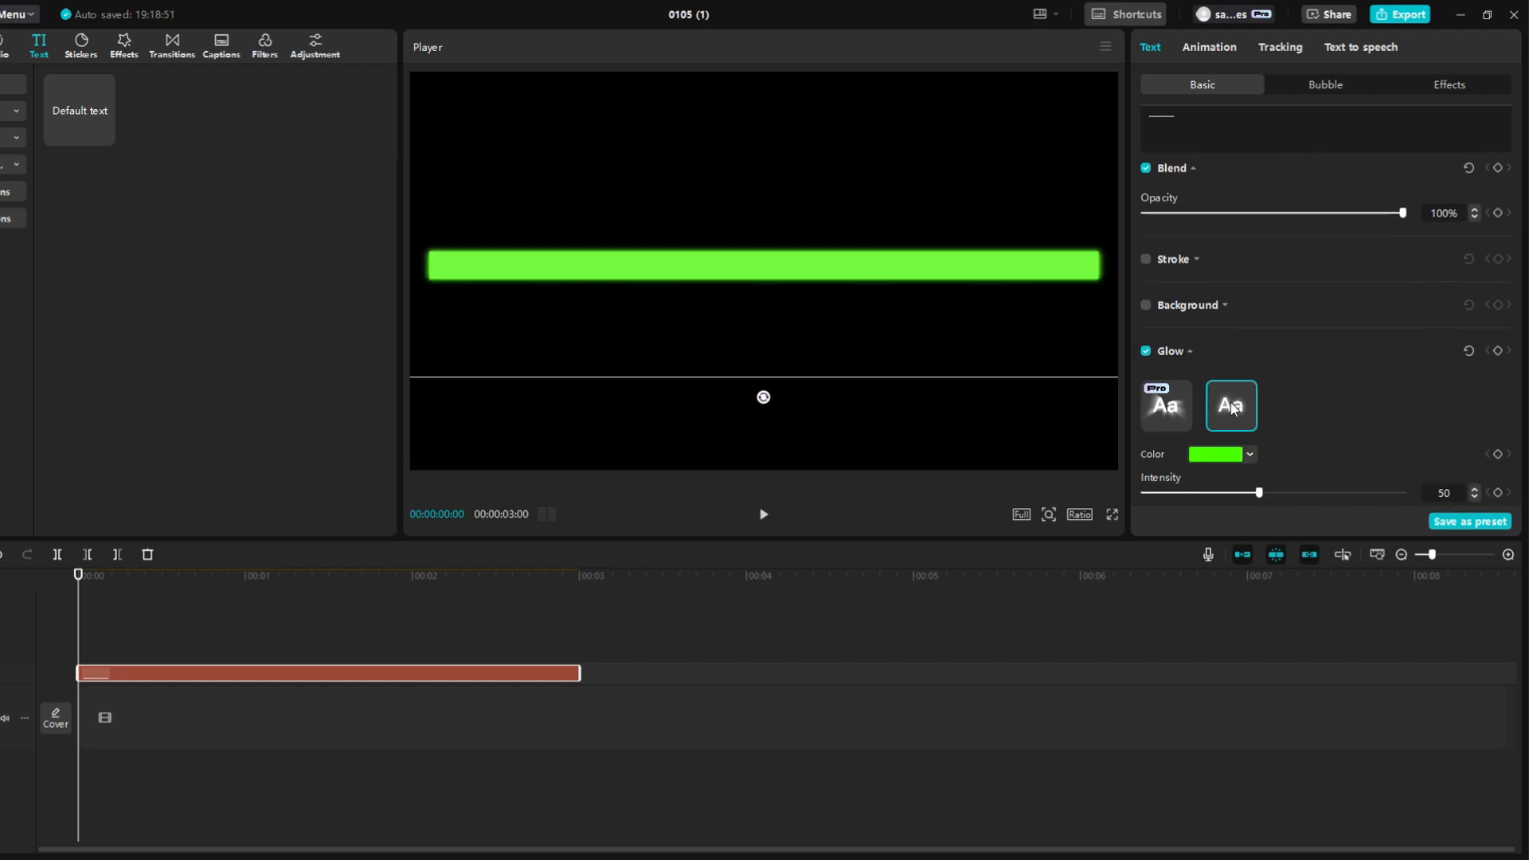
pyautogui.scroll(-1, 1231, 408)
pyautogui.moveTo(1261, 433); pyautogui.dragTo(1300, 433)
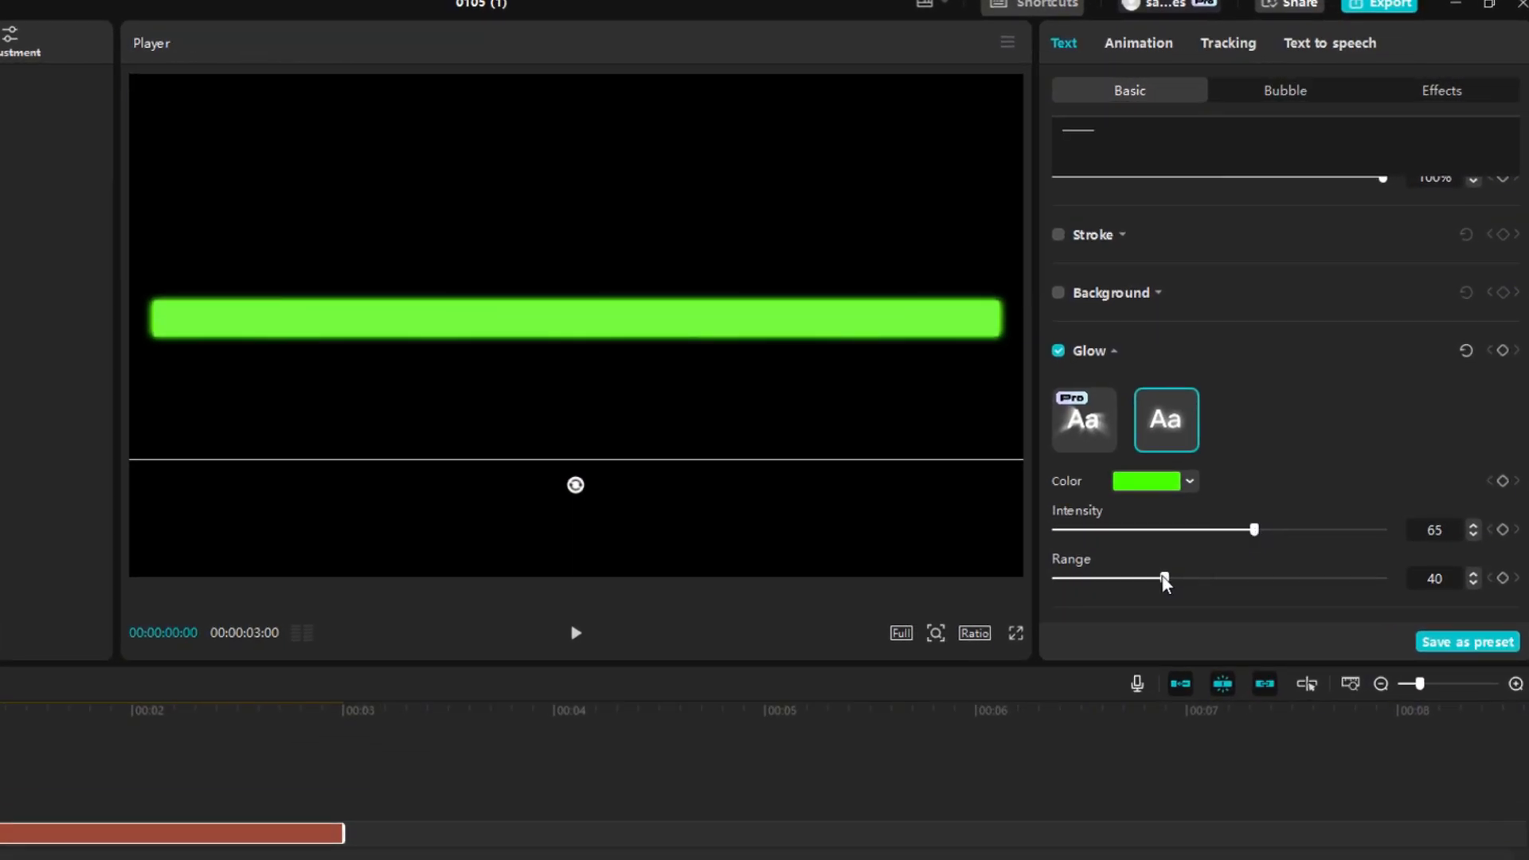
pyautogui.moveTo(1164, 579); pyautogui.dragTo(1200, 579)
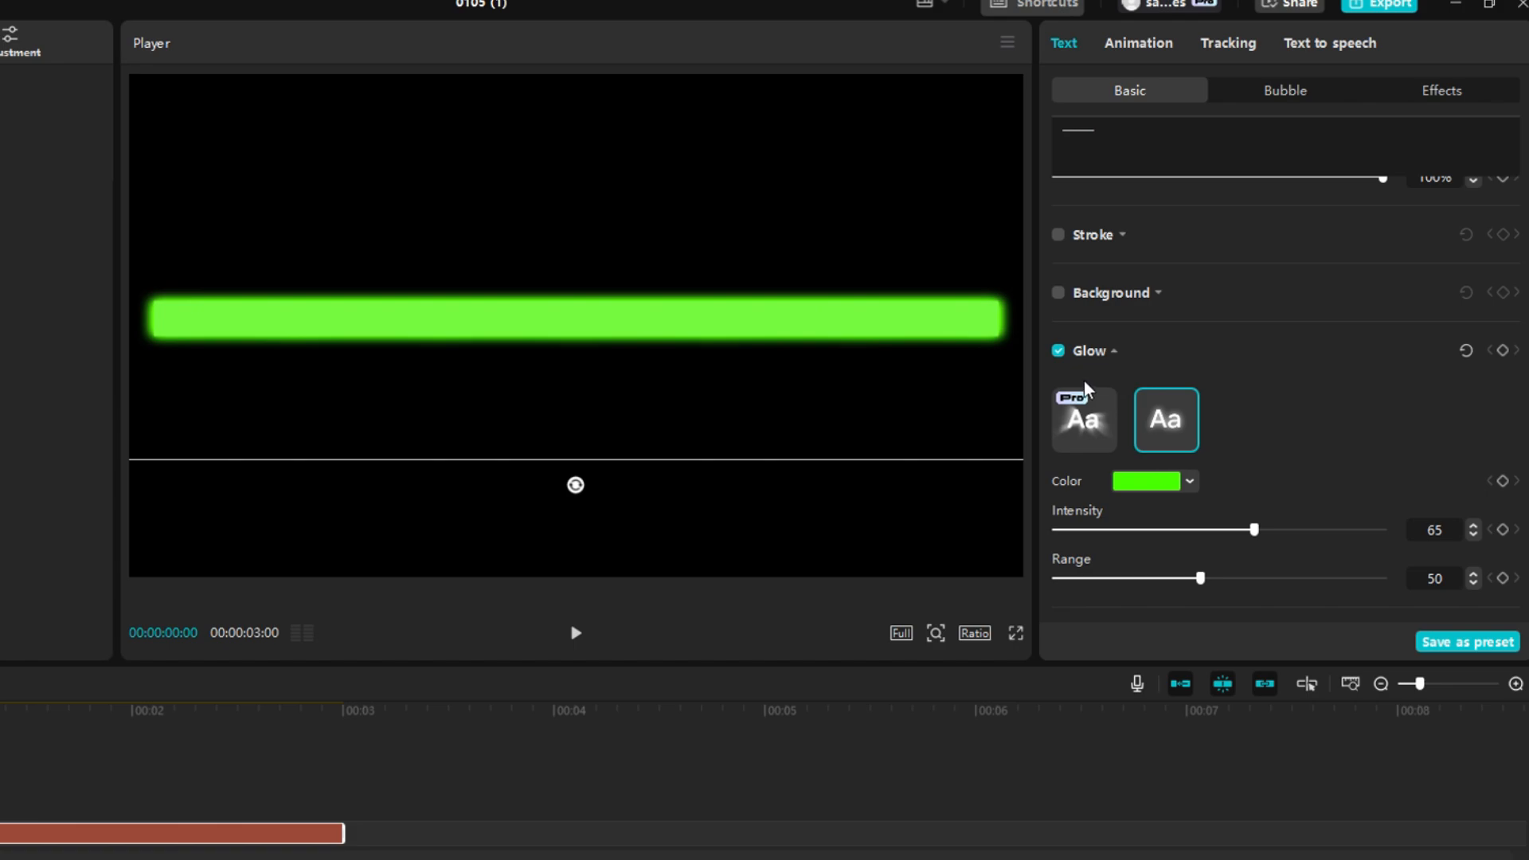
# Apply the Pro glow style to the bar with intensity 15, range 10, Y-offset -31° and X-offset -1°.
pyautogui.scroll(-1, 1085, 390)
pyautogui.click(1080, 315)
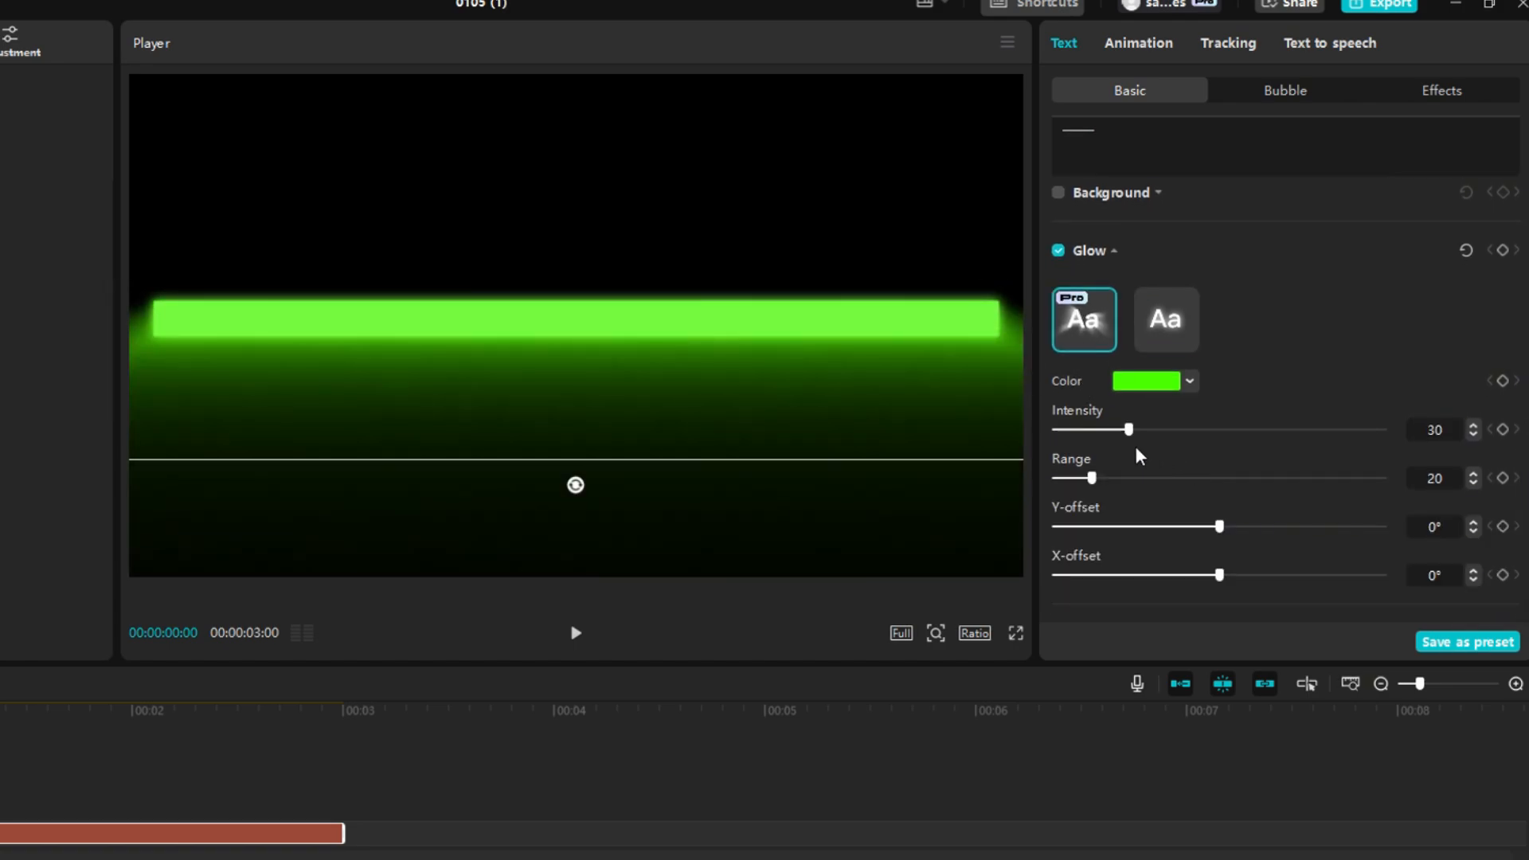
pyautogui.moveTo(1089, 478); pyautogui.dragTo(908, 447)
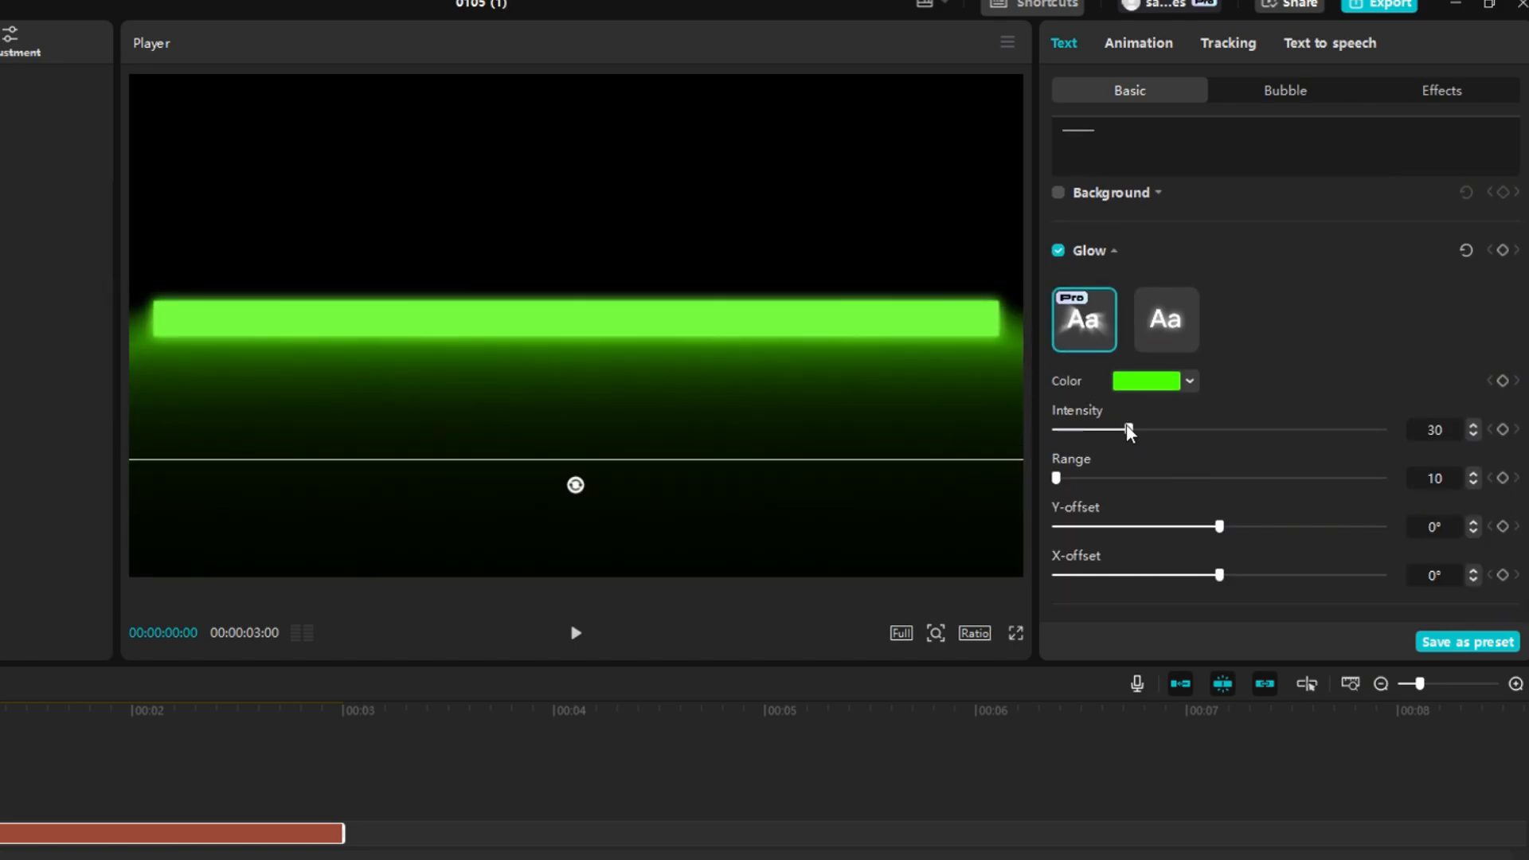
pyautogui.moveTo(1129, 431); pyautogui.dragTo(1080, 434)
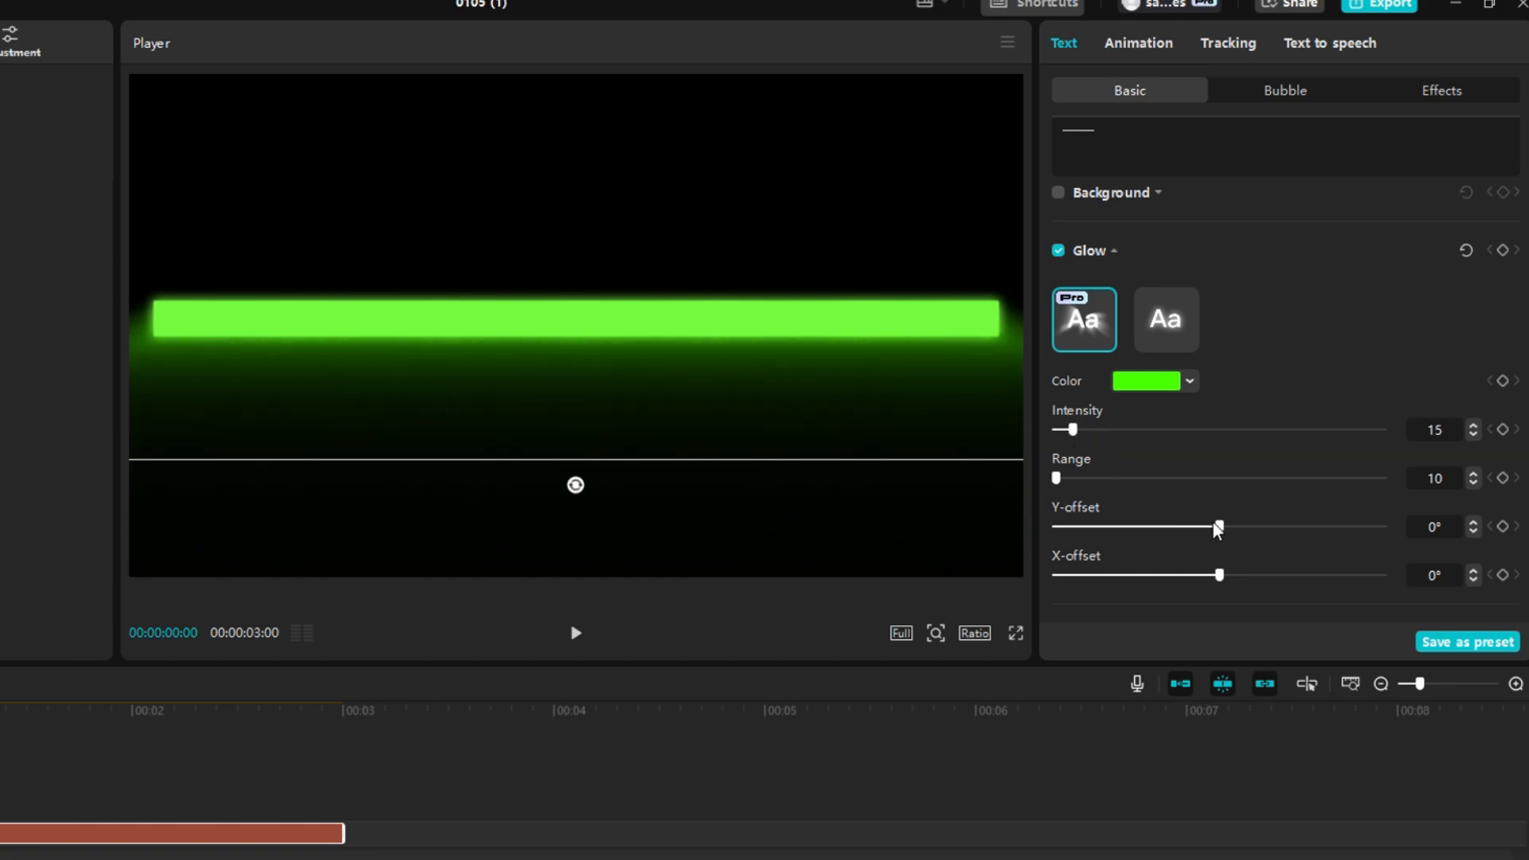
pyautogui.moveTo(1210, 527); pyautogui.dragTo(1119, 526)
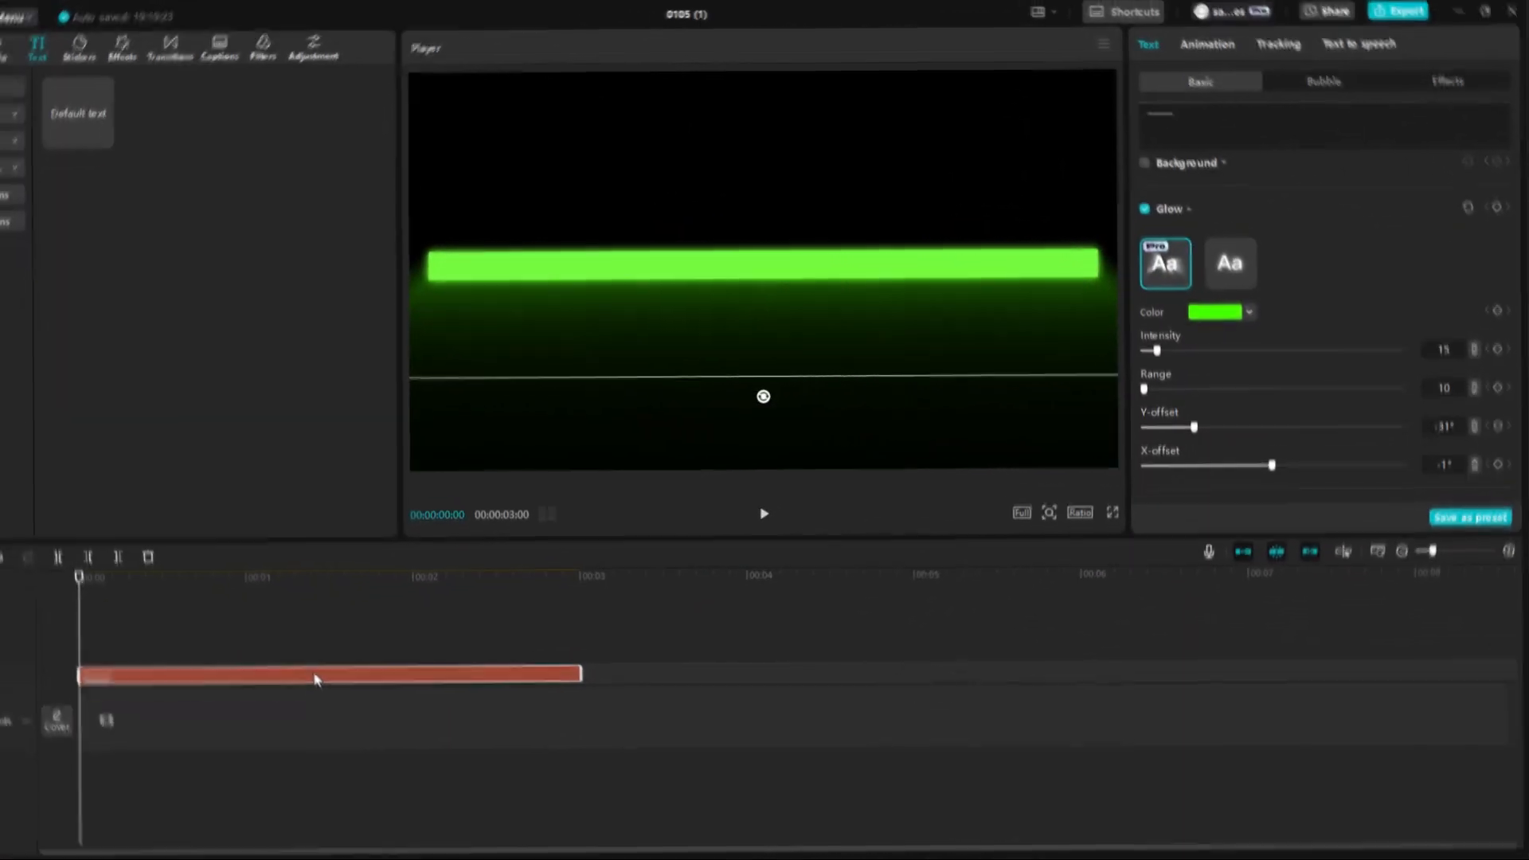
# Turn the green bar into a compound clip and give it a Split mask.
pyautogui.rightClick(313, 673)
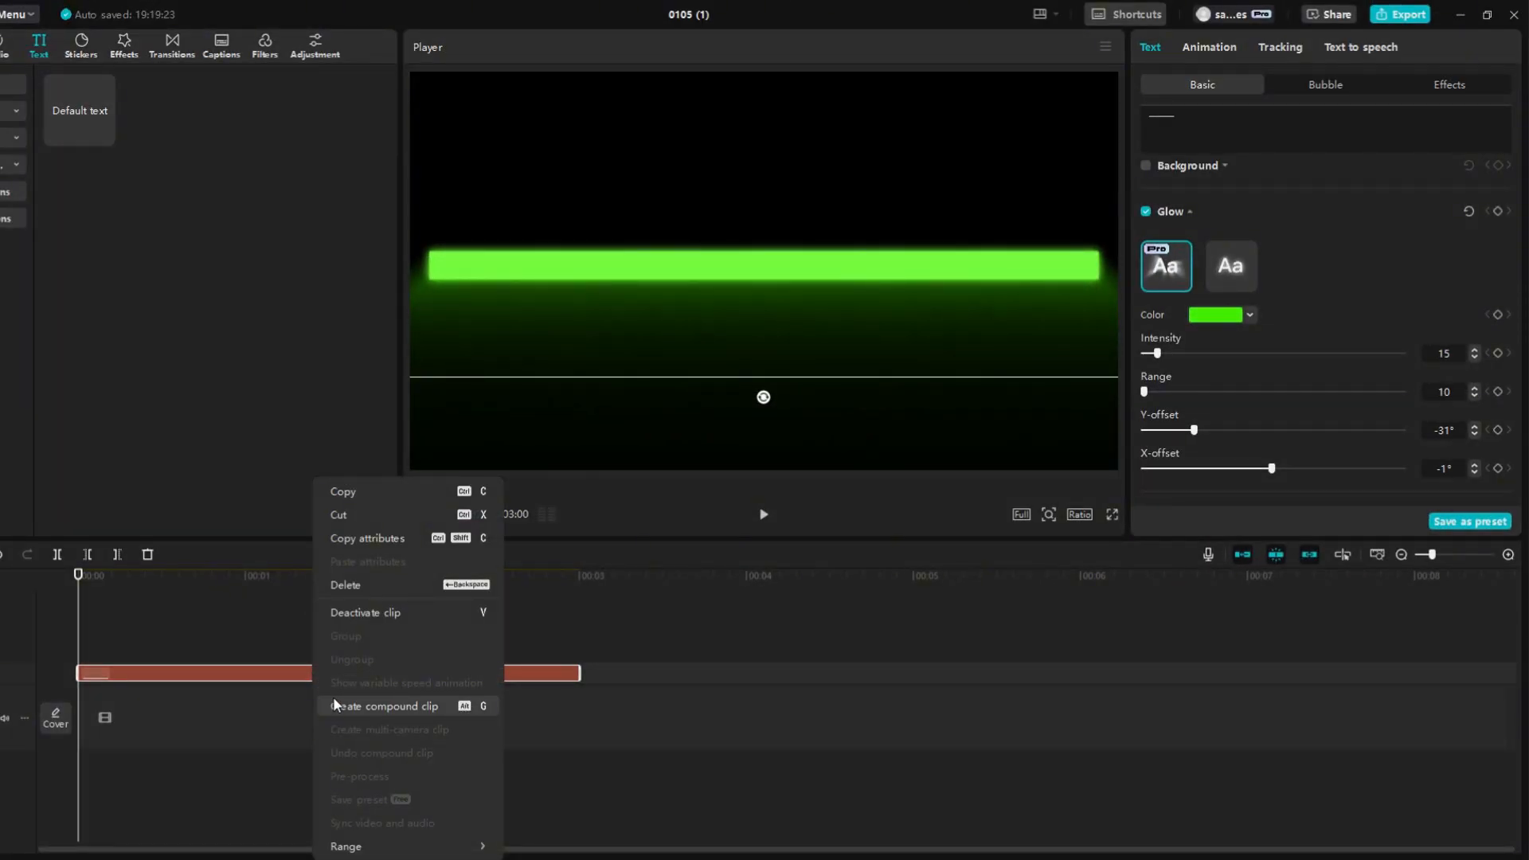
pyautogui.click(335, 704)
pyautogui.click(1196, 48)
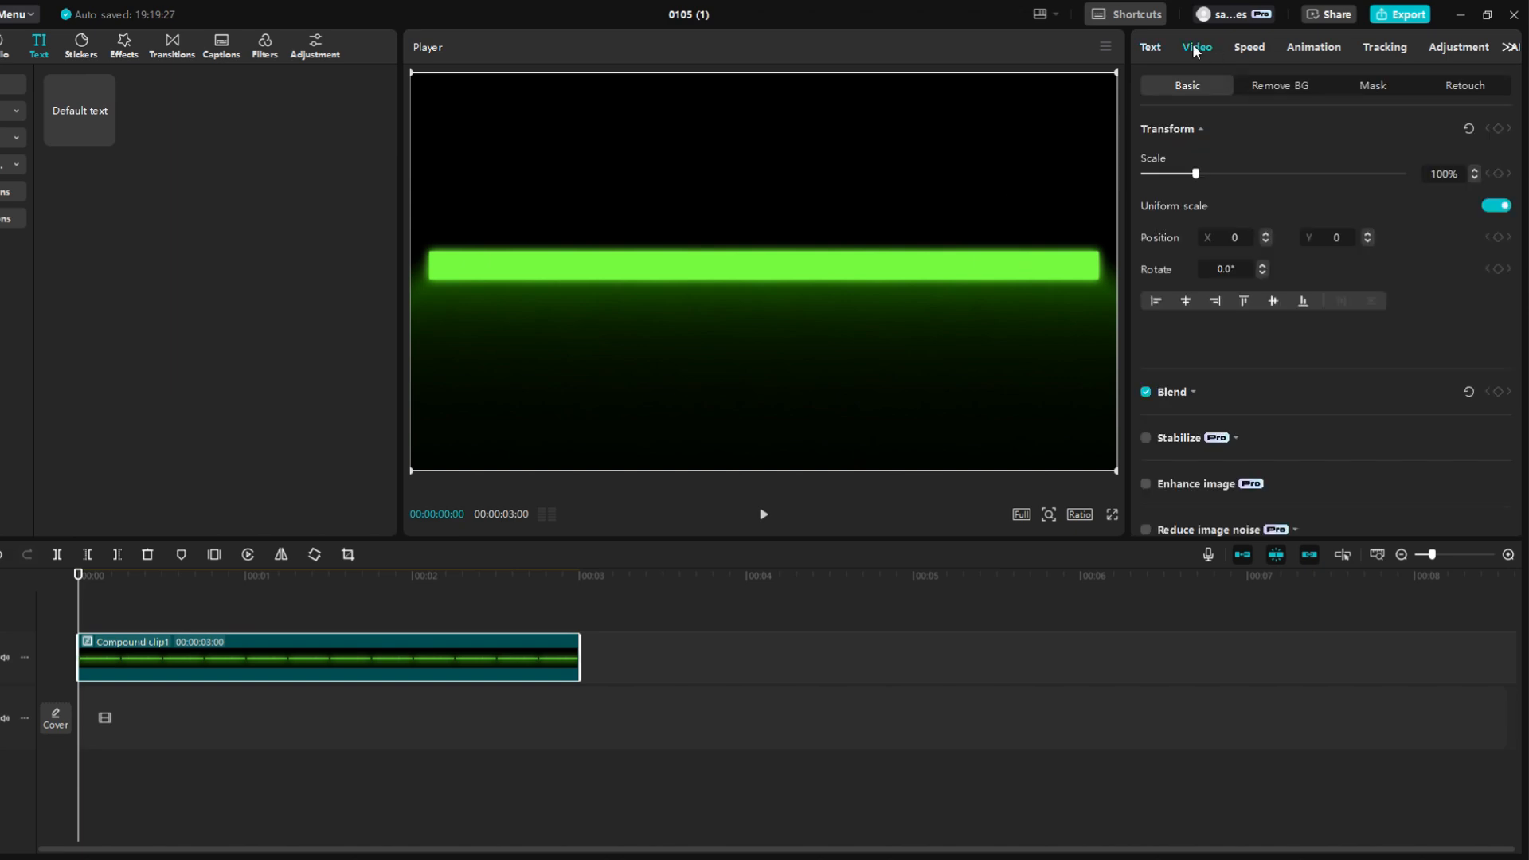
pyautogui.click(1381, 86)
pyautogui.click(1181, 156)
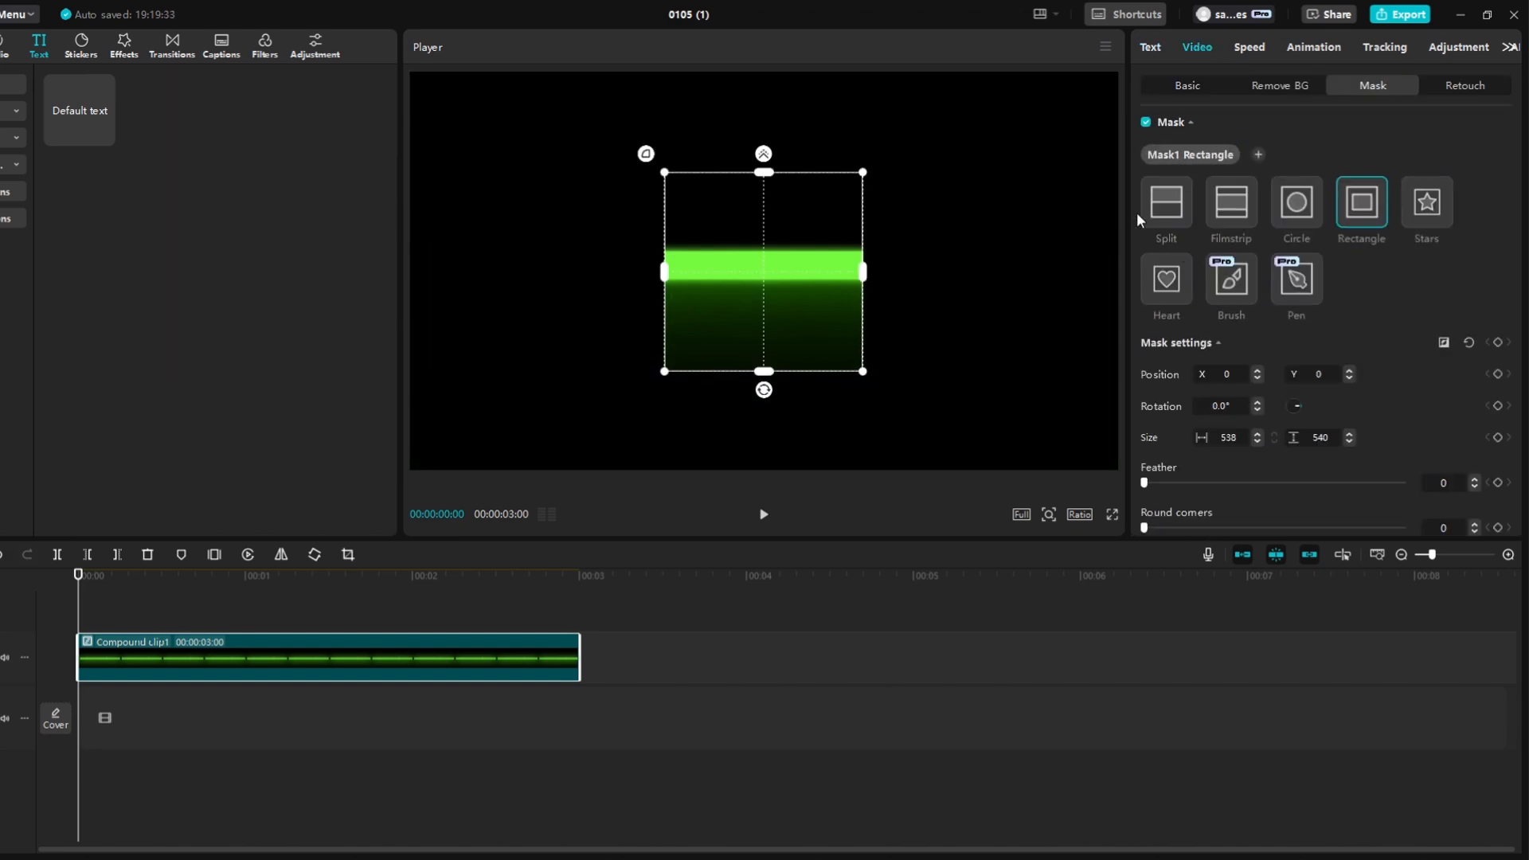
pyautogui.click(1170, 213)
# Rotate the Split mask to -90°, keyframe it moving from X -960 at 0 seconds to the frame's right edge at 1 second, and preview it.
pyautogui.moveTo(764, 290); pyautogui.dragTo(398, 325)
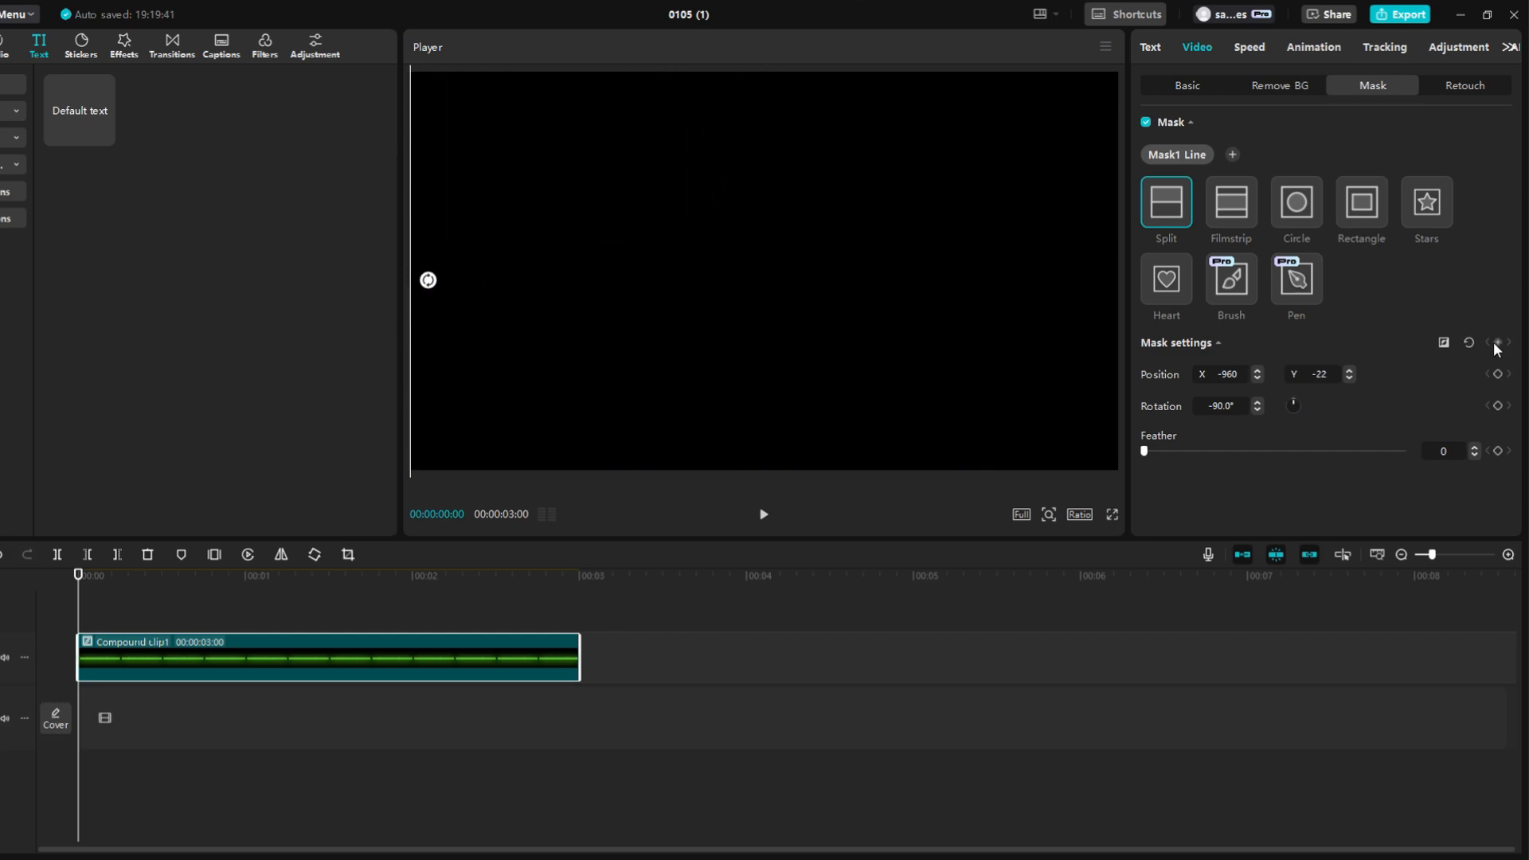
pyautogui.moveTo(144, 576); pyautogui.dragTo(245, 588)
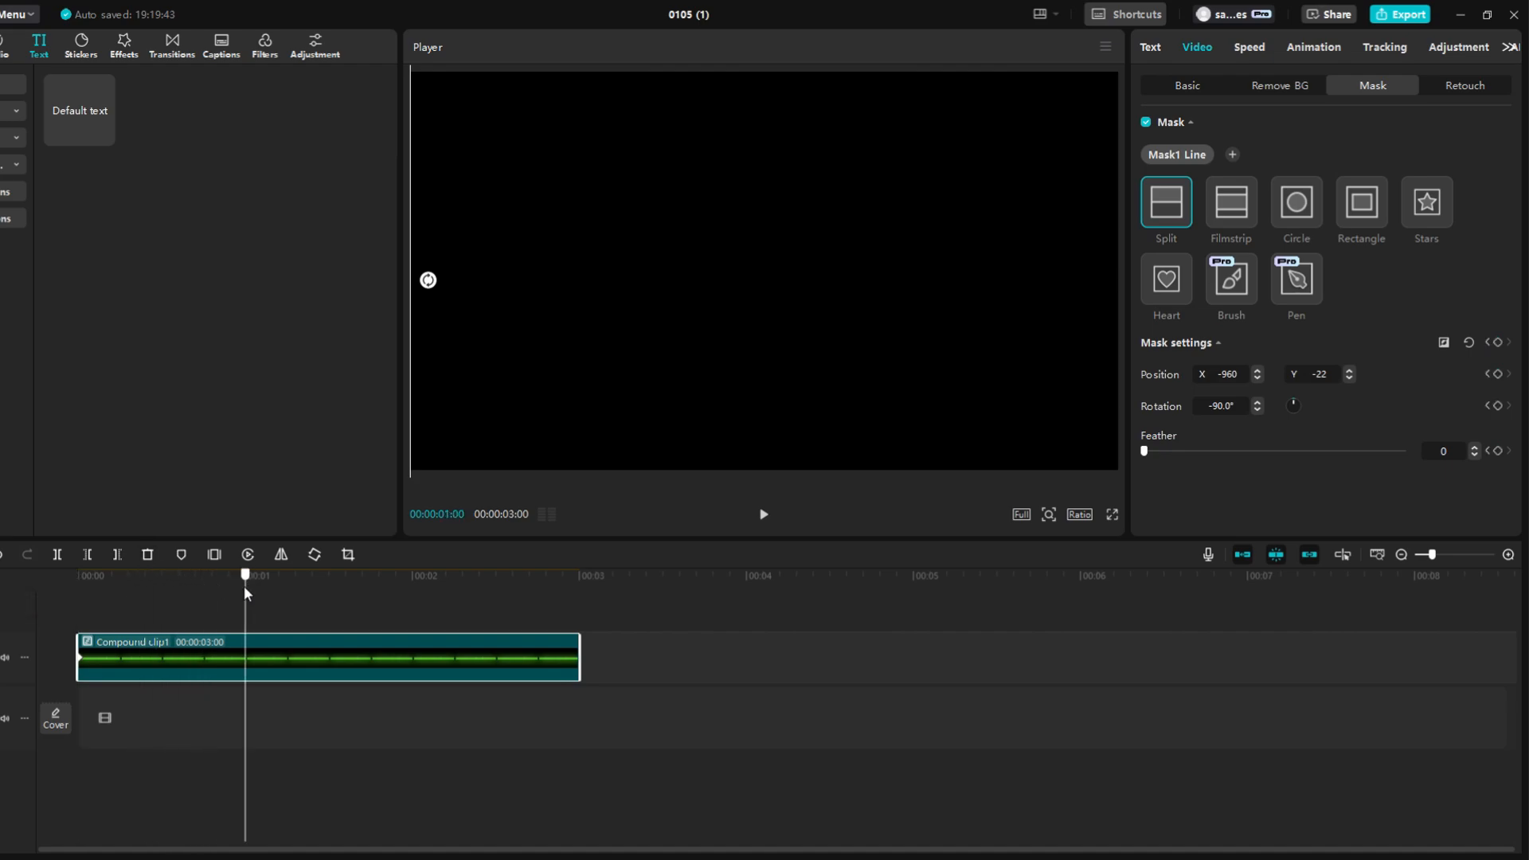
pyautogui.moveTo(411, 376); pyautogui.dragTo(1114, 374)
pyautogui.click(189, 601)
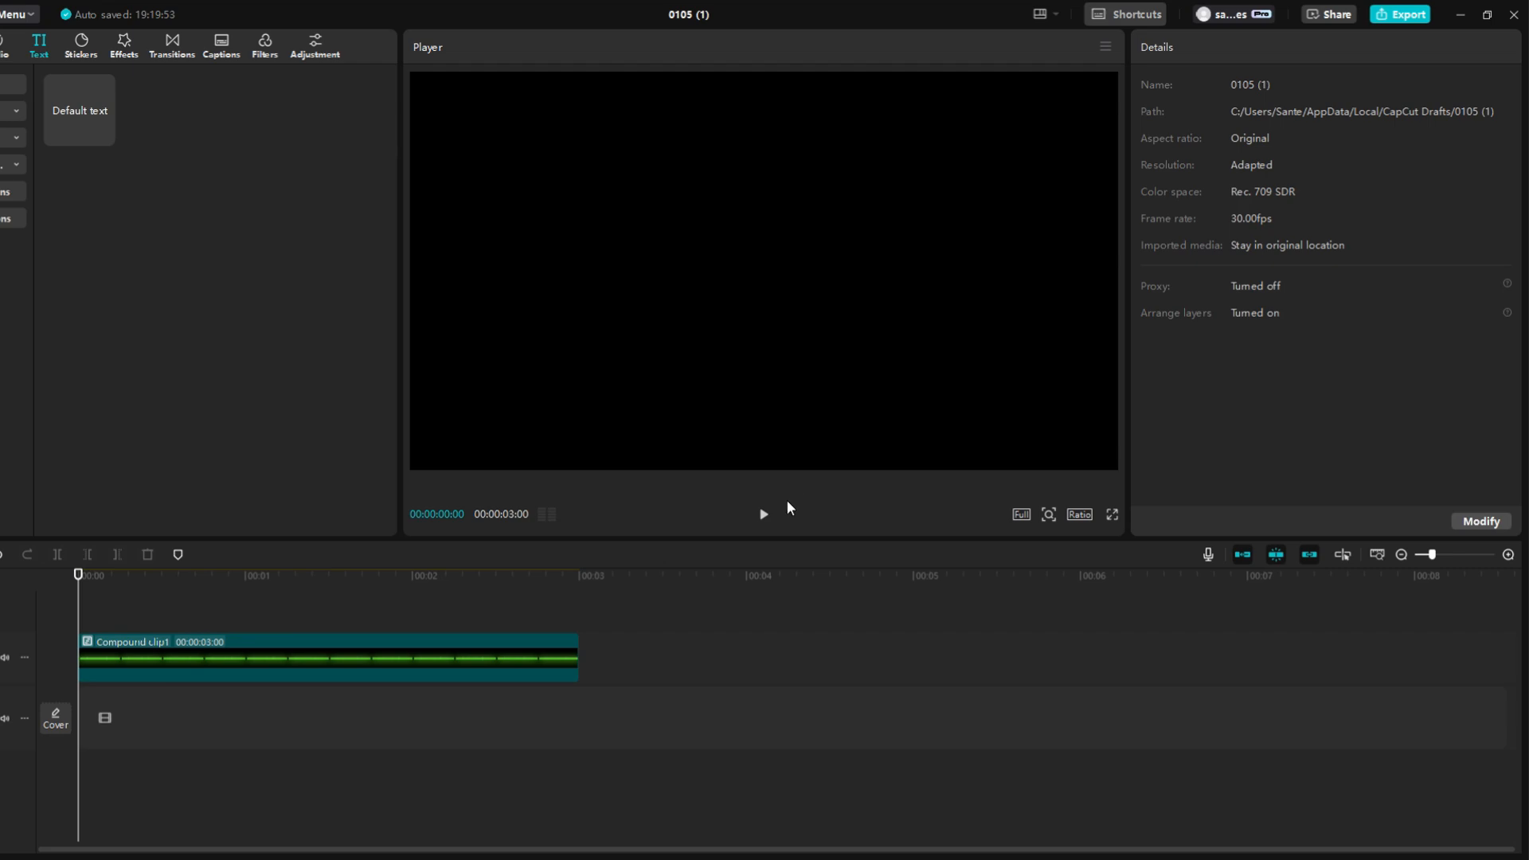
pyautogui.click(766, 514)
pyautogui.click(766, 515)
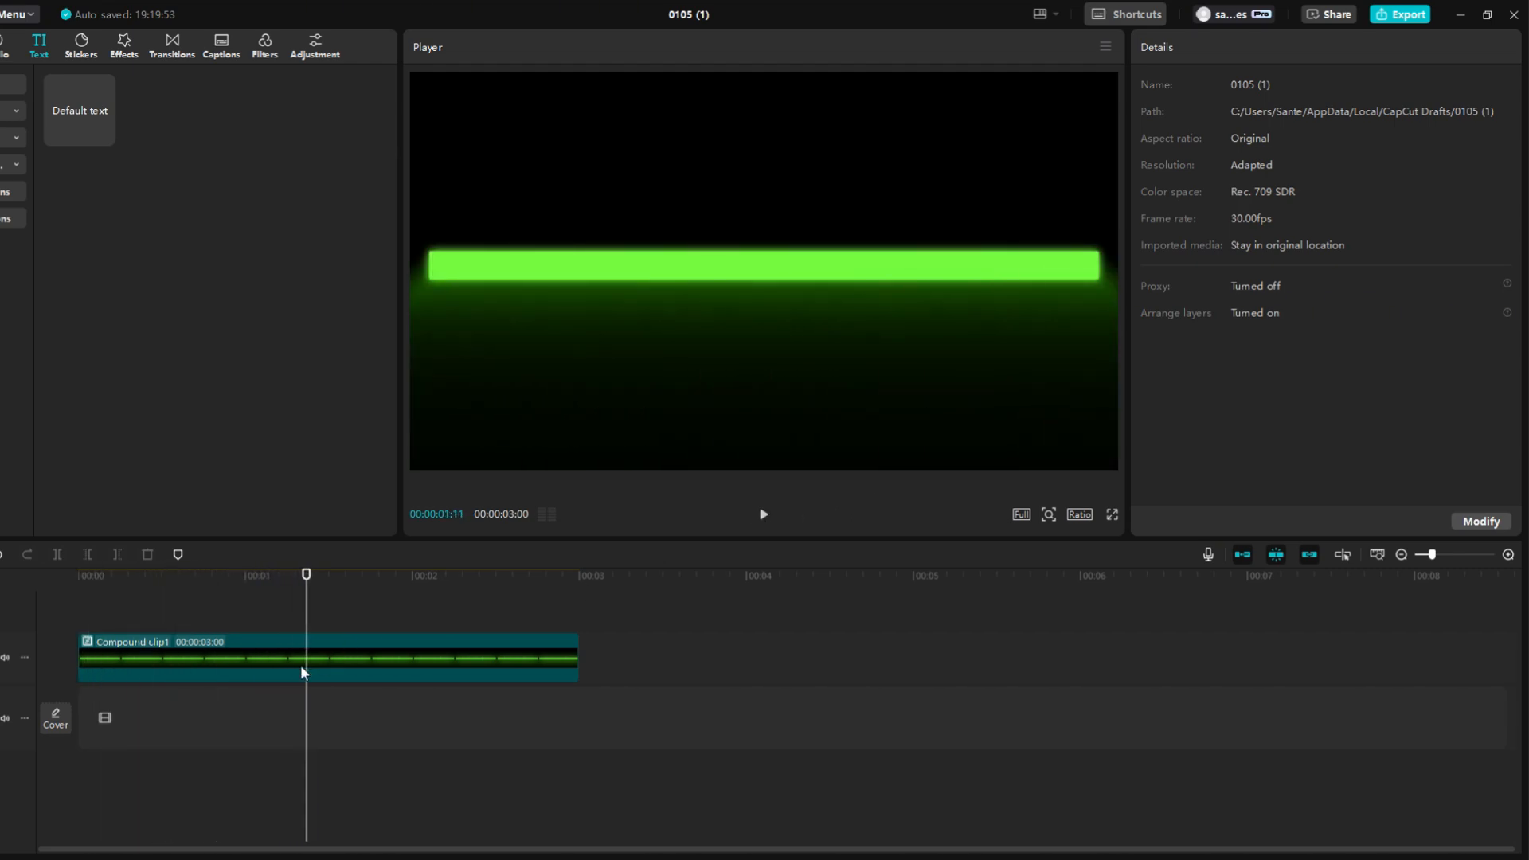
# Open the compound clip's keyframe graph and apply a speed curve preset to the mask's Position X movement between its two keyframes.
pyautogui.click(300, 666)
pyautogui.hotkey('alt', 'k')
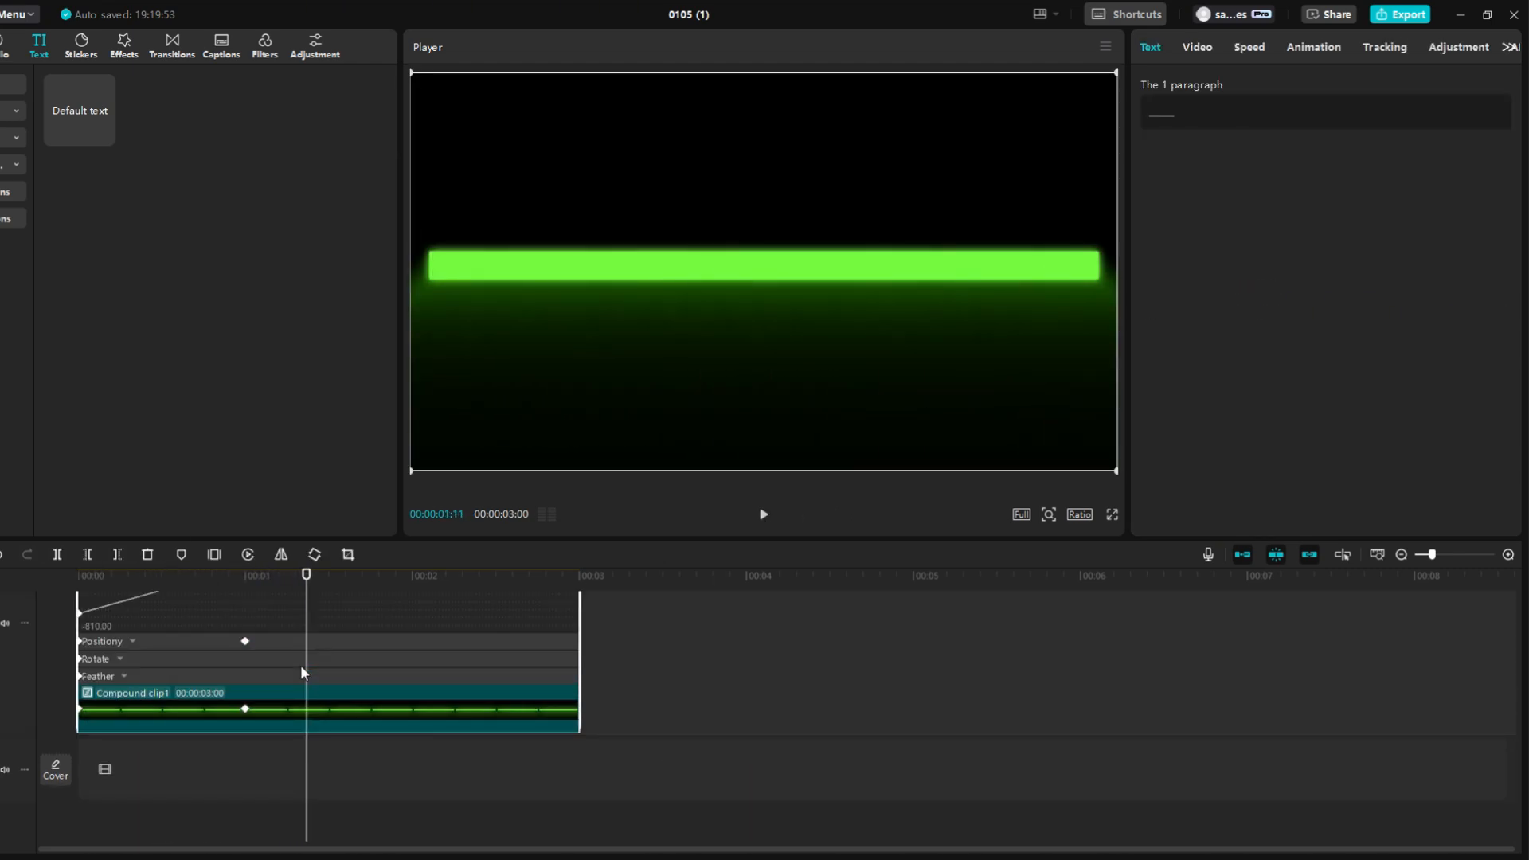
pyautogui.click(132, 618)
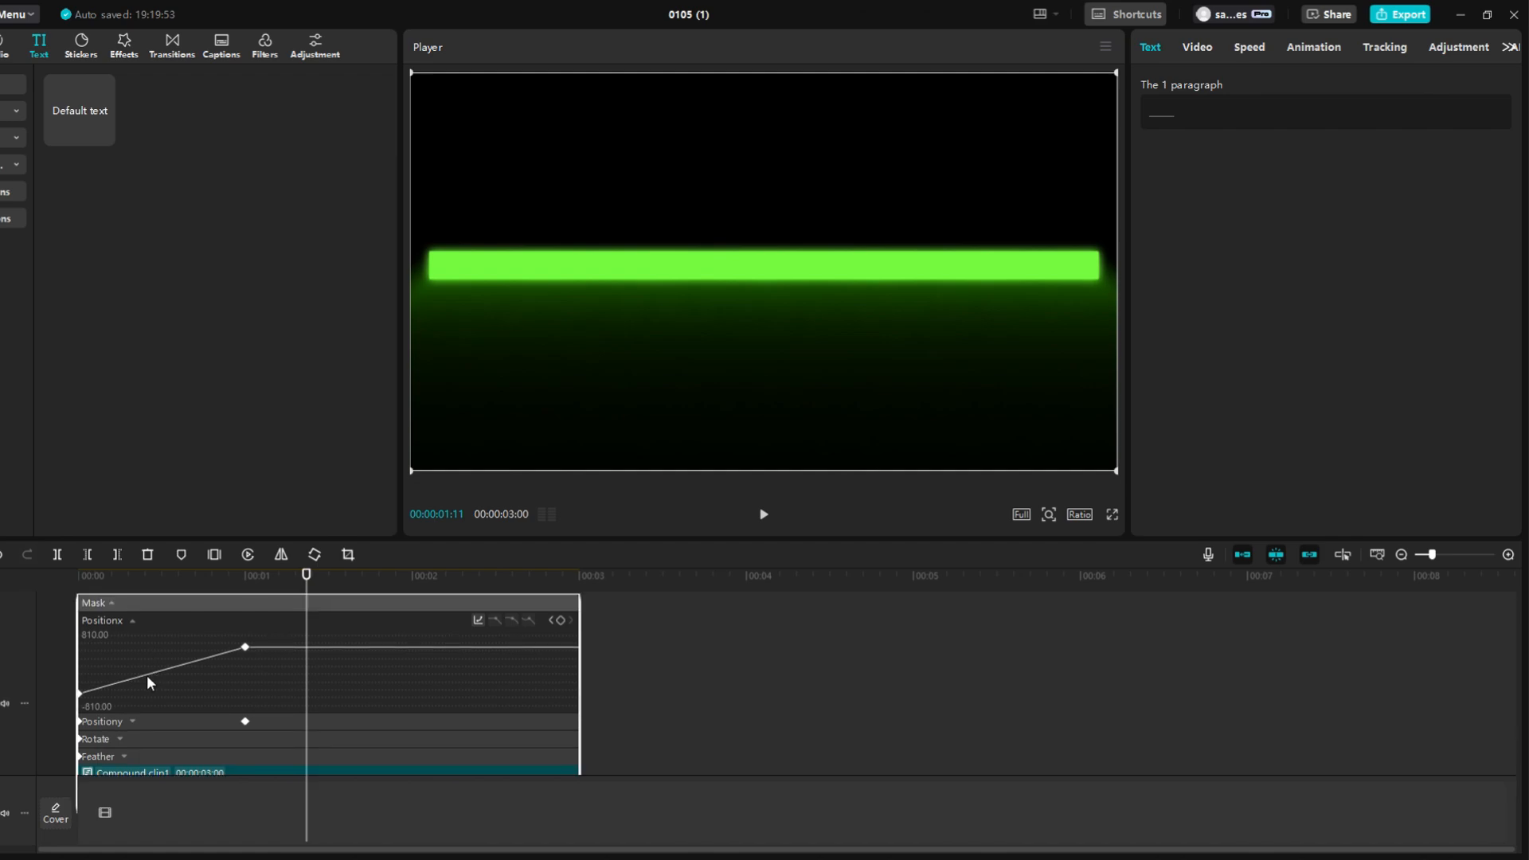
pyautogui.click(176, 664)
pyautogui.click(478, 620)
pyautogui.click(628, 719)
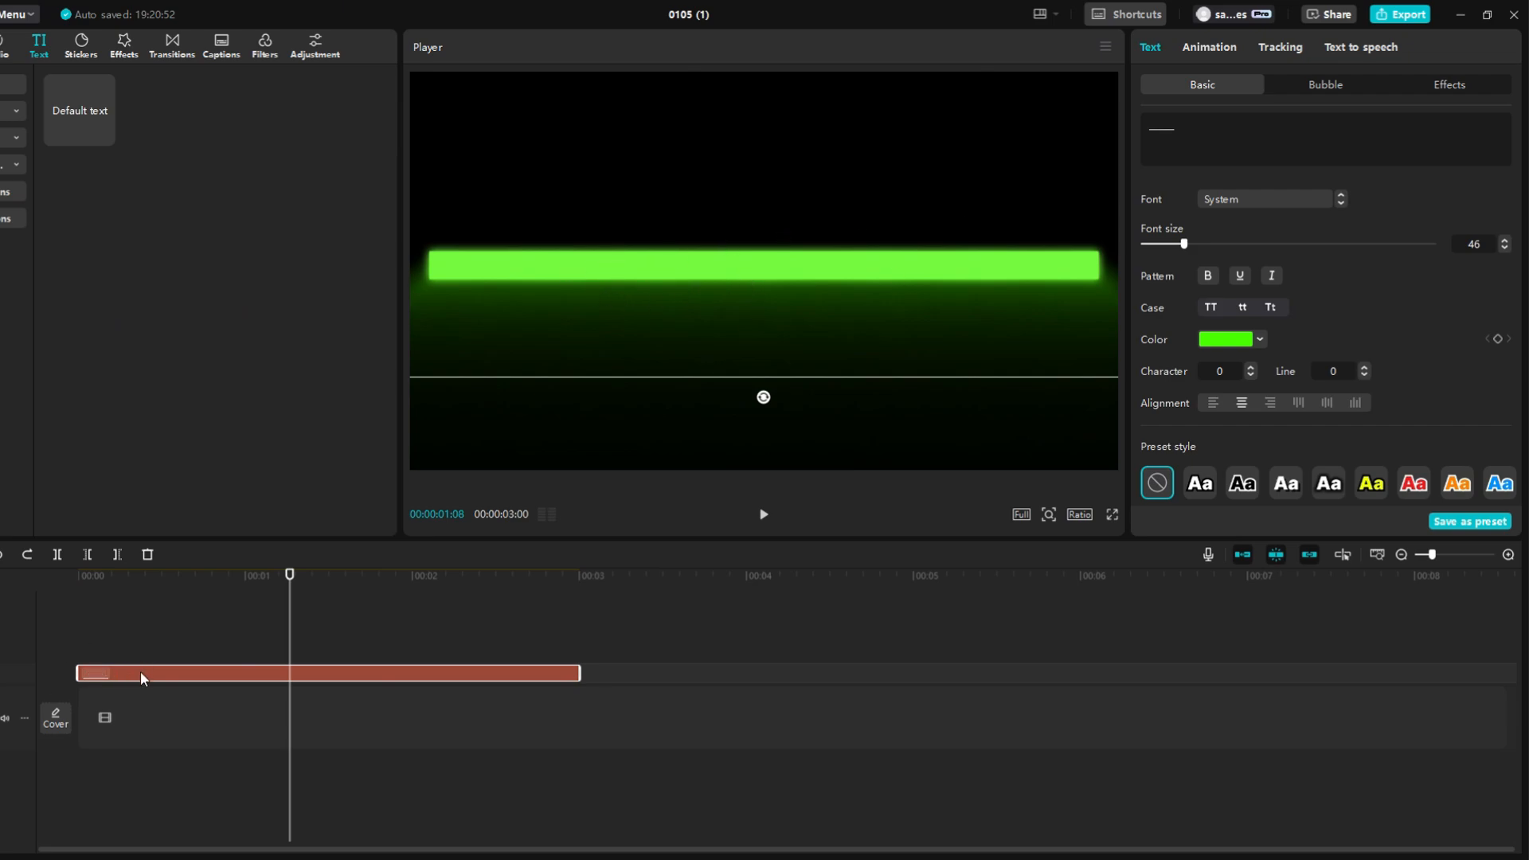
# Duplicate the green bar onto the track above and shorten the copy to two underscores, leaving the lower bar selected.
pyautogui.moveTo(140, 670); pyautogui.dragTo(142, 653)
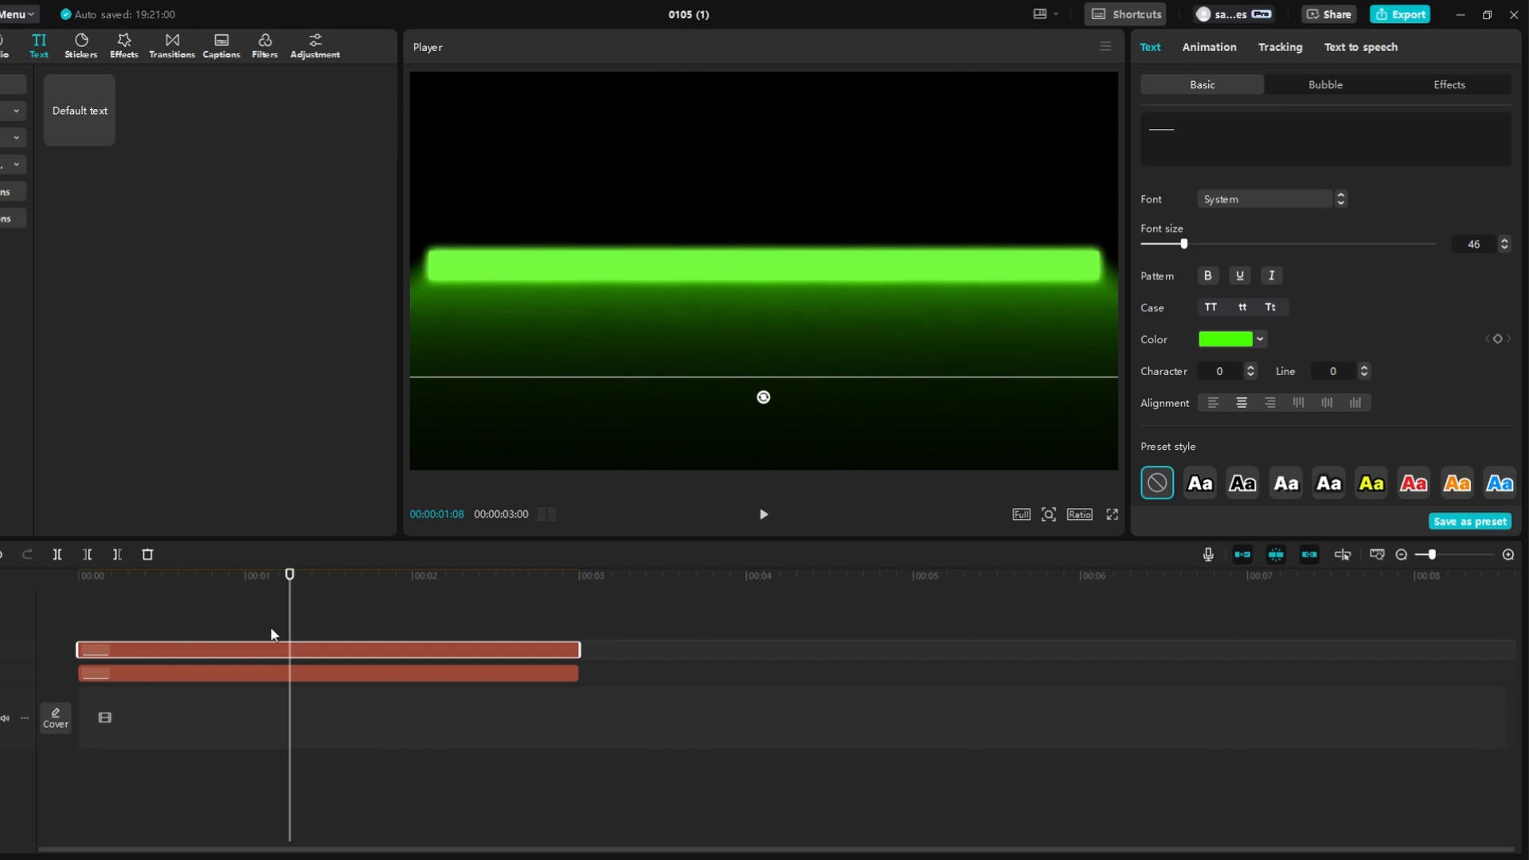
pyautogui.press('BackSpace')
pyautogui.press('BackSpace')
pyautogui.press('BackSpace')
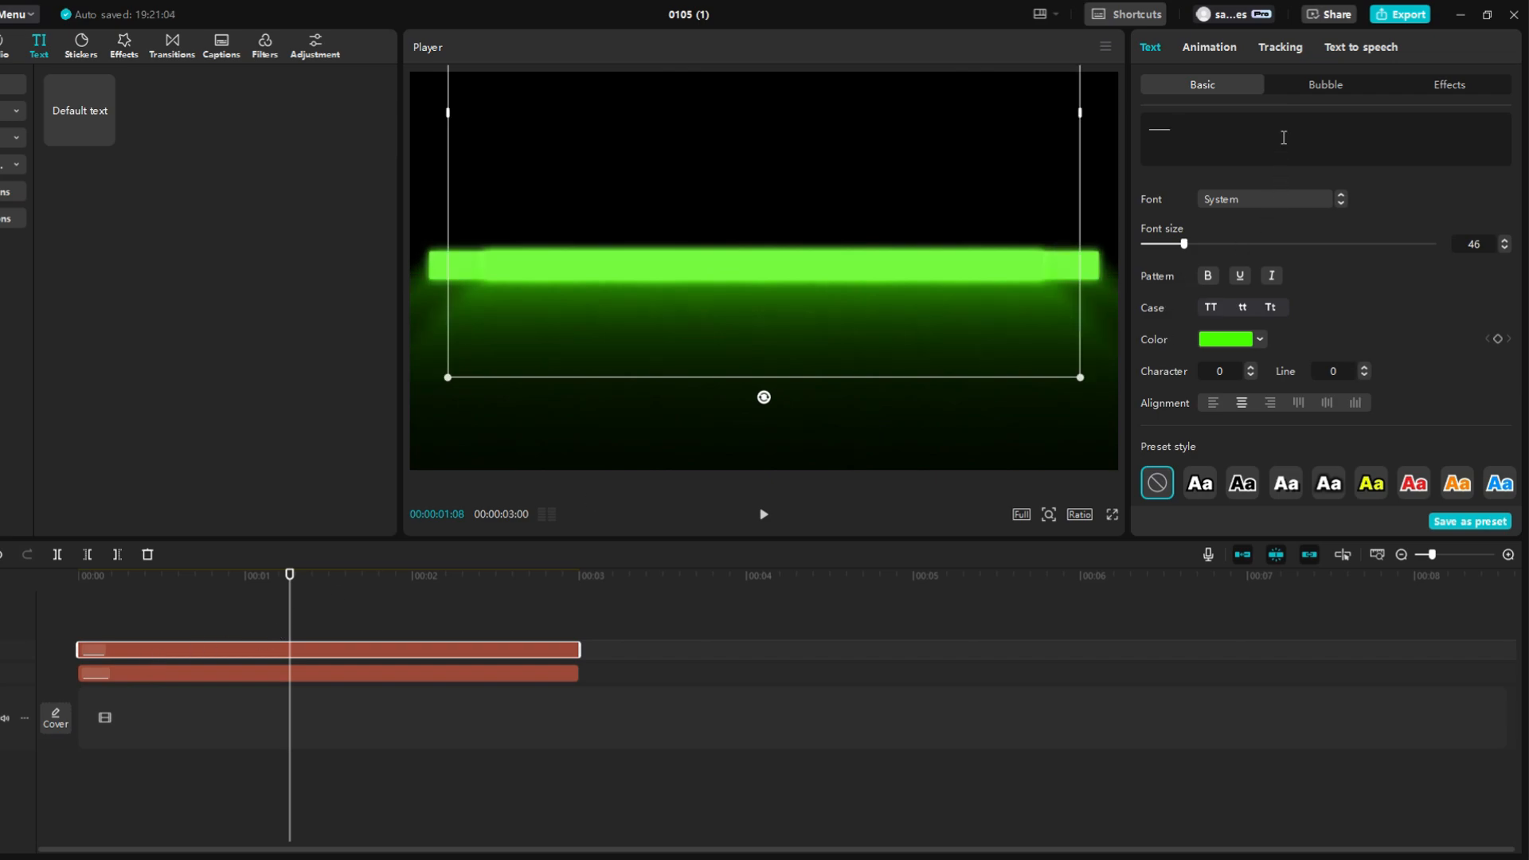
pyautogui.click(362, 677)
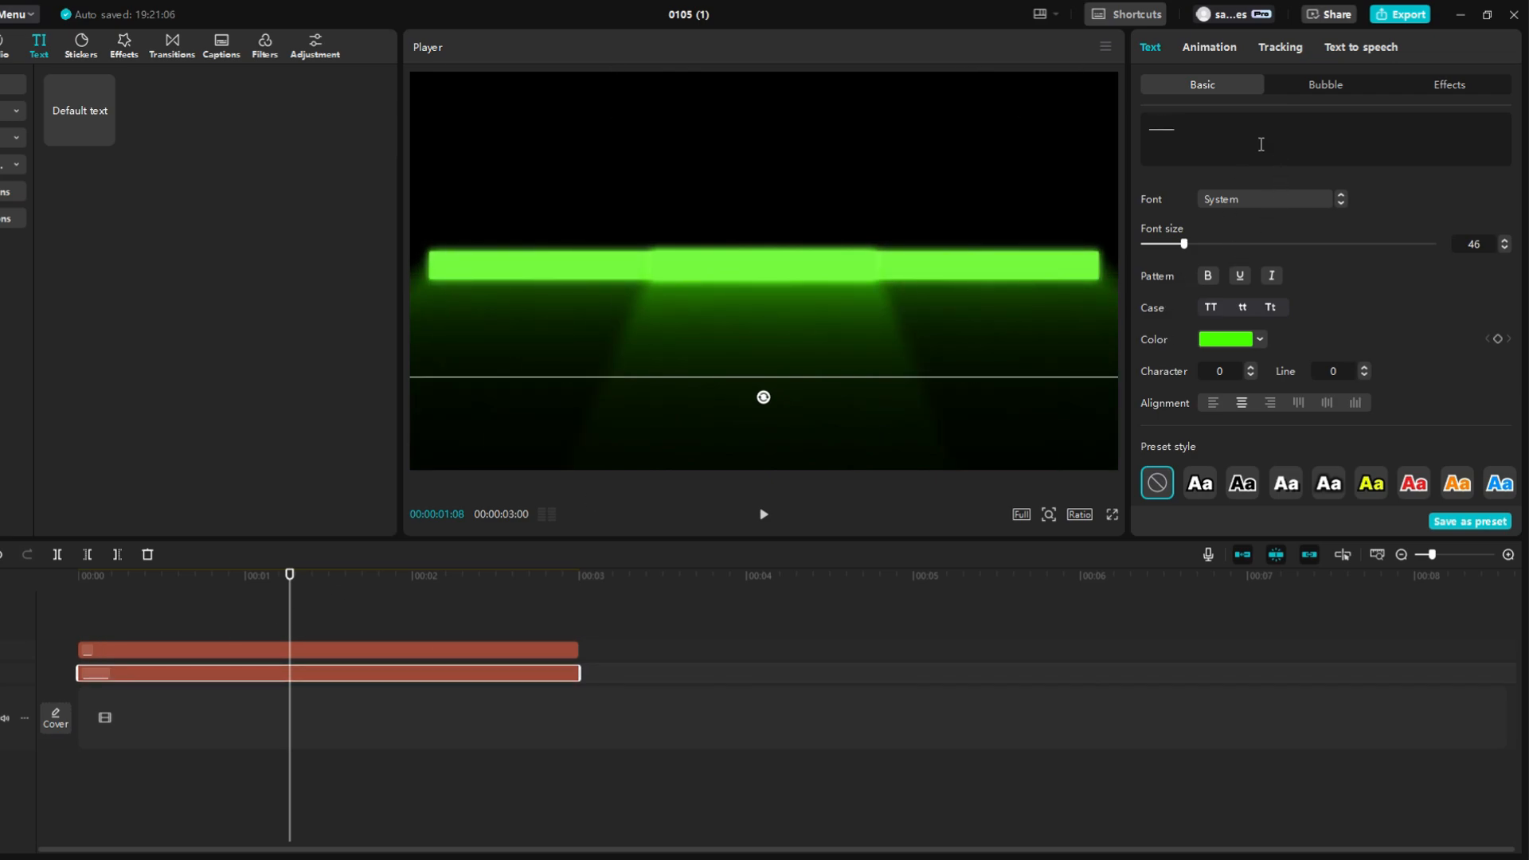
# Shorten the lower green bar by two underscores and move the upper two-underscore bar to about X -1139, over the long bar's left part.
pyautogui.click(1272, 123)
pyautogui.press('BackSpace')
pyautogui.press('BackSpace')
pyautogui.click(294, 653)
pyautogui.moveTo(751, 276); pyautogui.dragTo(543, 283)
pyautogui.scroll(-5, 1321, 318)
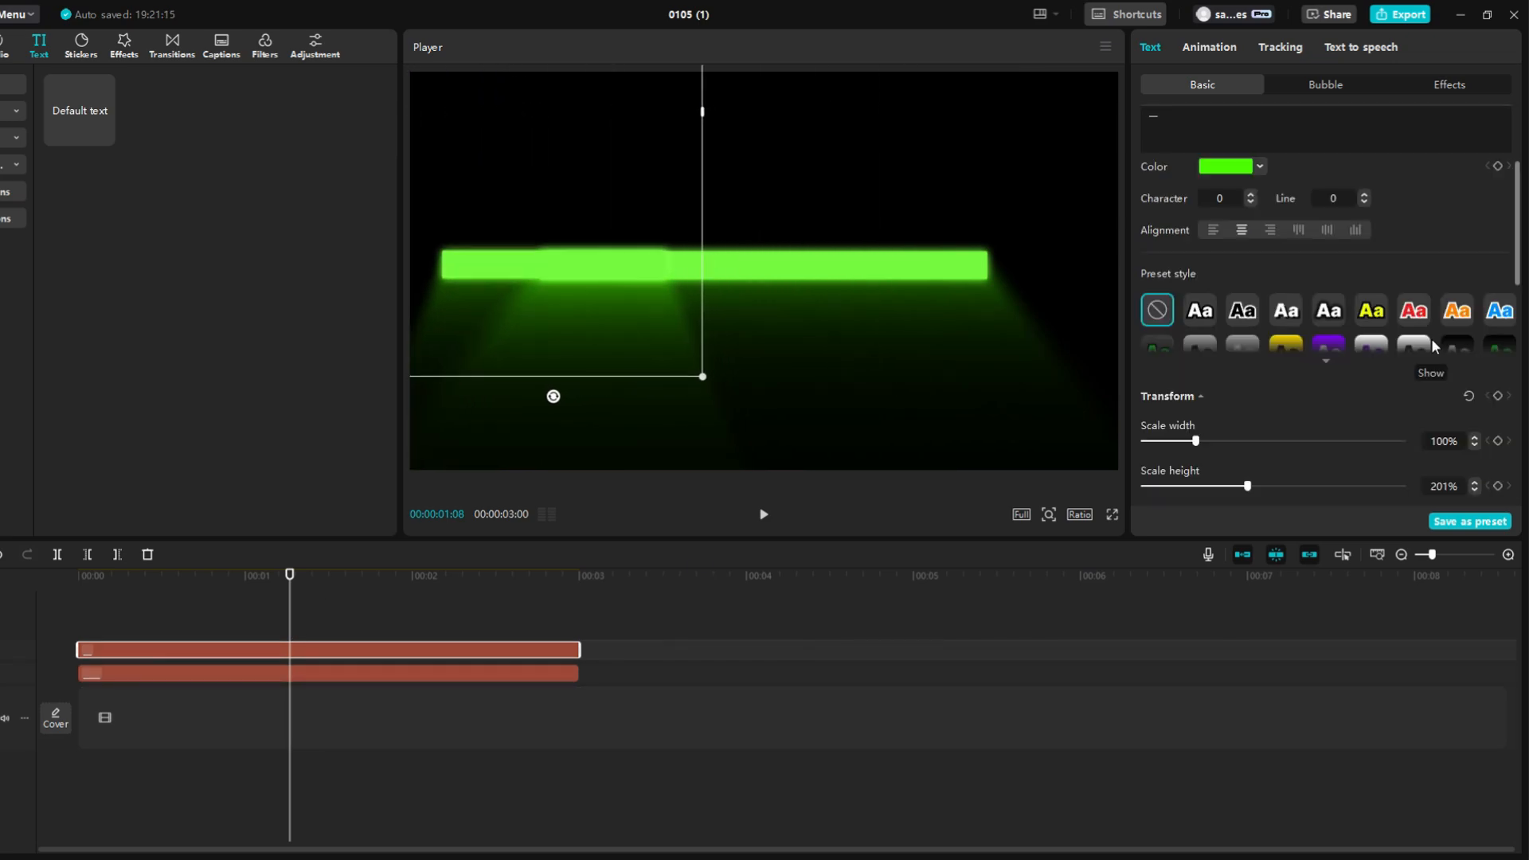
pyautogui.click(1346, 353)
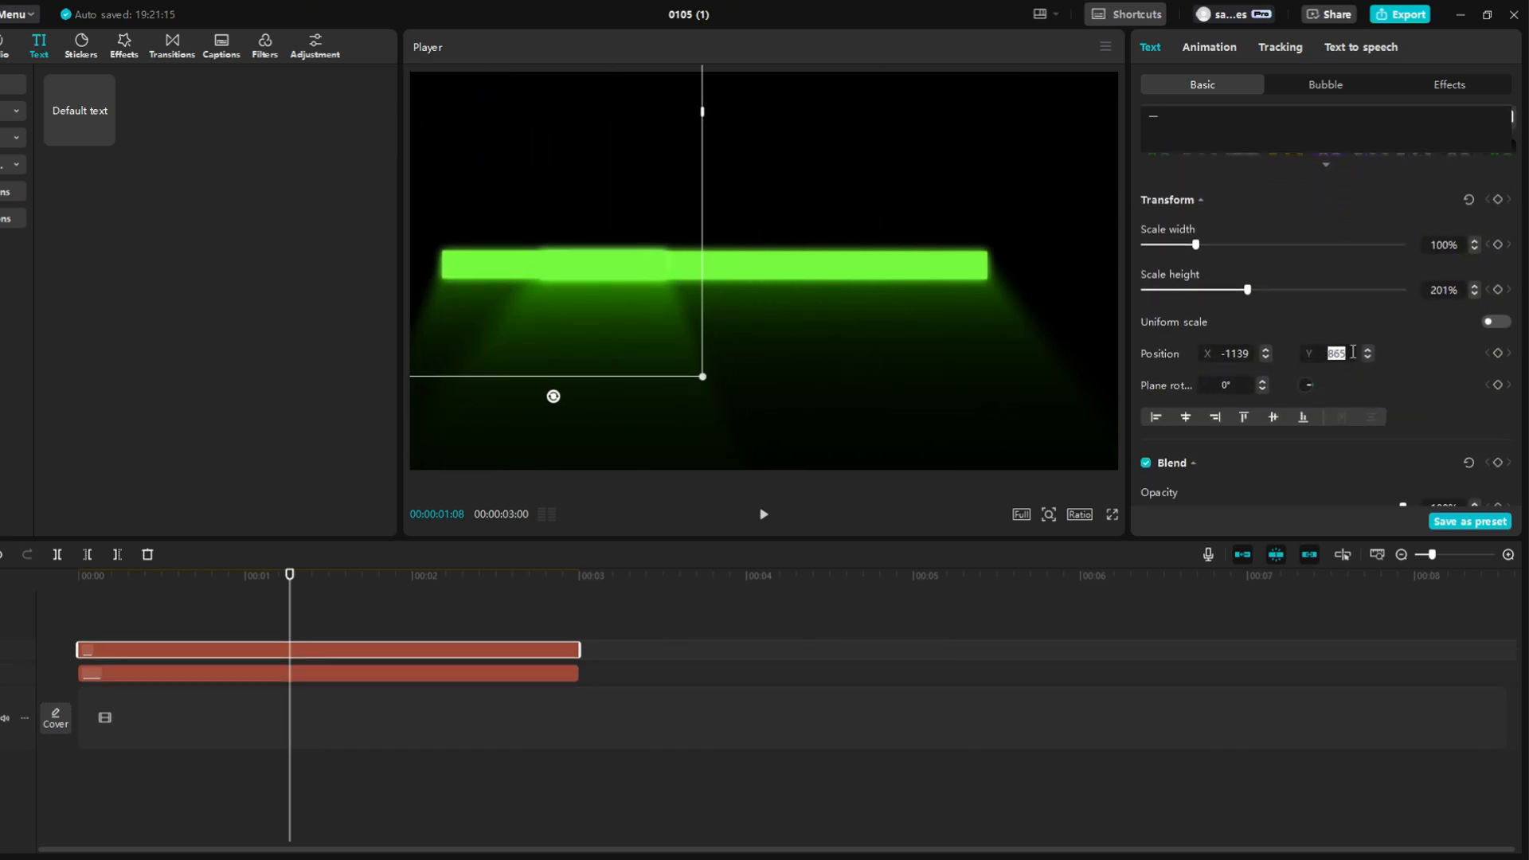
# Move the longer green bar right to about X 611, Y 865 and set its glow X-offset to 50°.
pyautogui.click(488, 674)
pyautogui.moveTo(727, 279); pyautogui.dragTo(854, 257)
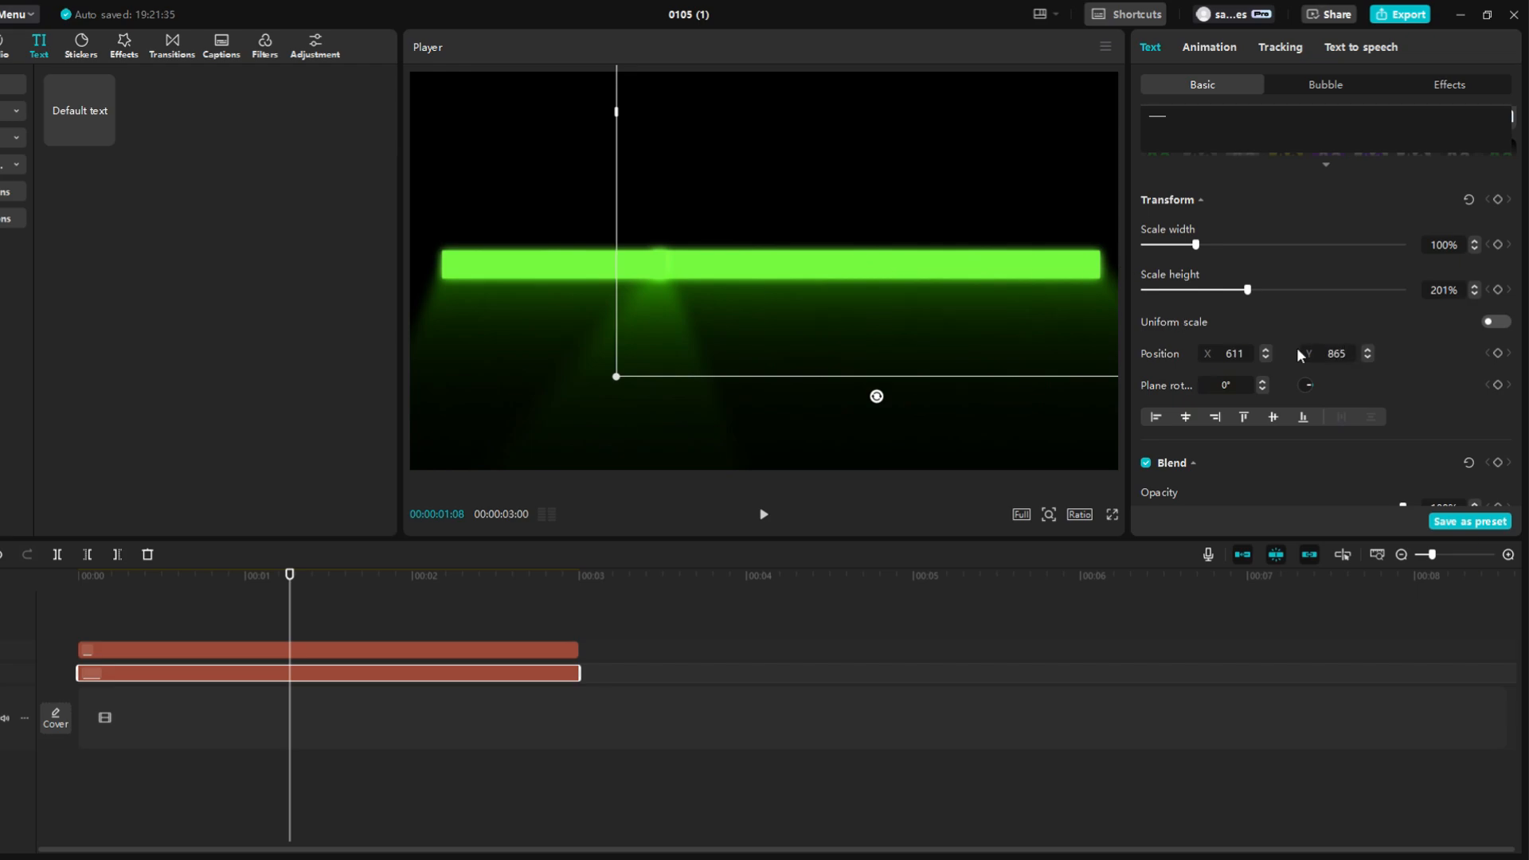
pyautogui.click(478, 367)
pyautogui.click(778, 281)
pyautogui.click(553, 275)
pyautogui.click(740, 265)
pyautogui.scroll(-6, 1296, 227)
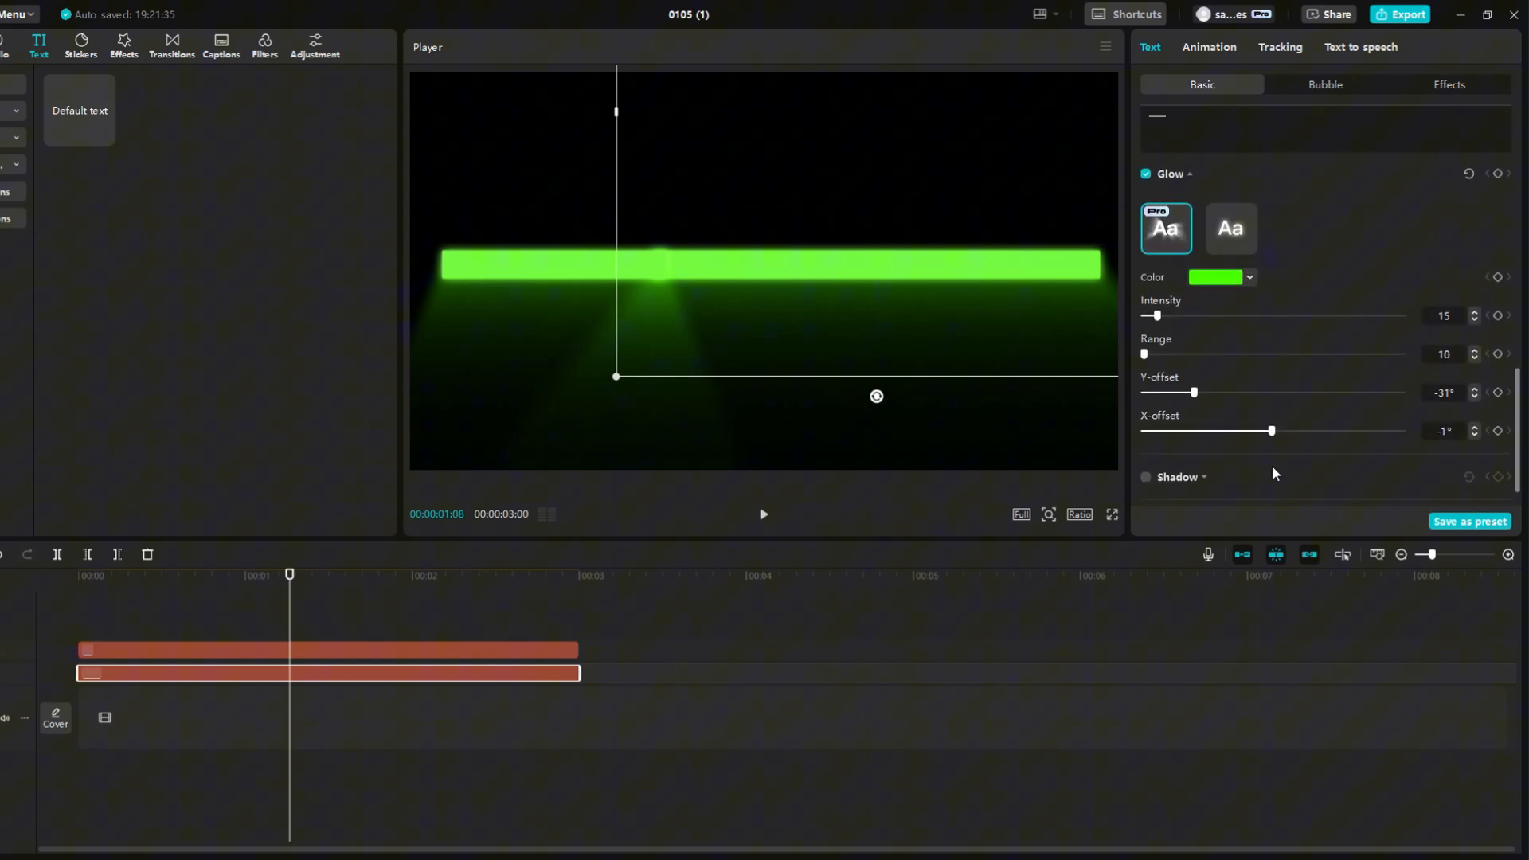
pyautogui.moveTo(1268, 431); pyautogui.dragTo(1395, 421)
pyautogui.scroll(-1, 1414, 399)
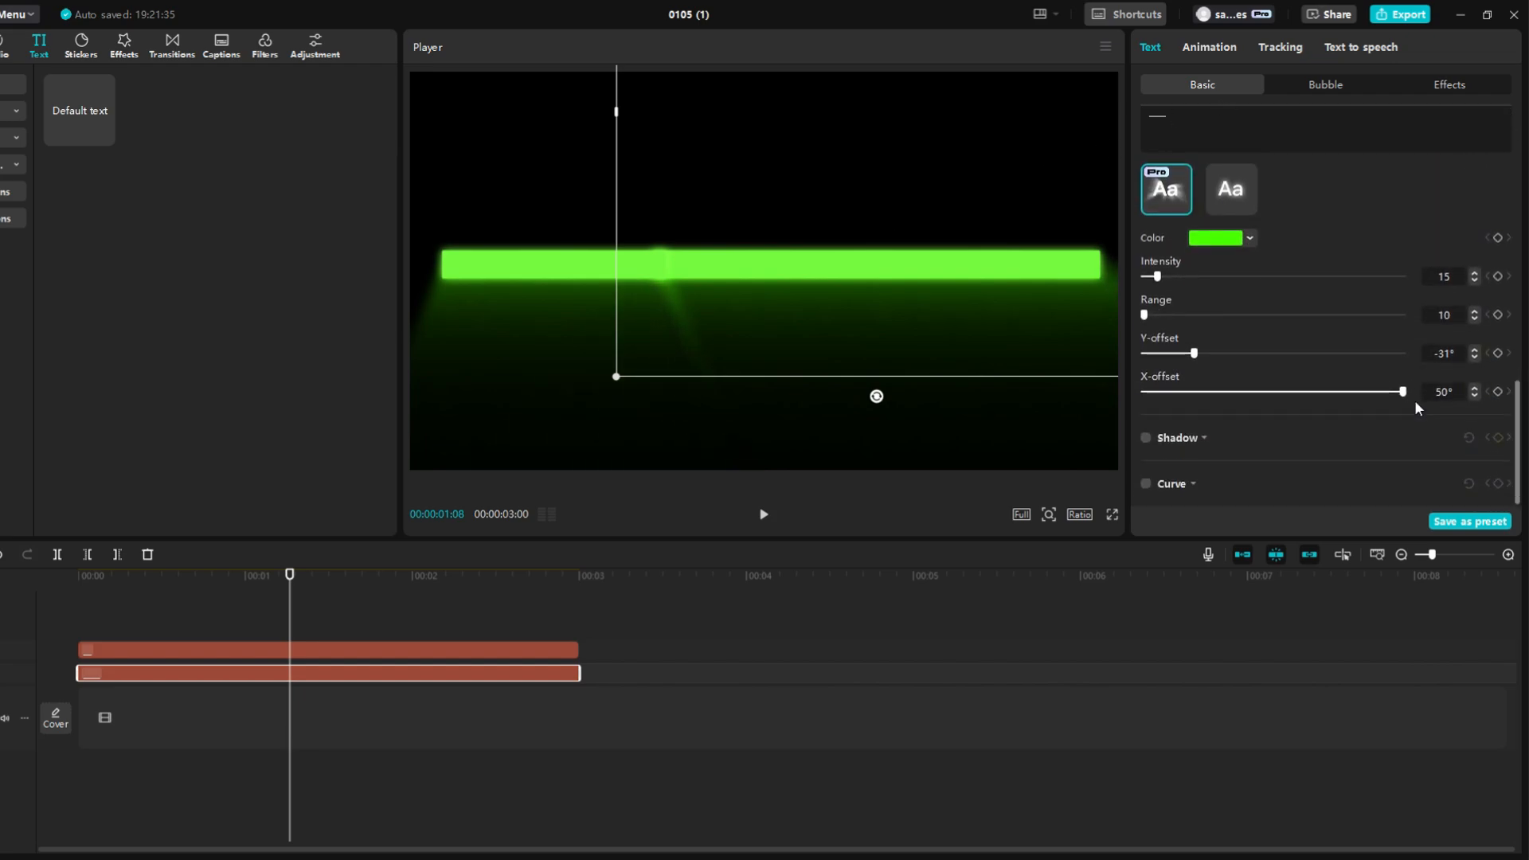
# Change the short bar's glow colour to red and its text colour to FF0000.
pyautogui.click(375, 649)
pyautogui.click(1254, 237)
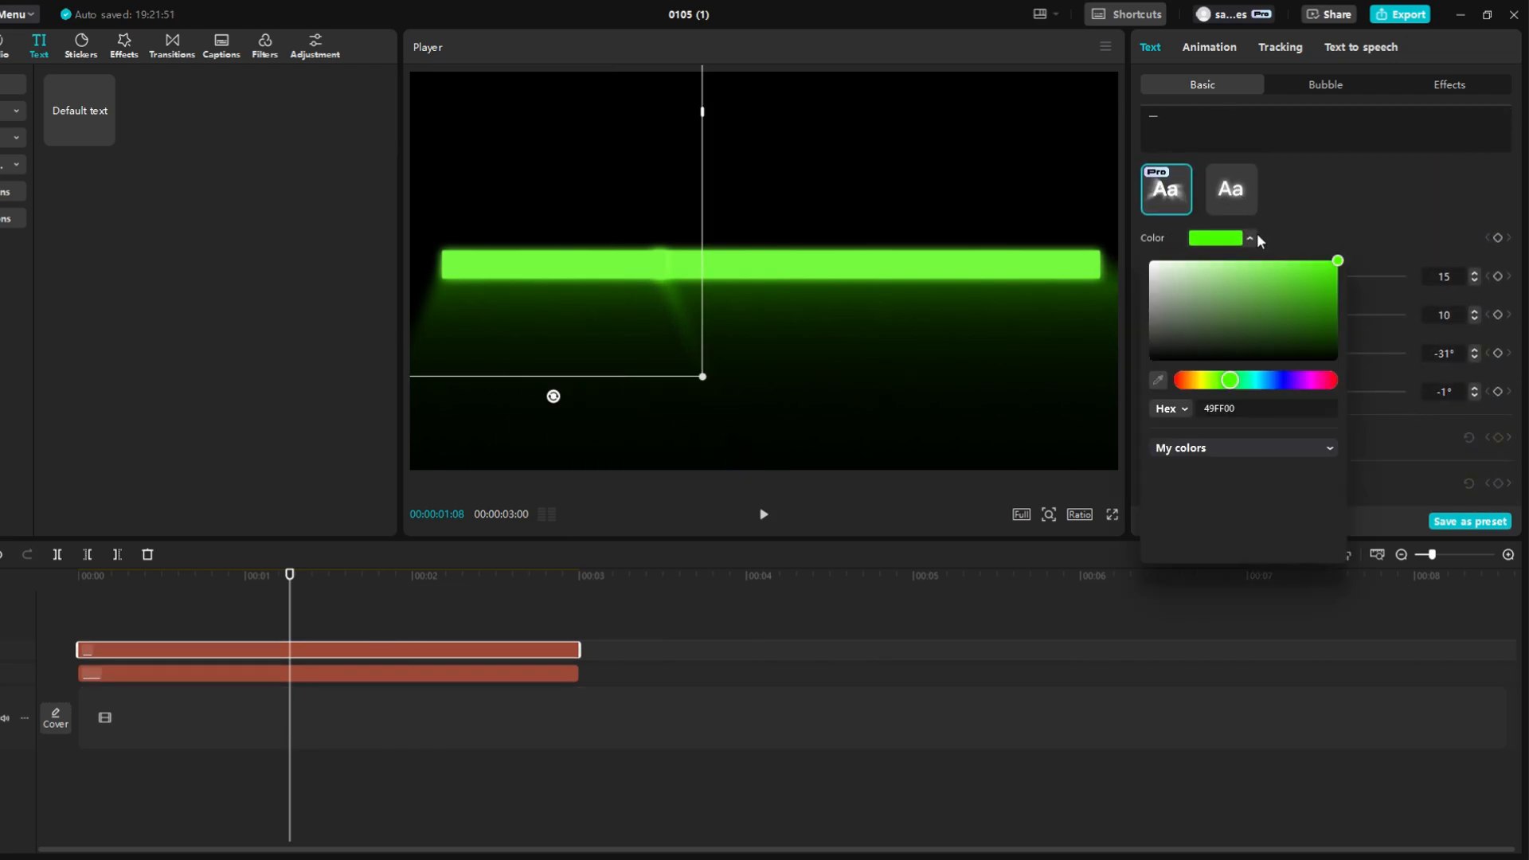
pyautogui.click(1175, 380)
pyautogui.click(1365, 202)
pyautogui.scroll(5, 1245, 264)
pyautogui.scroll(4, 1245, 265)
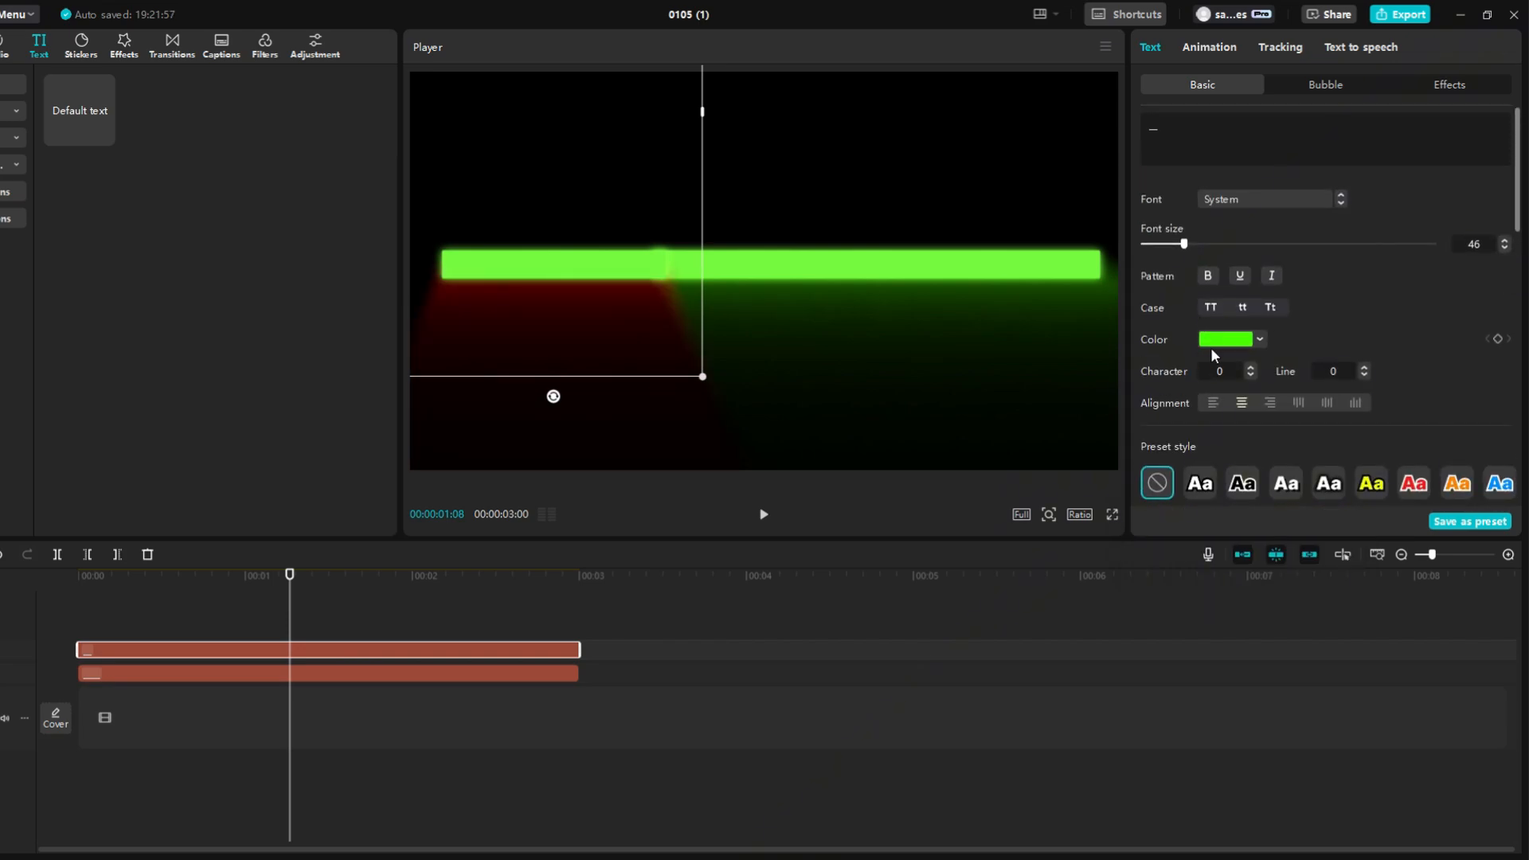
pyautogui.click(1214, 343)
pyautogui.moveTo(1239, 488); pyautogui.dragTo(1185, 483)
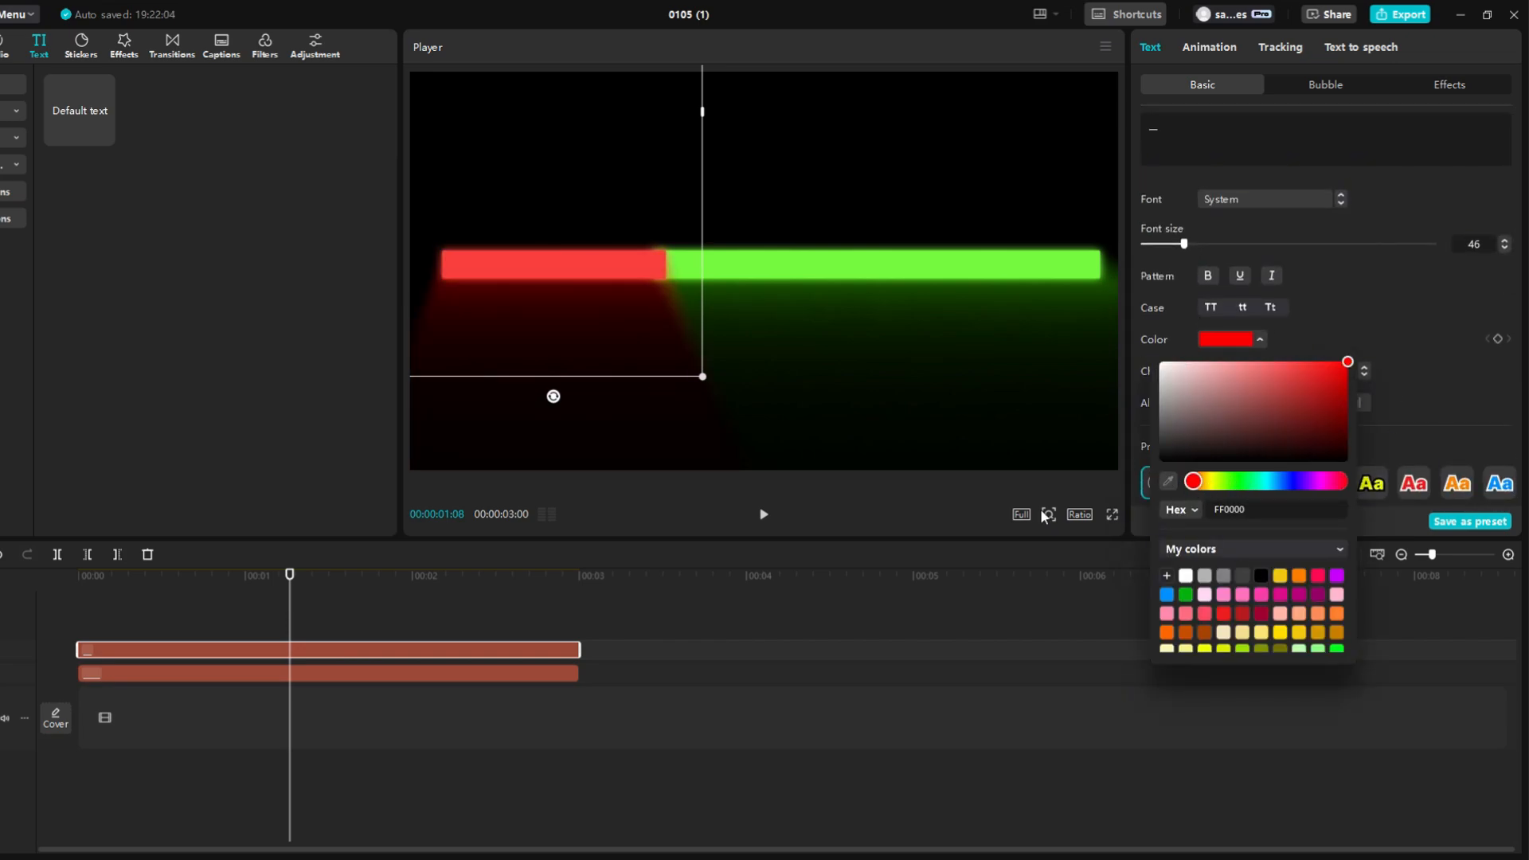
# Combine the red and green bars into a compound clip and give it a Split mask.
pyautogui.click(300, 695)
pyautogui.moveTo(199, 711); pyautogui.dragTo(298, 625)
pyautogui.rightClick(344, 651)
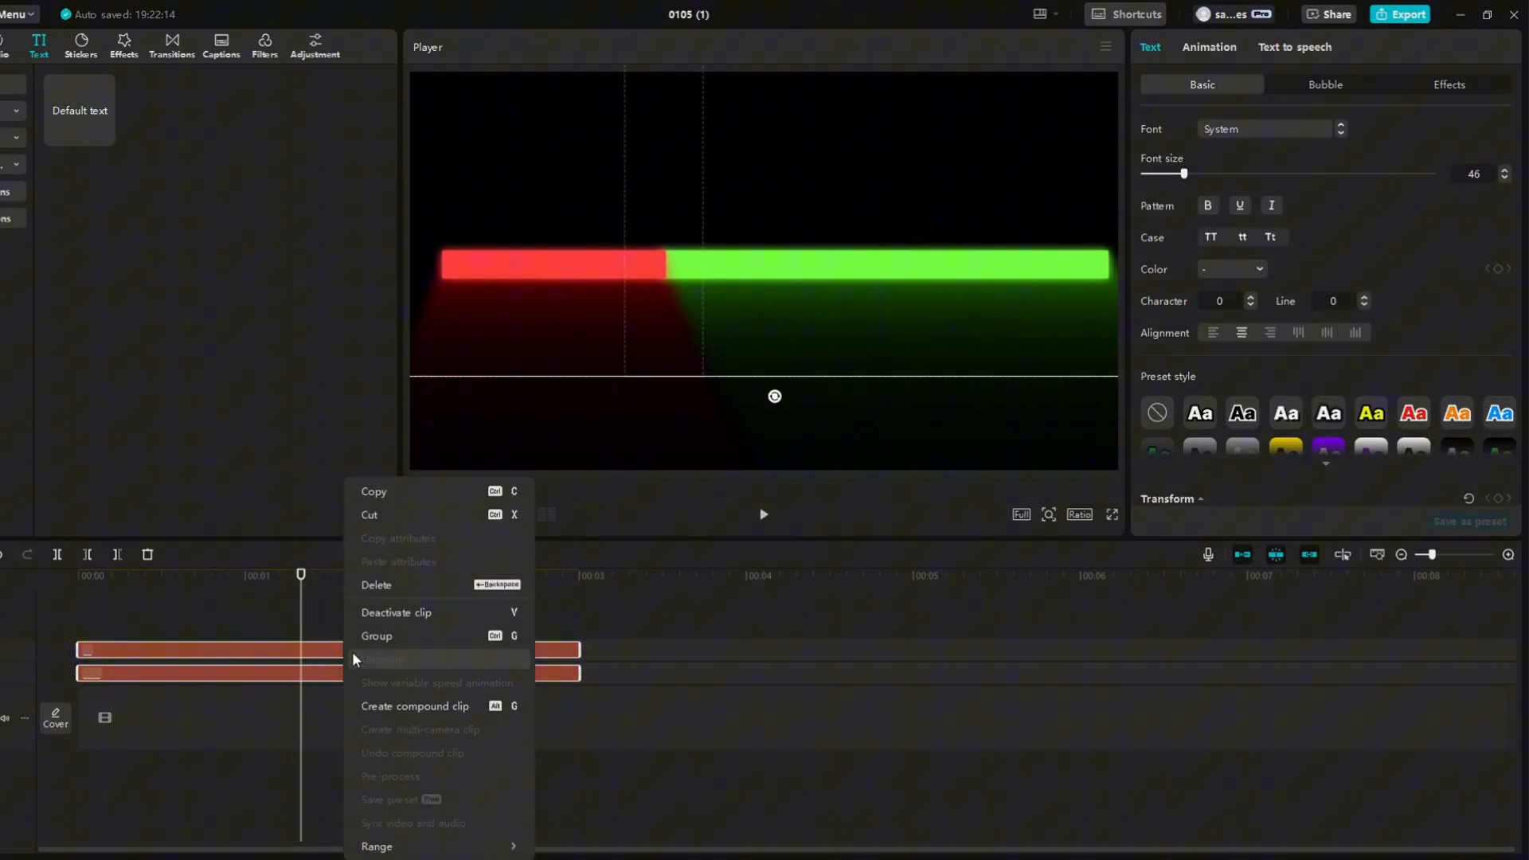
pyautogui.click(409, 704)
pyautogui.click(1211, 46)
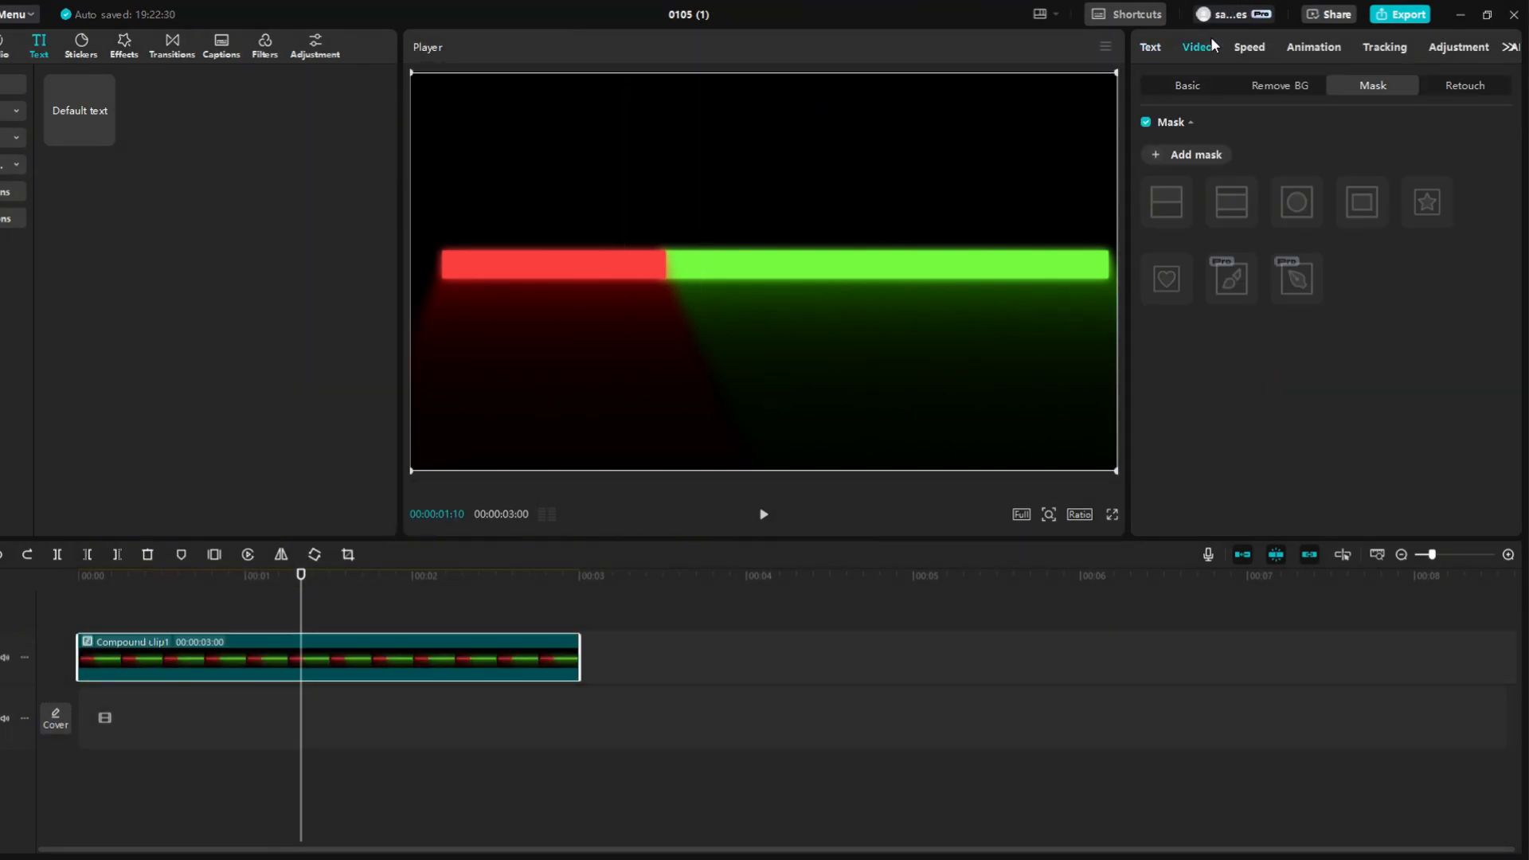
pyautogui.click(1195, 156)
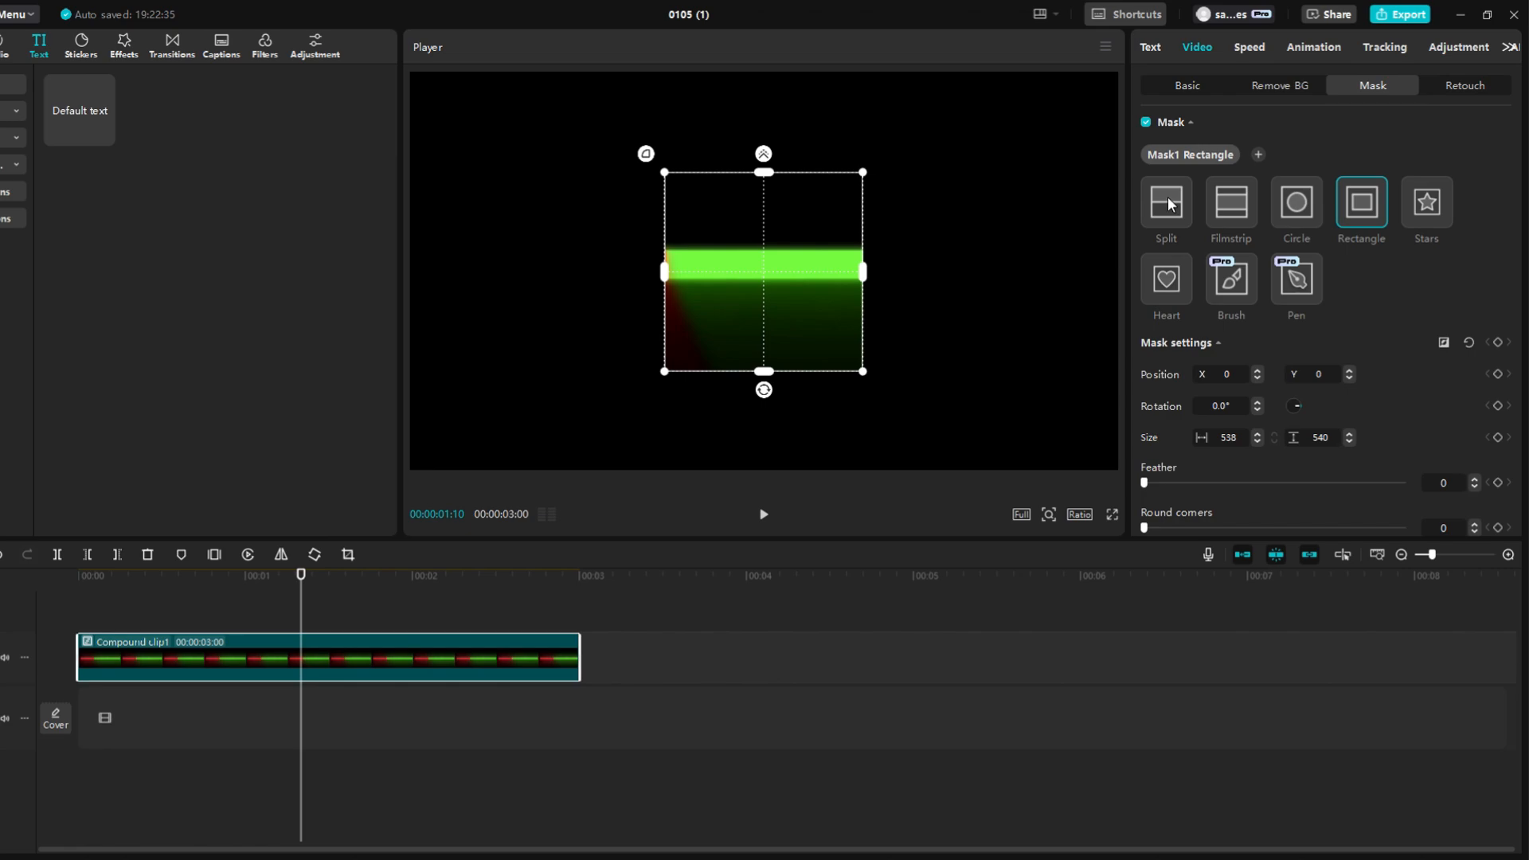
pyautogui.click(1169, 204)
# Rotate the Split mask to -90°, move it to X -960 and keyframe the mask settings at 0 seconds.
pyautogui.moveTo(762, 290); pyautogui.dragTo(834, 286)
pyautogui.moveTo(748, 317); pyautogui.dragTo(410, 318)
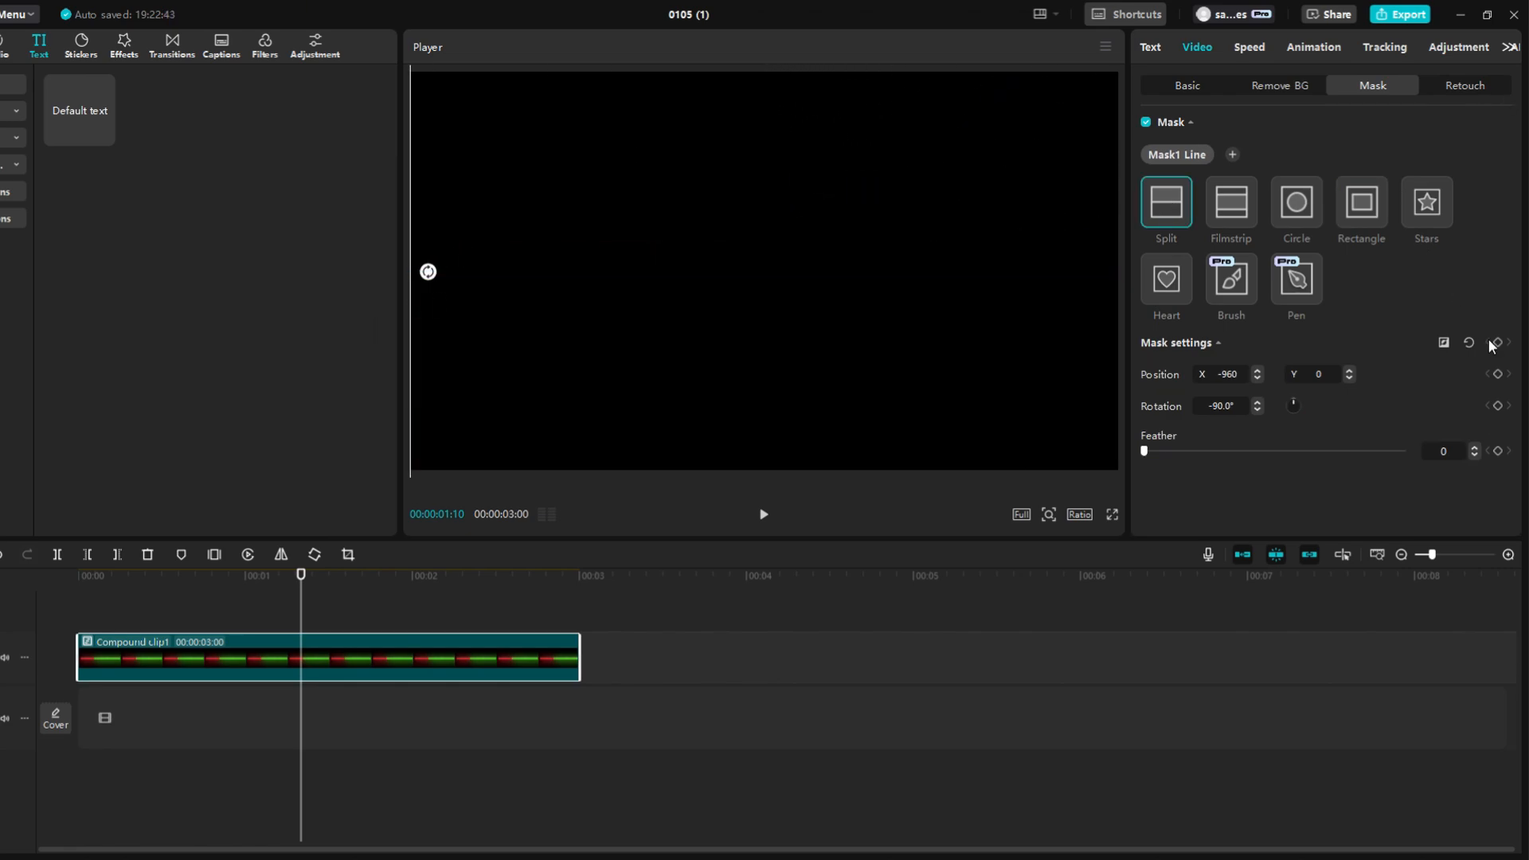
pyautogui.press('Home')
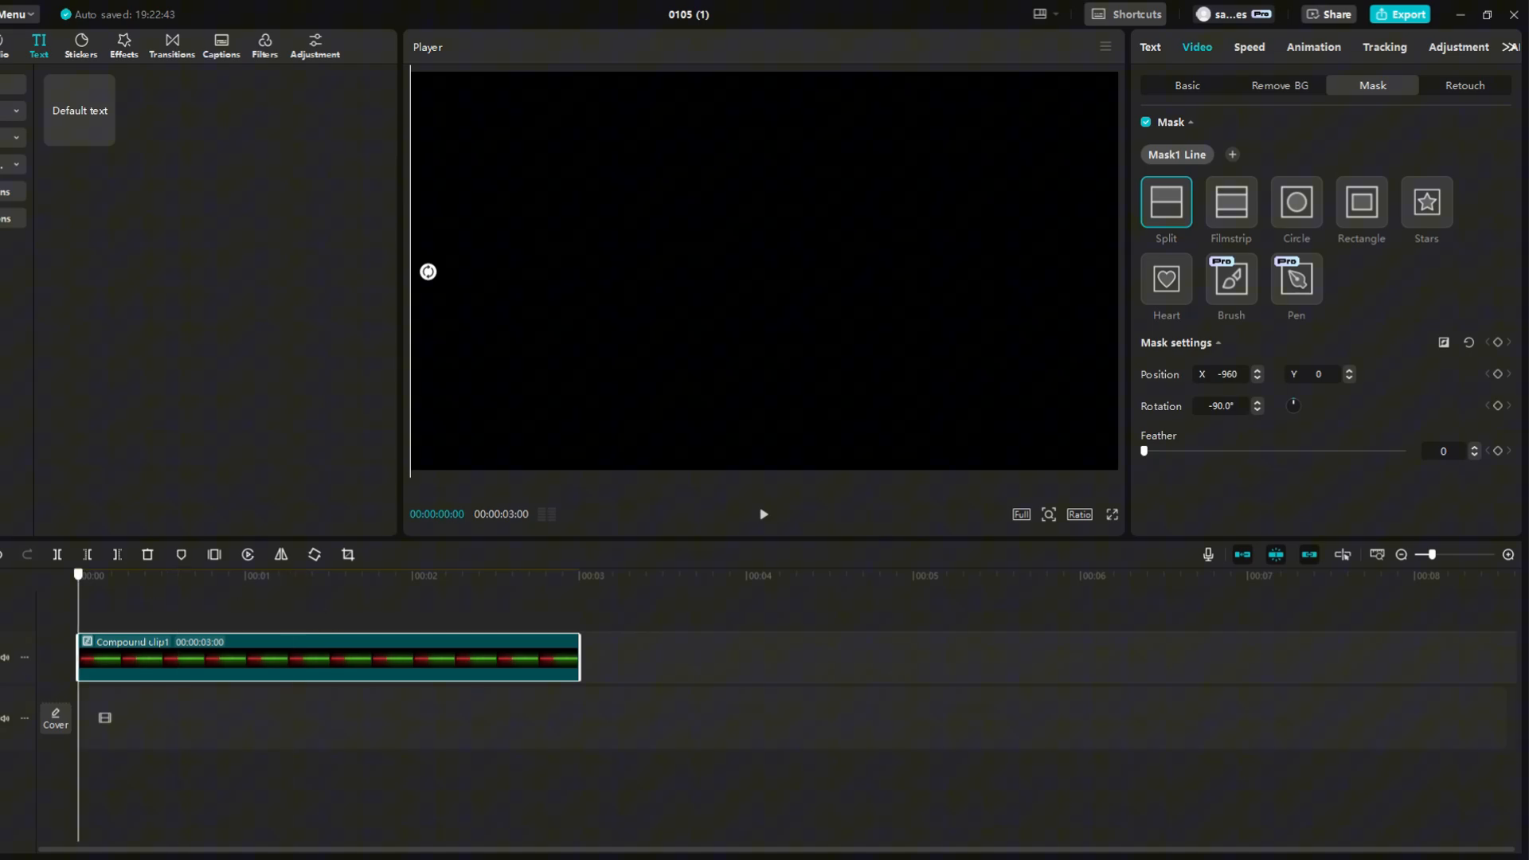
pyautogui.click(1497, 343)
# Keyframe the mask at X -271 at 00:23, hold it there until 01:09, and move it to X 960 at 01:25.
pyautogui.click(206, 604)
pyautogui.moveTo(409, 366); pyautogui.dragTo(664, 390)
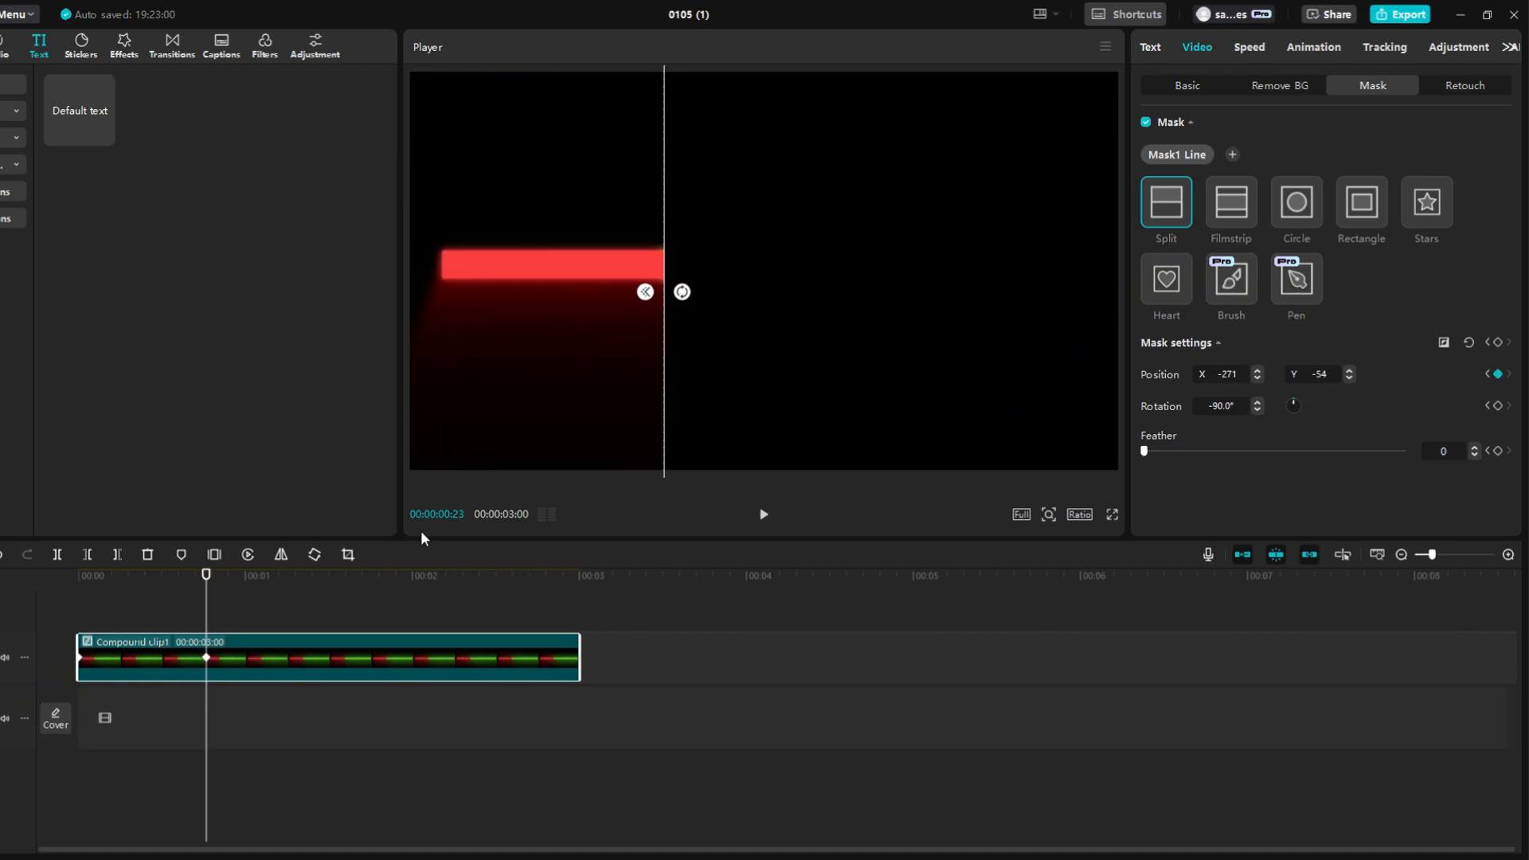
pyautogui.moveTo(203, 627); pyautogui.dragTo(295, 627)
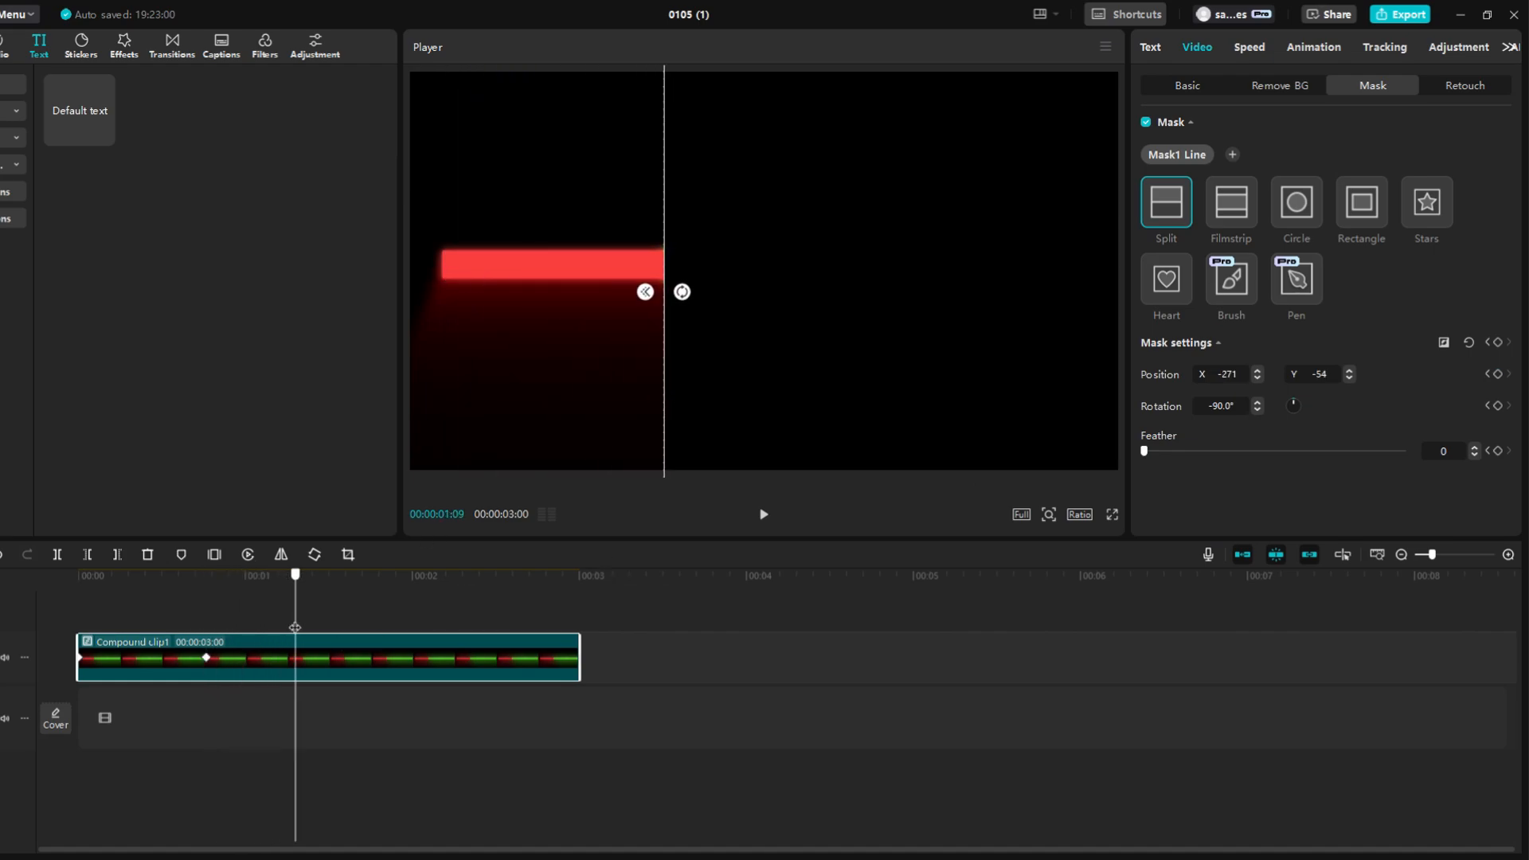
pyautogui.click(1498, 342)
pyautogui.moveTo(297, 608); pyautogui.dragTo(384, 622)
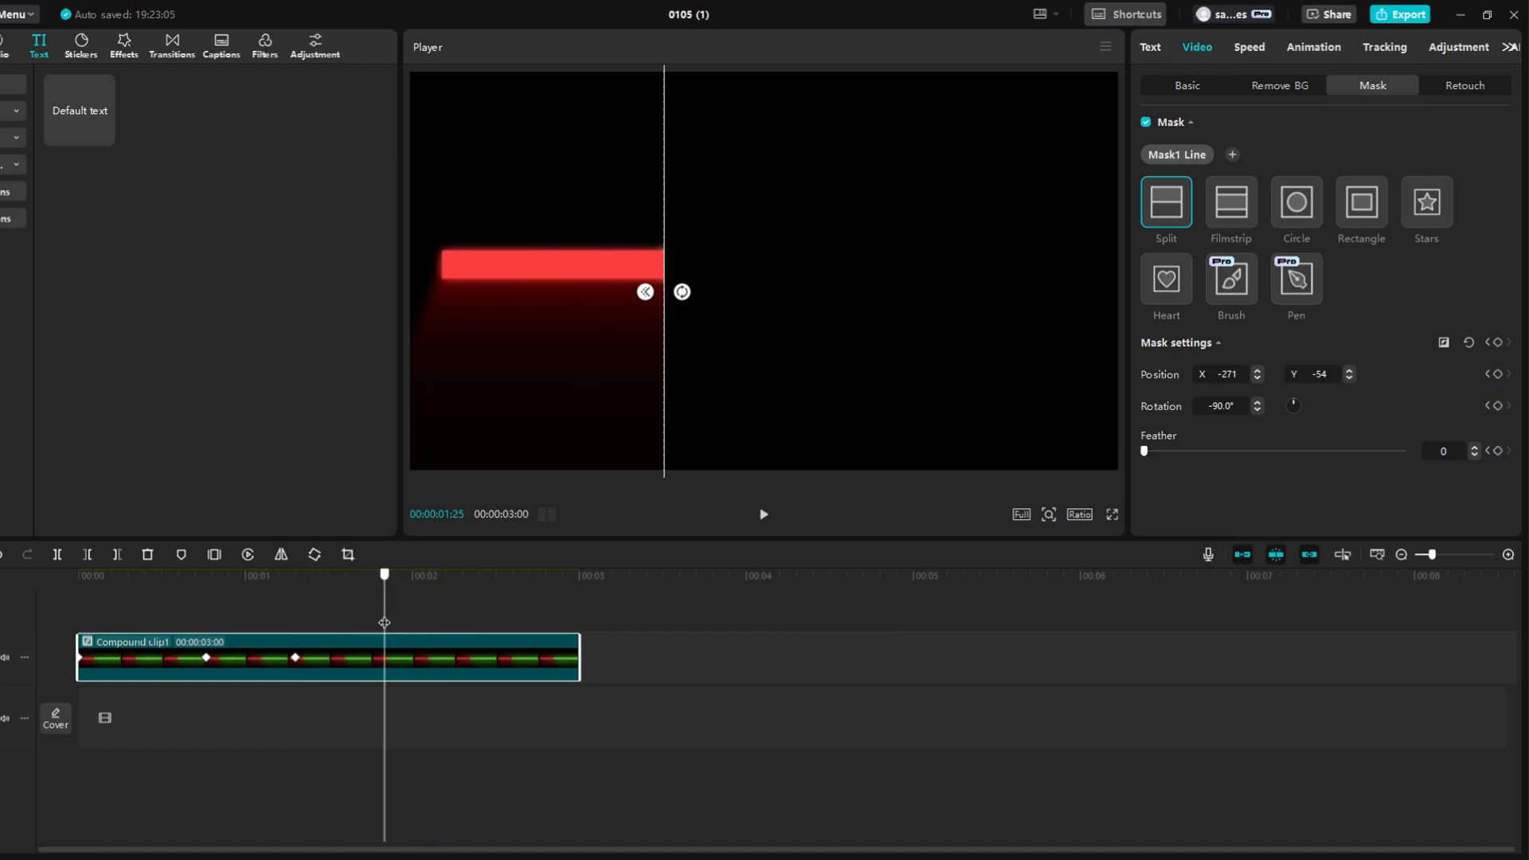
pyautogui.moveTo(667, 344); pyautogui.dragTo(1198, 344)
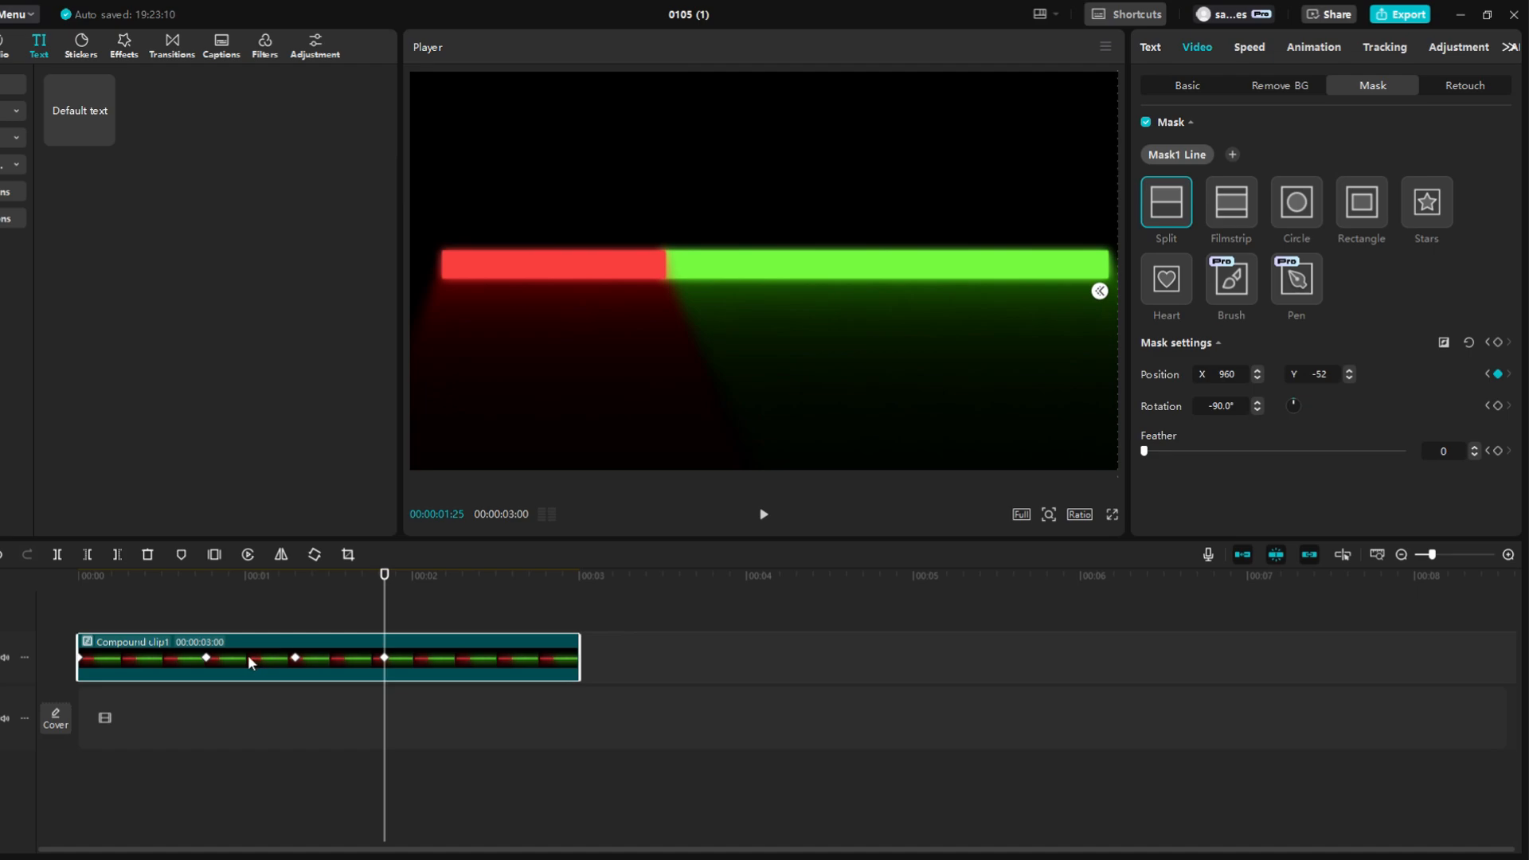
# Apply the Ease preset curve to the hold and final segments of the mask's Position X graph and preview the reveal.
pyautogui.hotkey('alt', 'k')
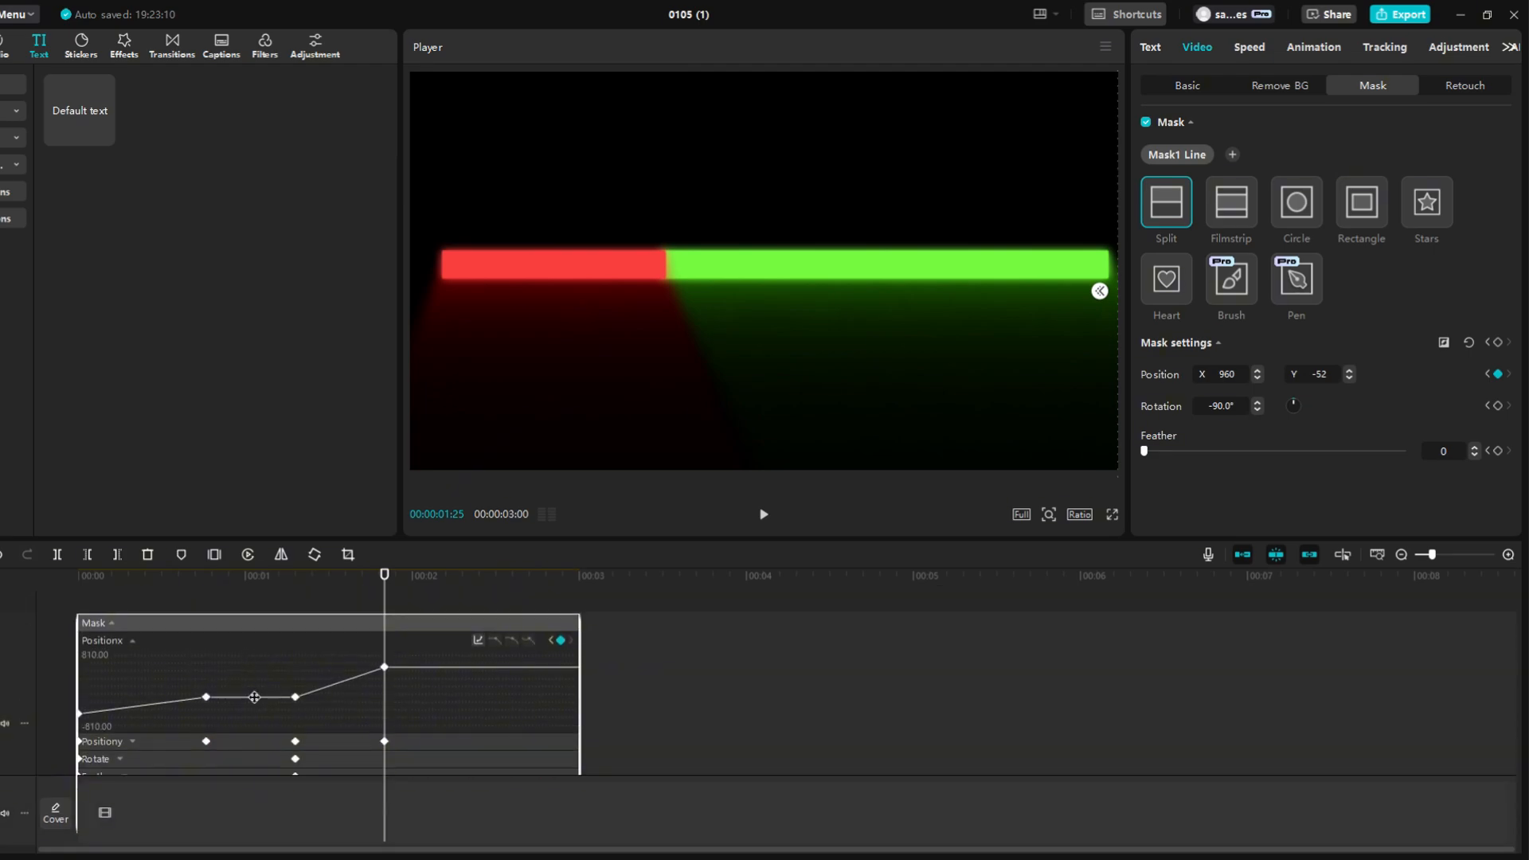
pyautogui.click(254, 697)
pyautogui.click(474, 641)
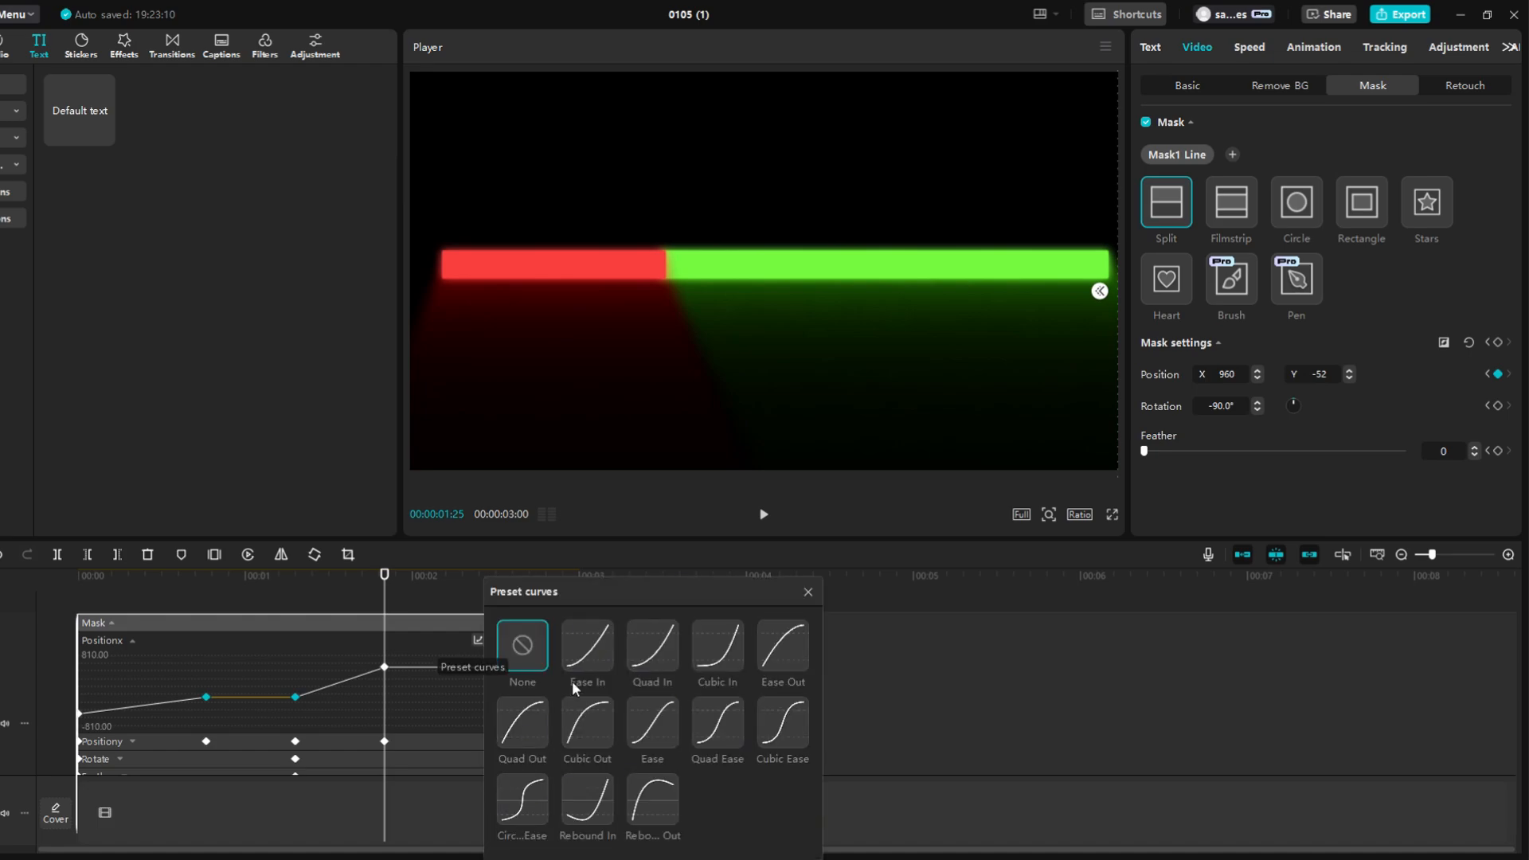
pyautogui.click(660, 722)
pyautogui.click(366, 674)
pyautogui.click(365, 674)
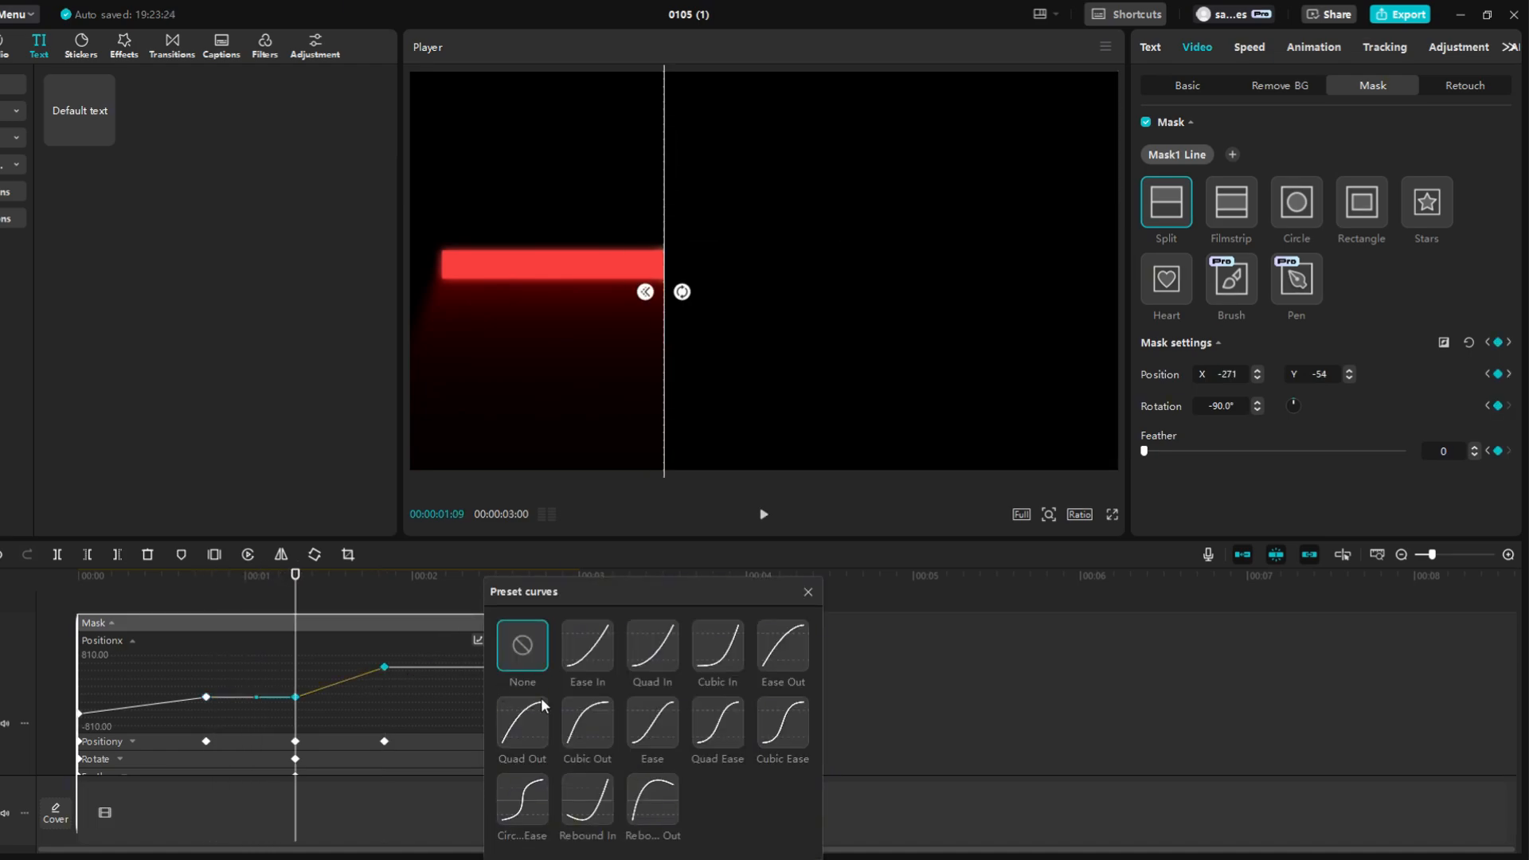
pyautogui.click(672, 730)
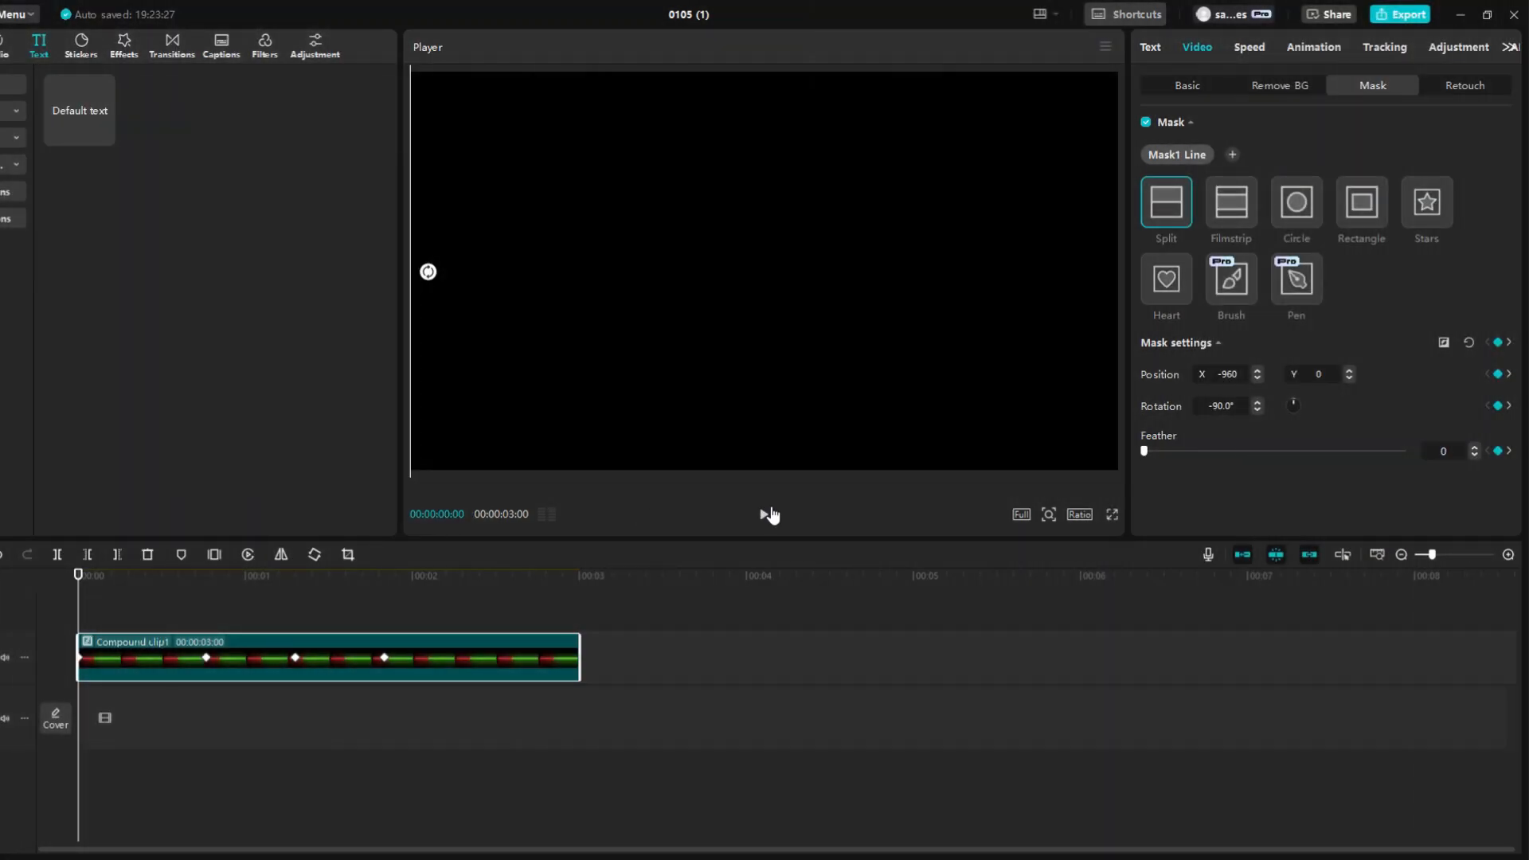
pyautogui.click(766, 516)
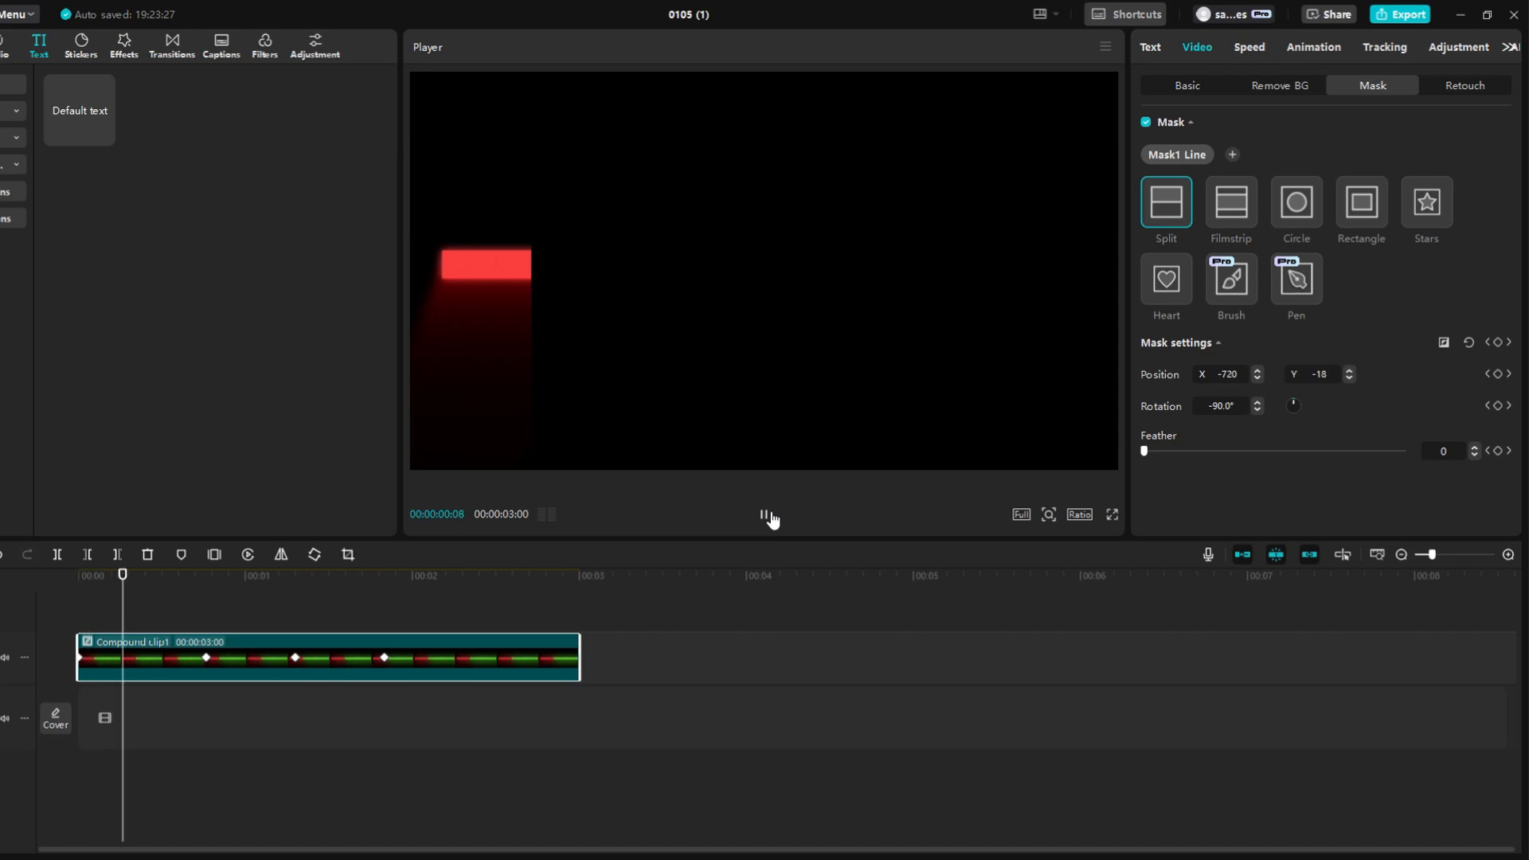
pyautogui.click(769, 518)
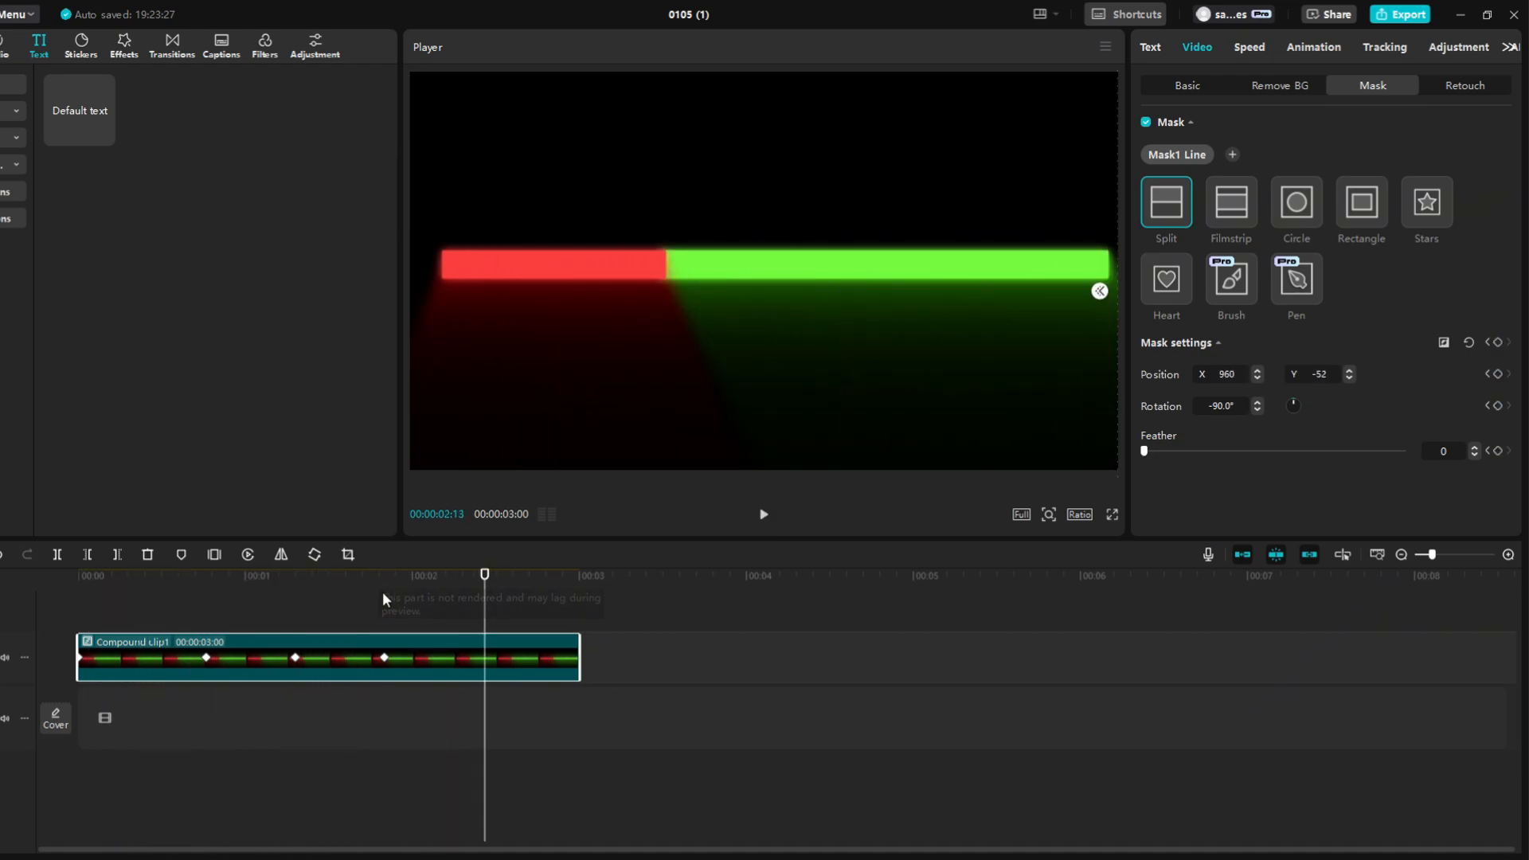
# Add a default text at 00:07 reading "Good" and give it the green preset style with a black outline.
pyautogui.moveTo(382, 590); pyautogui.dragTo(117, 576)
pyautogui.click(105, 137)
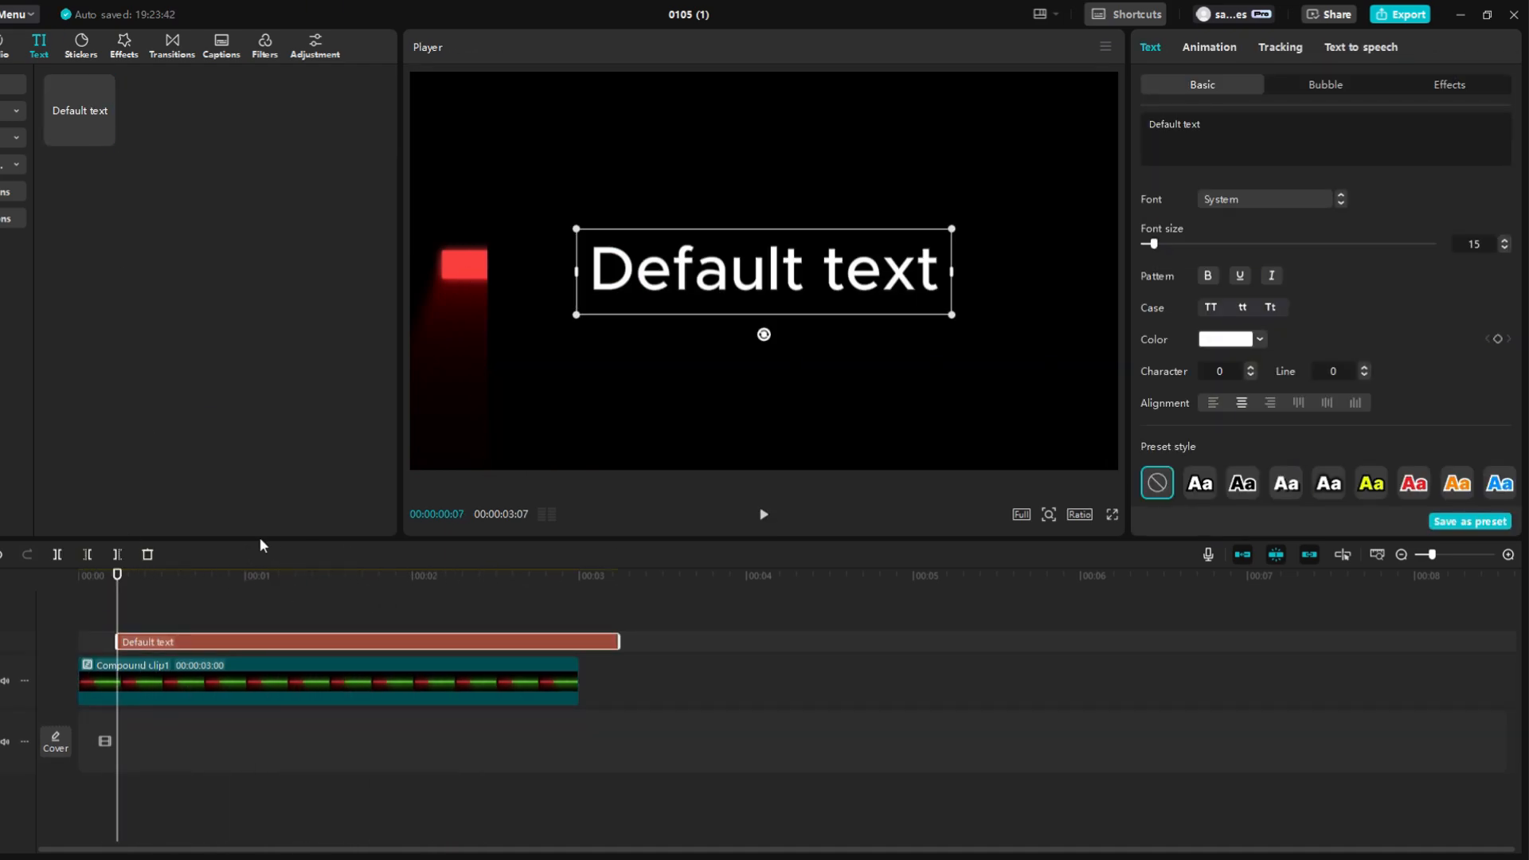
pyautogui.hotkey('ctrl', 'a')
pyautogui.write('Good')
pyautogui.scroll(-1, 1426, 375)
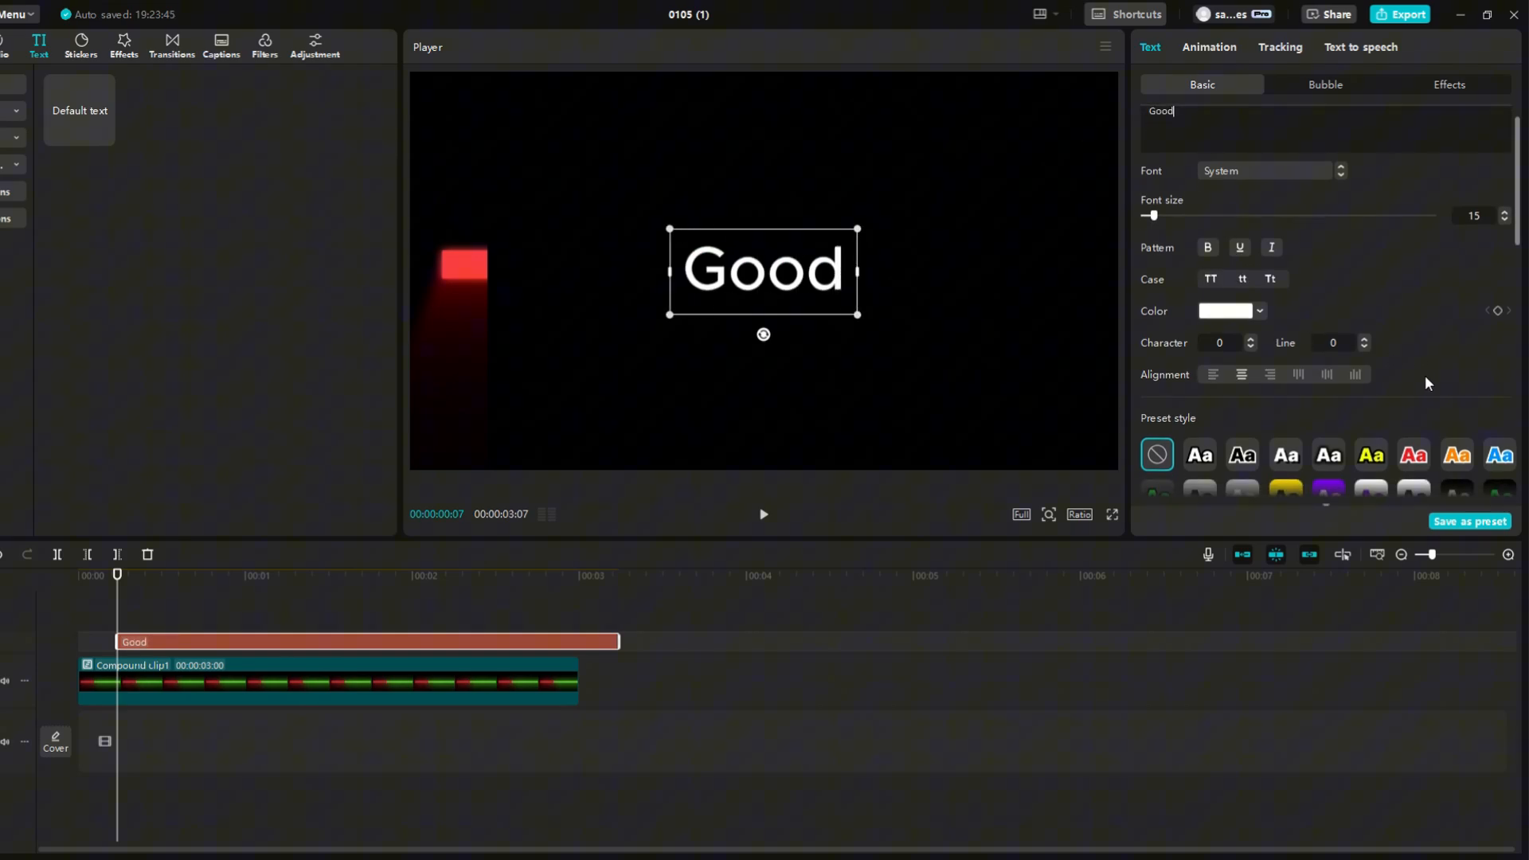
pyautogui.click(1171, 468)
pyautogui.scroll(1, 1253, 371)
# Set the Good text's font to STEADY and place it above the green section of the bar.
pyautogui.press('space')
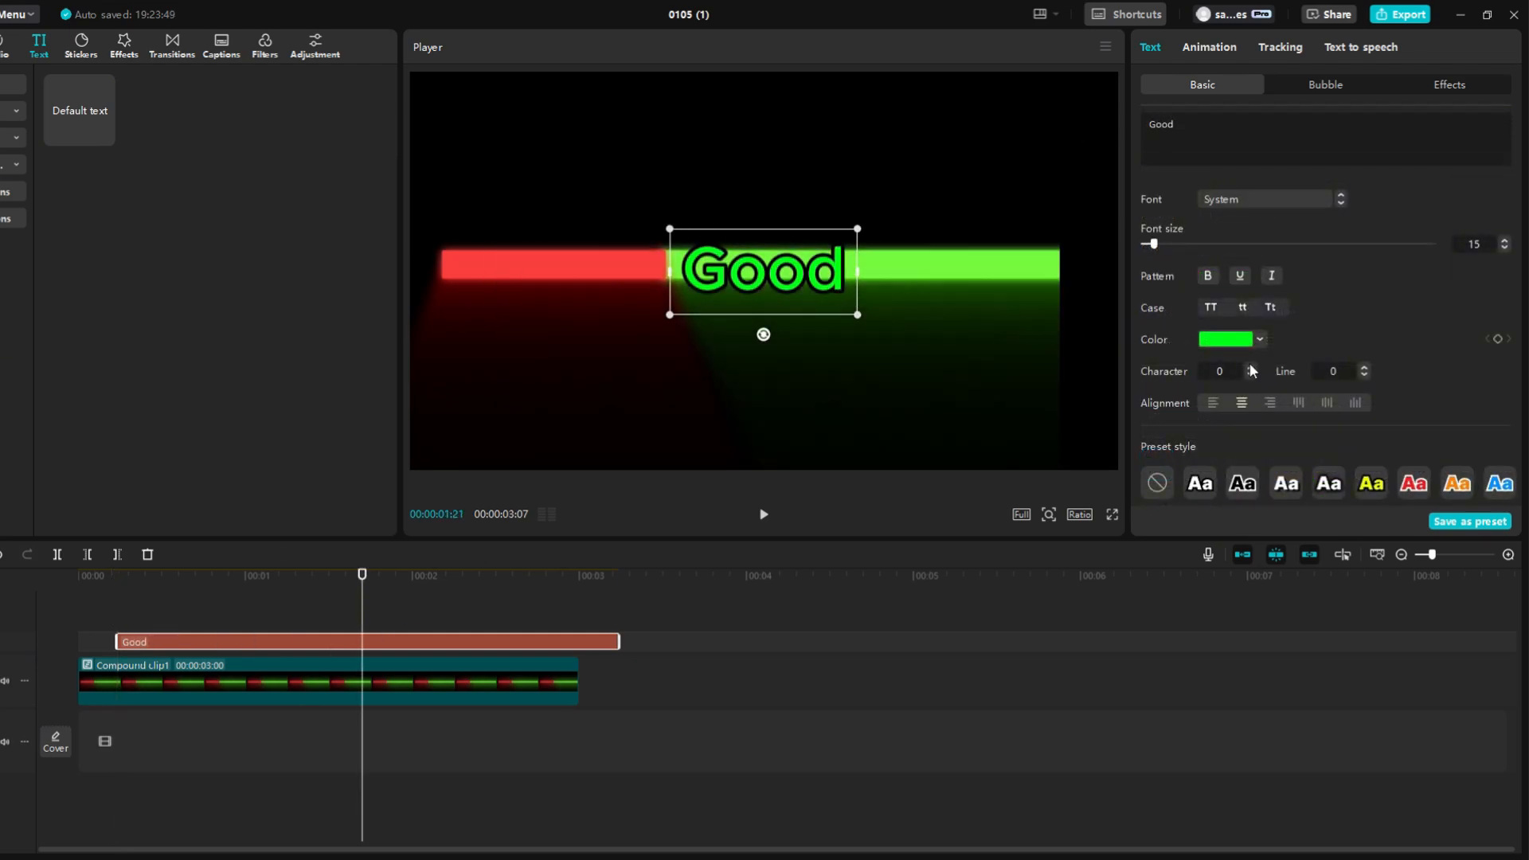
pyautogui.click(1301, 206)
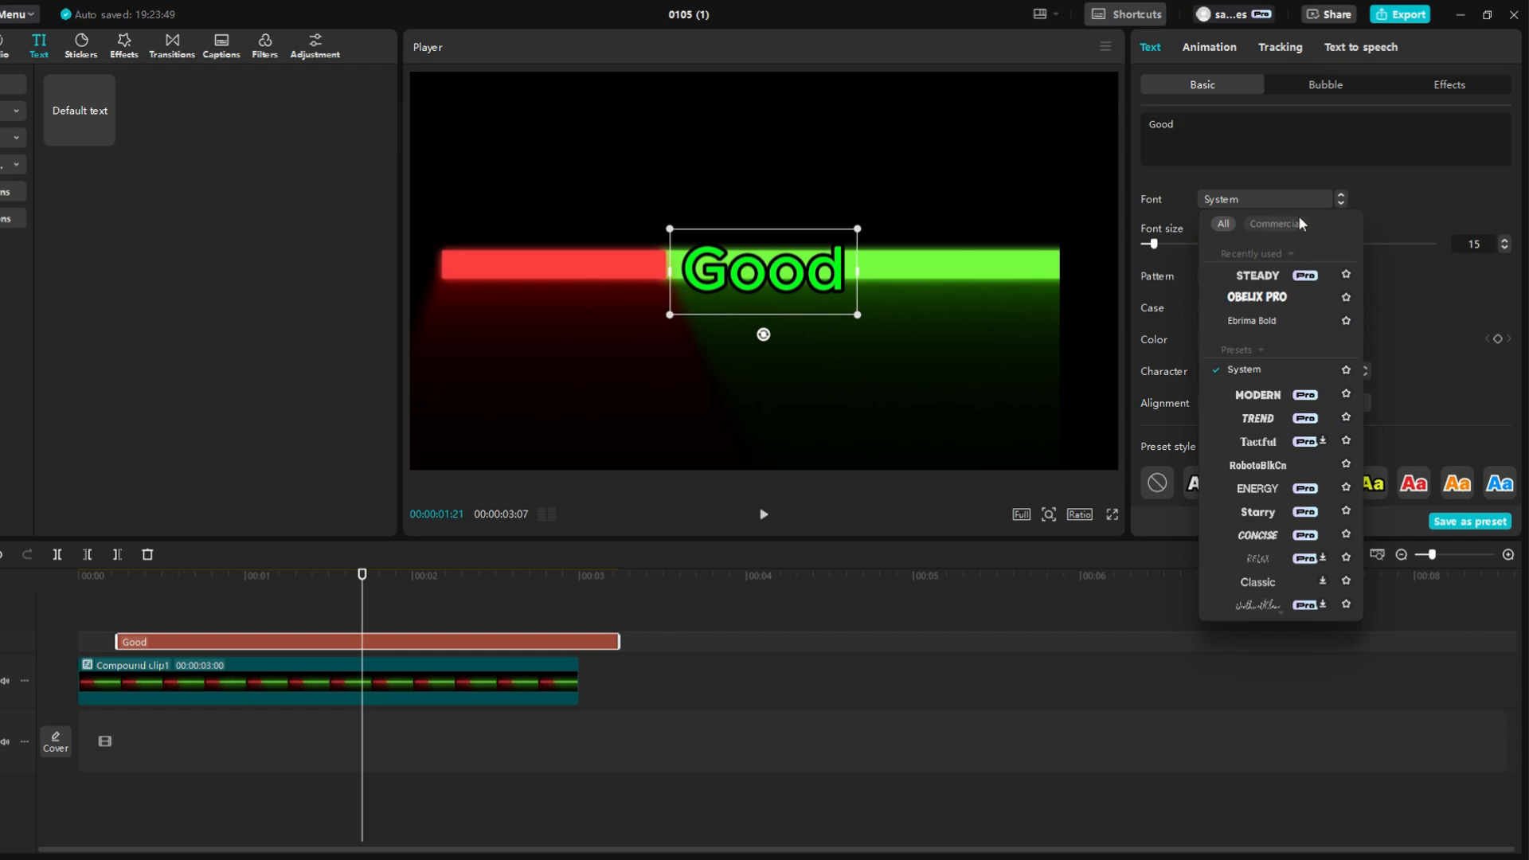
pyautogui.click(1256, 275)
pyautogui.moveTo(767, 291); pyautogui.dragTo(852, 227)
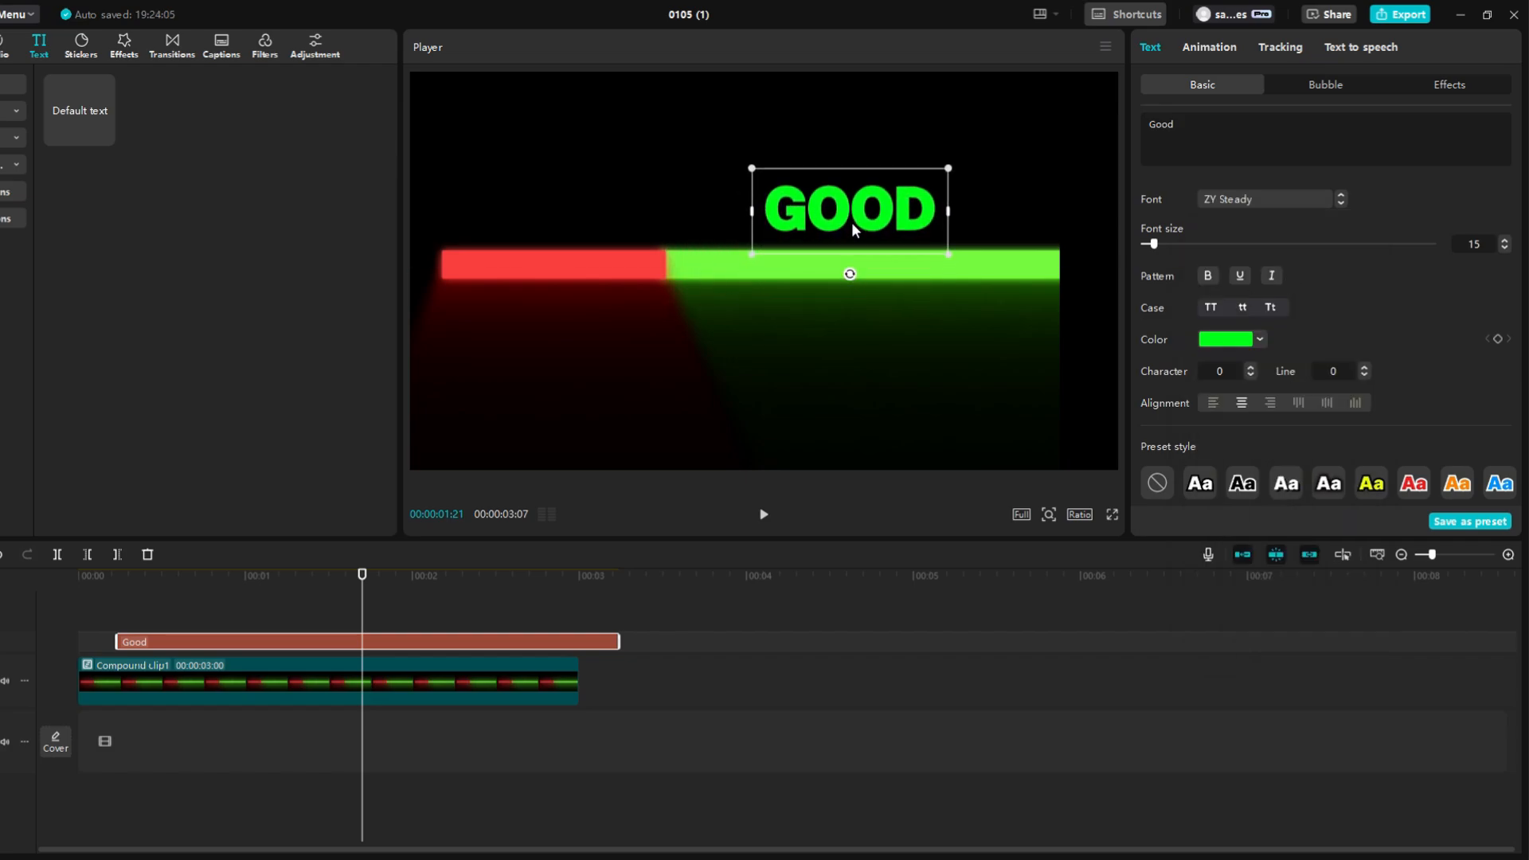
# Duplicate the Good text, place the copy above the red section and change its wording to "bad".
pyautogui.moveTo(172, 652); pyautogui.dragTo(175, 666)
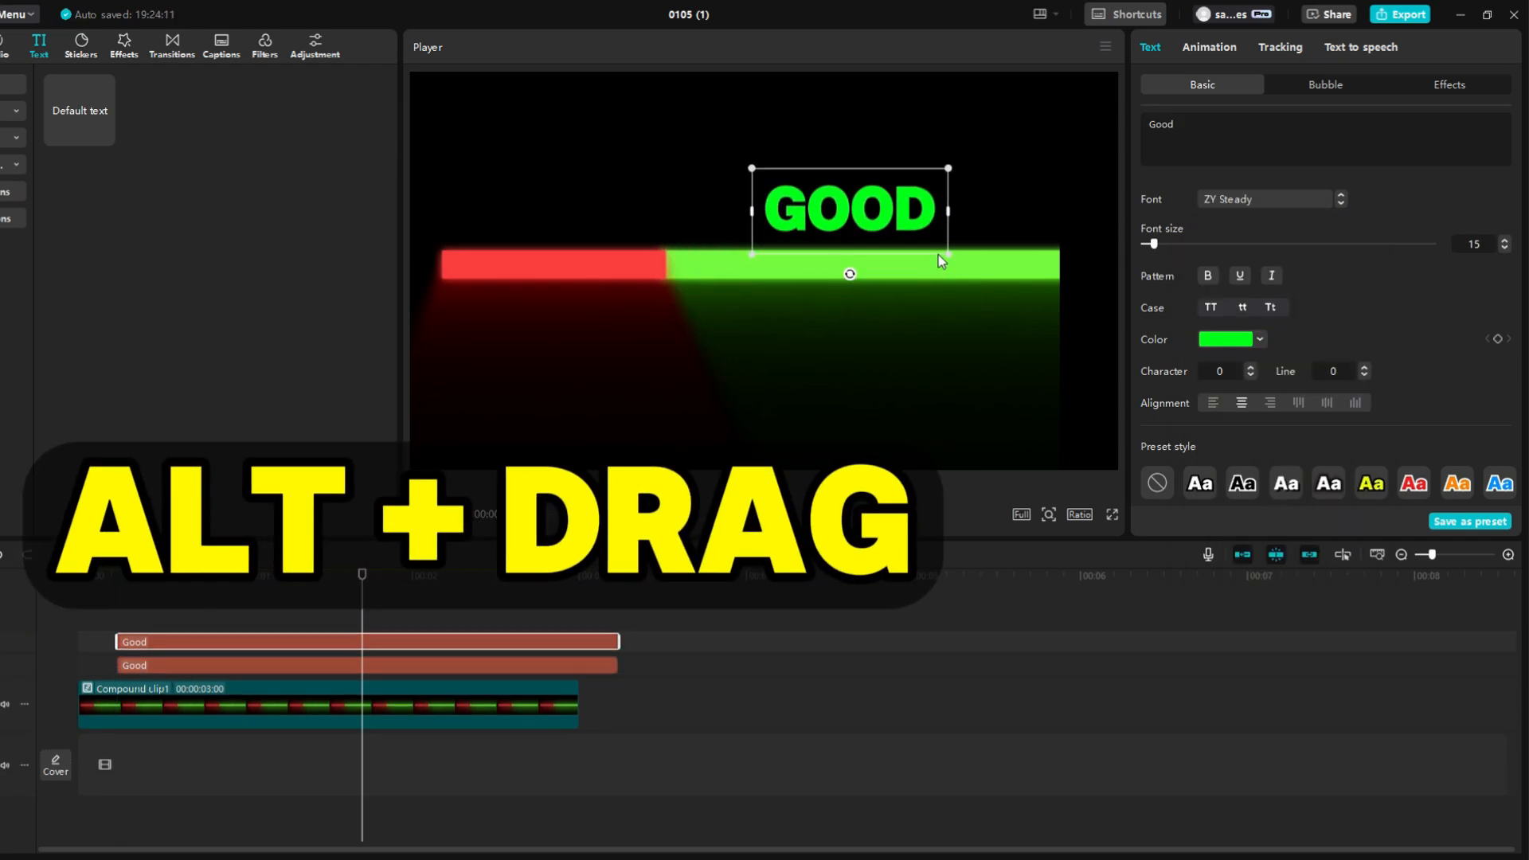
pyautogui.moveTo(867, 229); pyautogui.dragTo(576, 231)
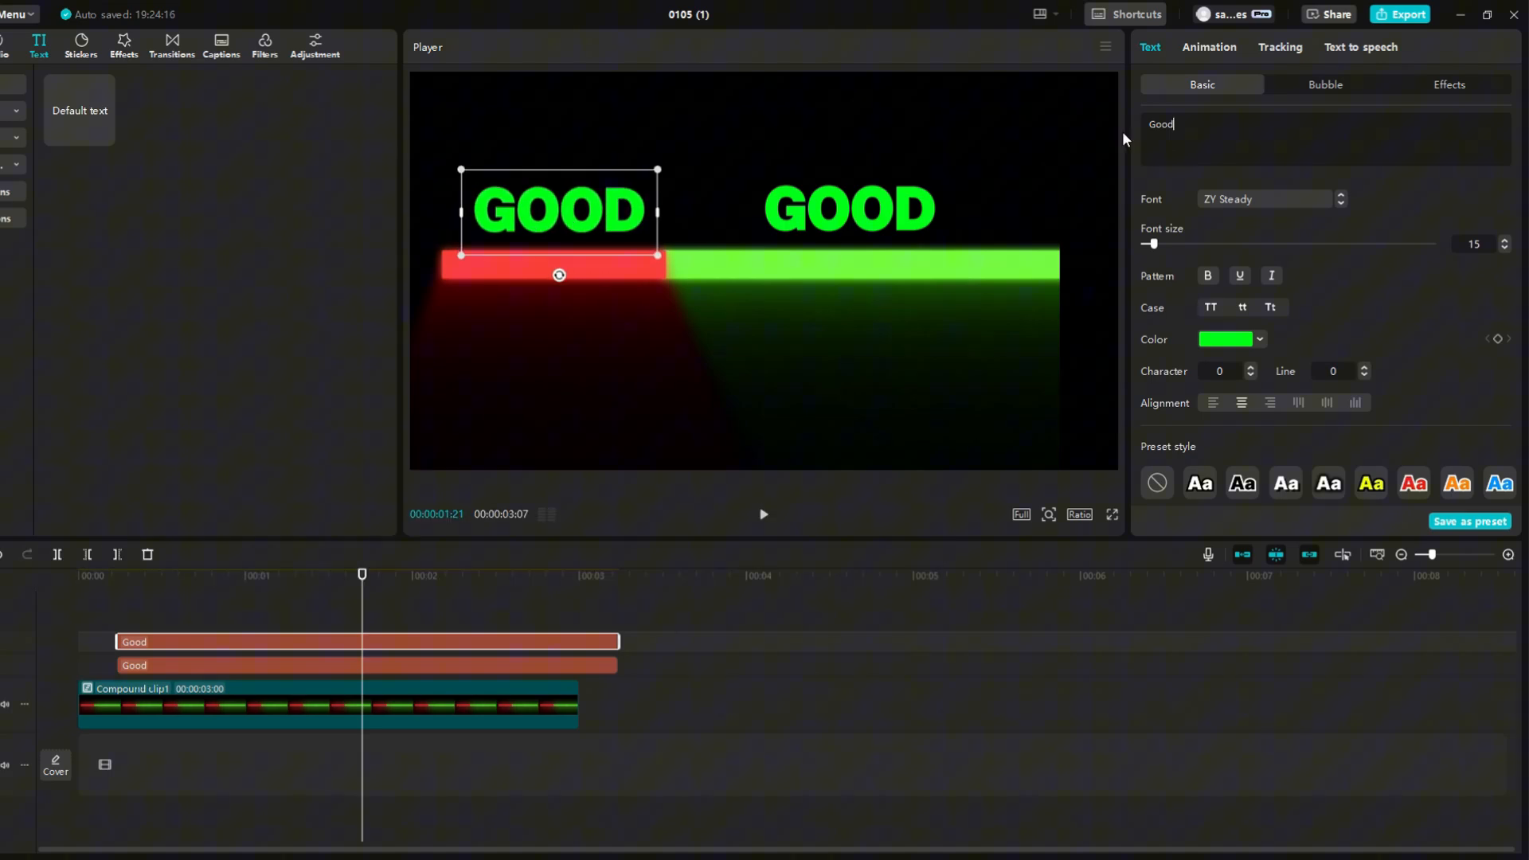
pyautogui.doubleClick(1160, 124)
pyautogui.write('bad')
# Recolour the "bad" text with the red sampled from the bar.
pyautogui.click(1228, 339)
pyautogui.click(1168, 481)
pyautogui.click(600, 266)
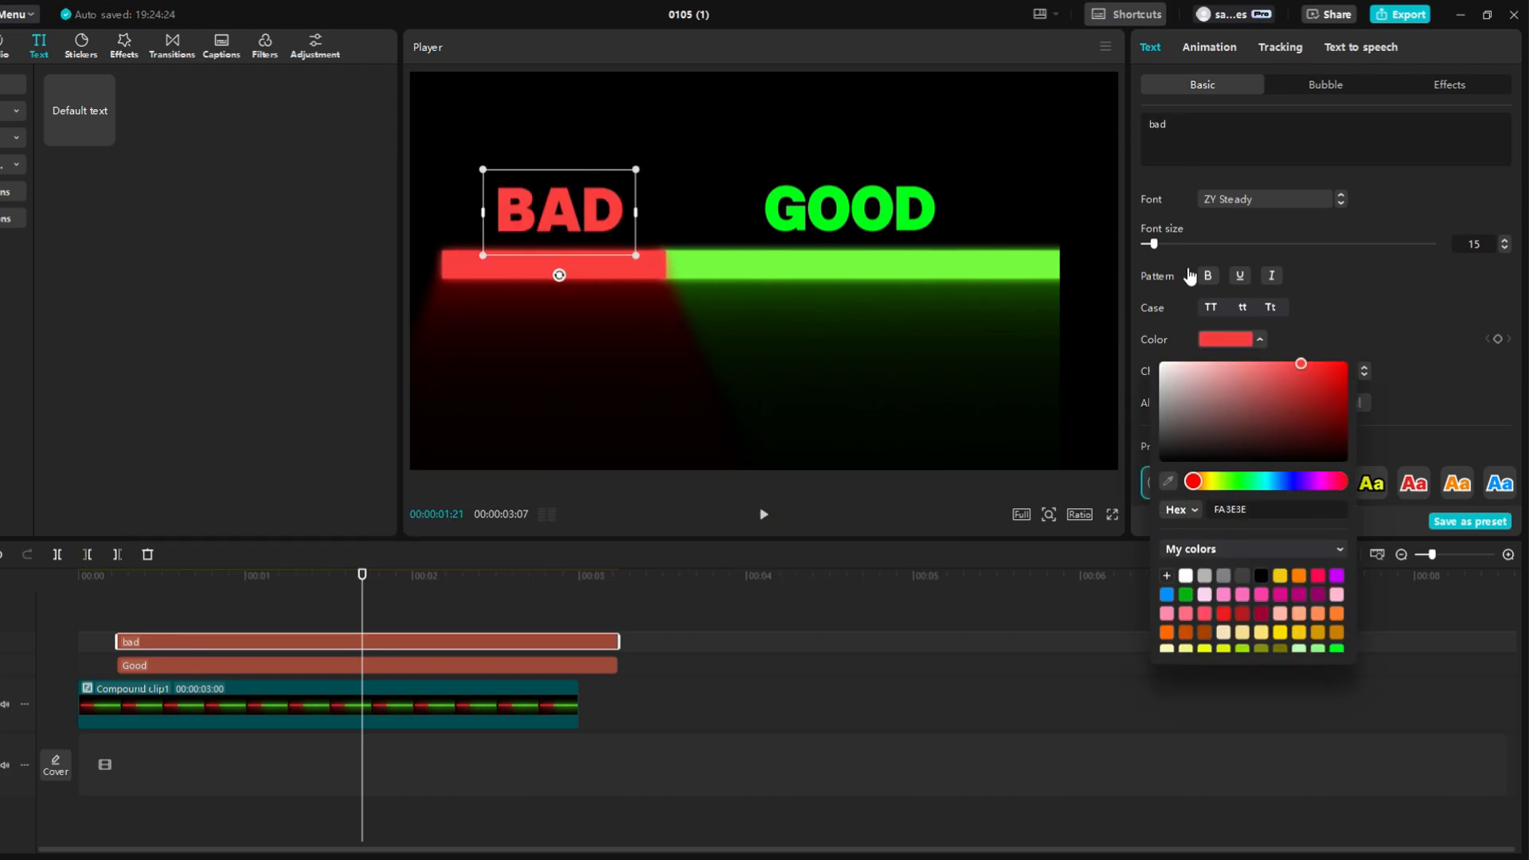
# Apply the Bounce In animation to the "bad" text and move its clip to start at 00:03.
pyautogui.click(1216, 48)
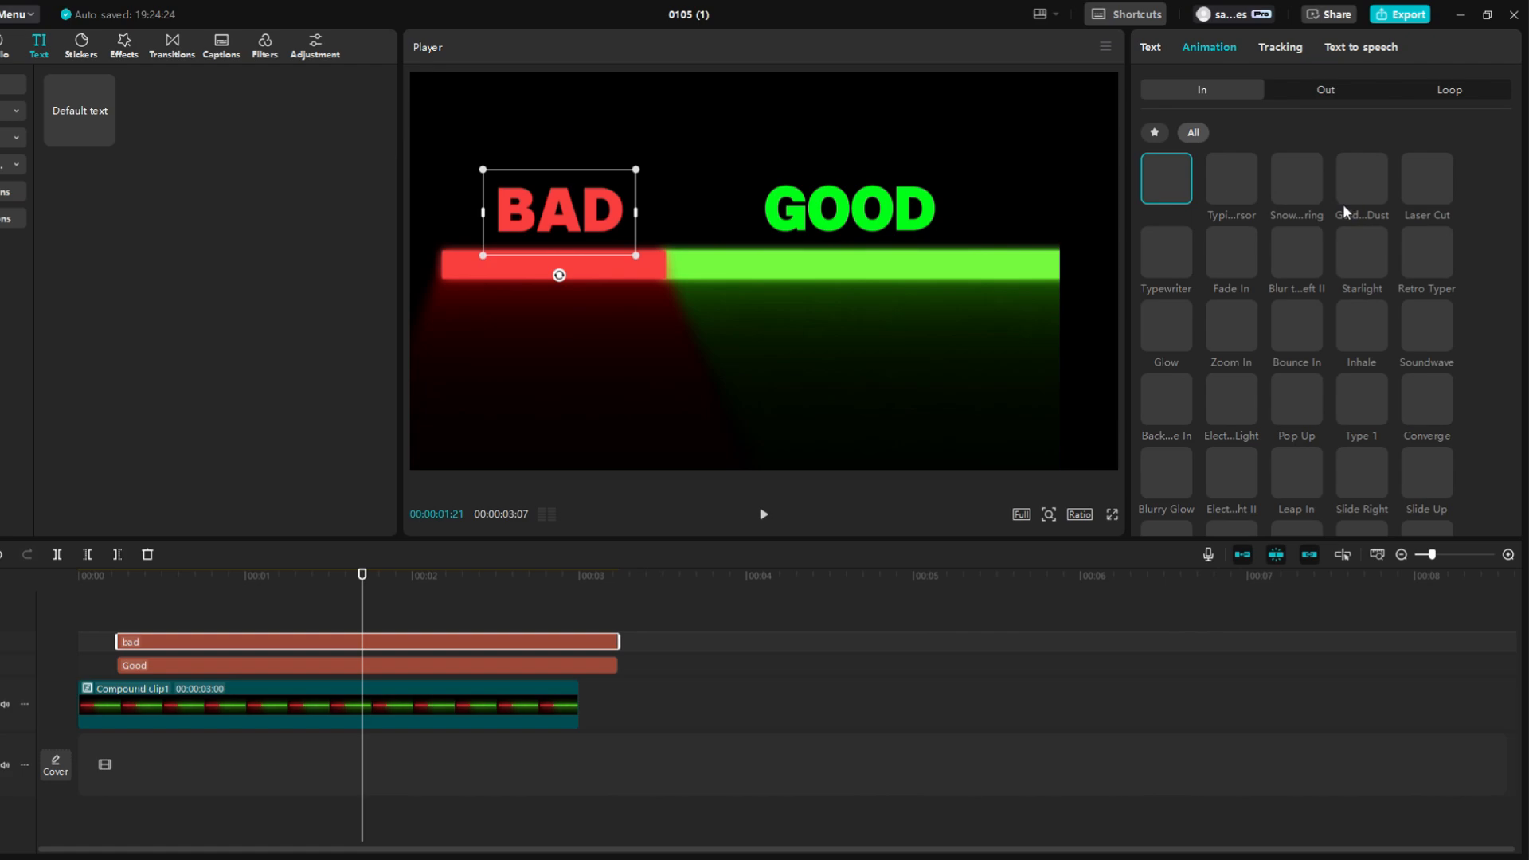
pyautogui.click(1306, 326)
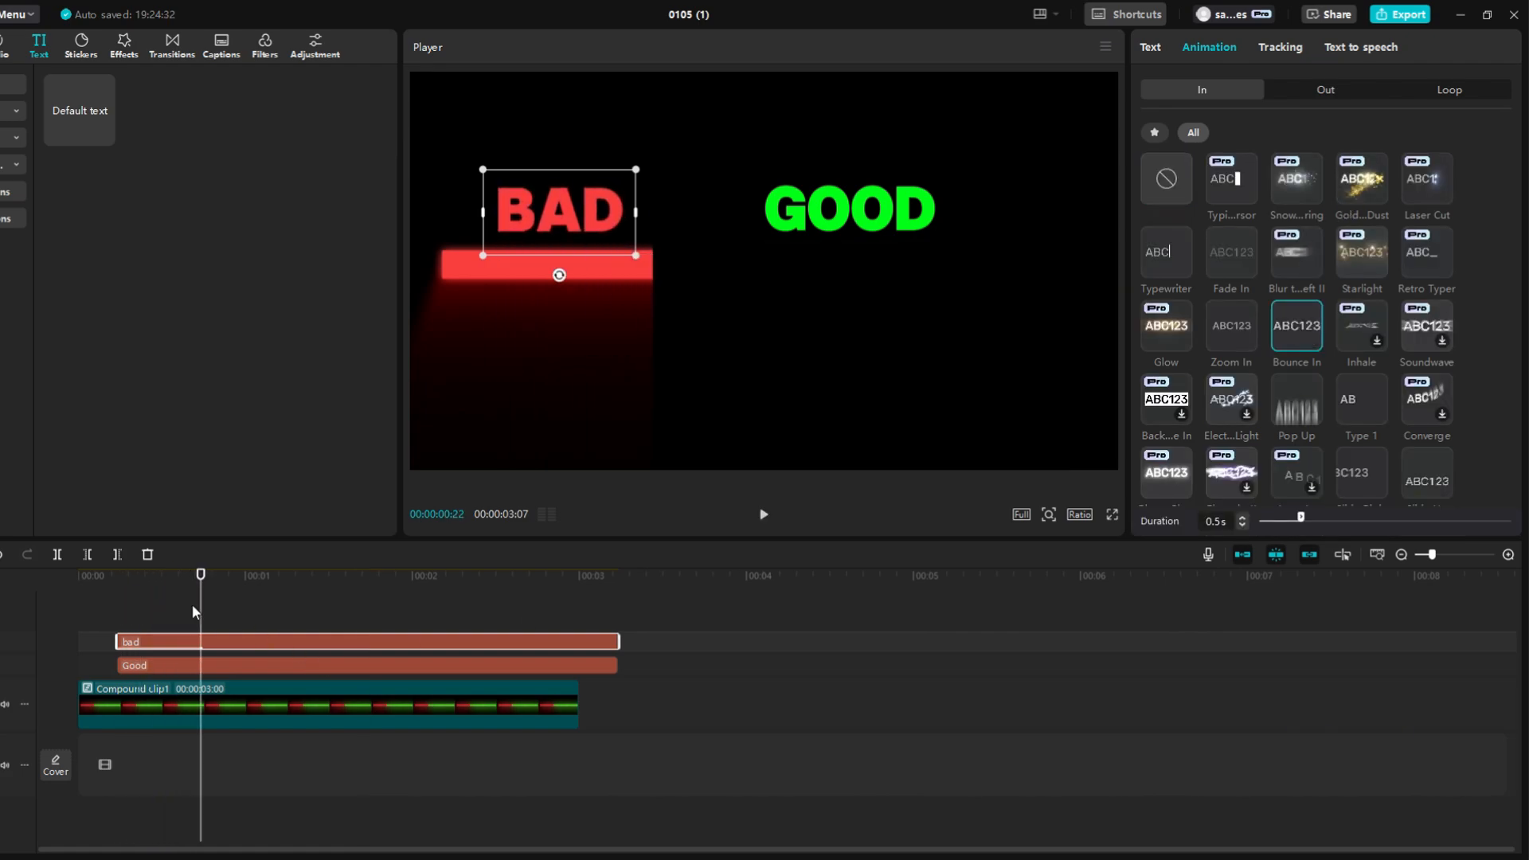
pyautogui.click(143, 707)
pyautogui.moveTo(195, 596); pyautogui.dragTo(132, 643)
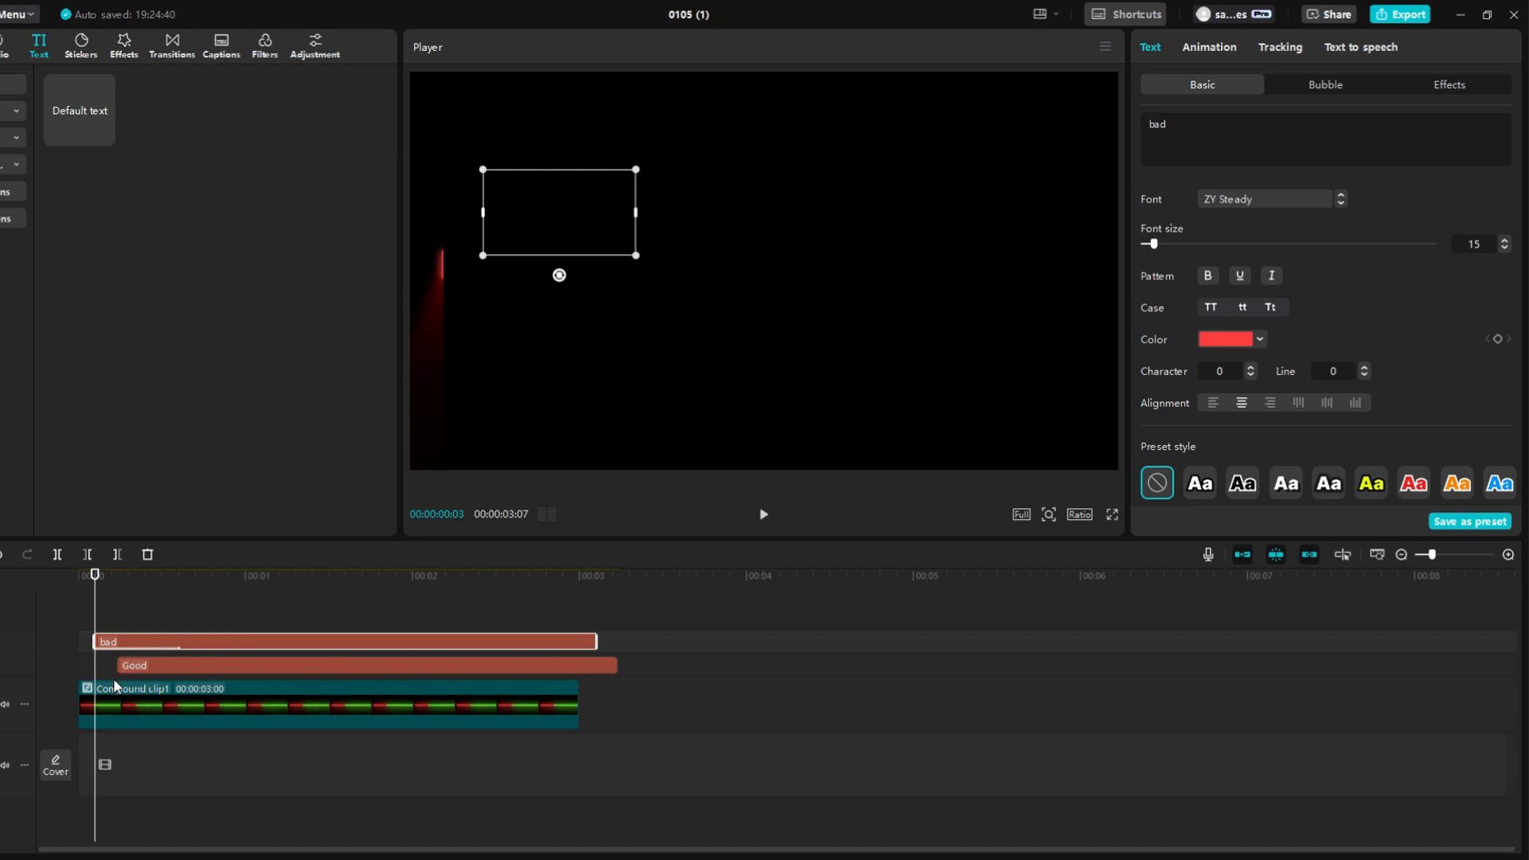
# Move the Good text clip to start at 01:13 and apply the Bounce In animation to it.
pyautogui.click(112, 607)
pyautogui.click(310, 599)
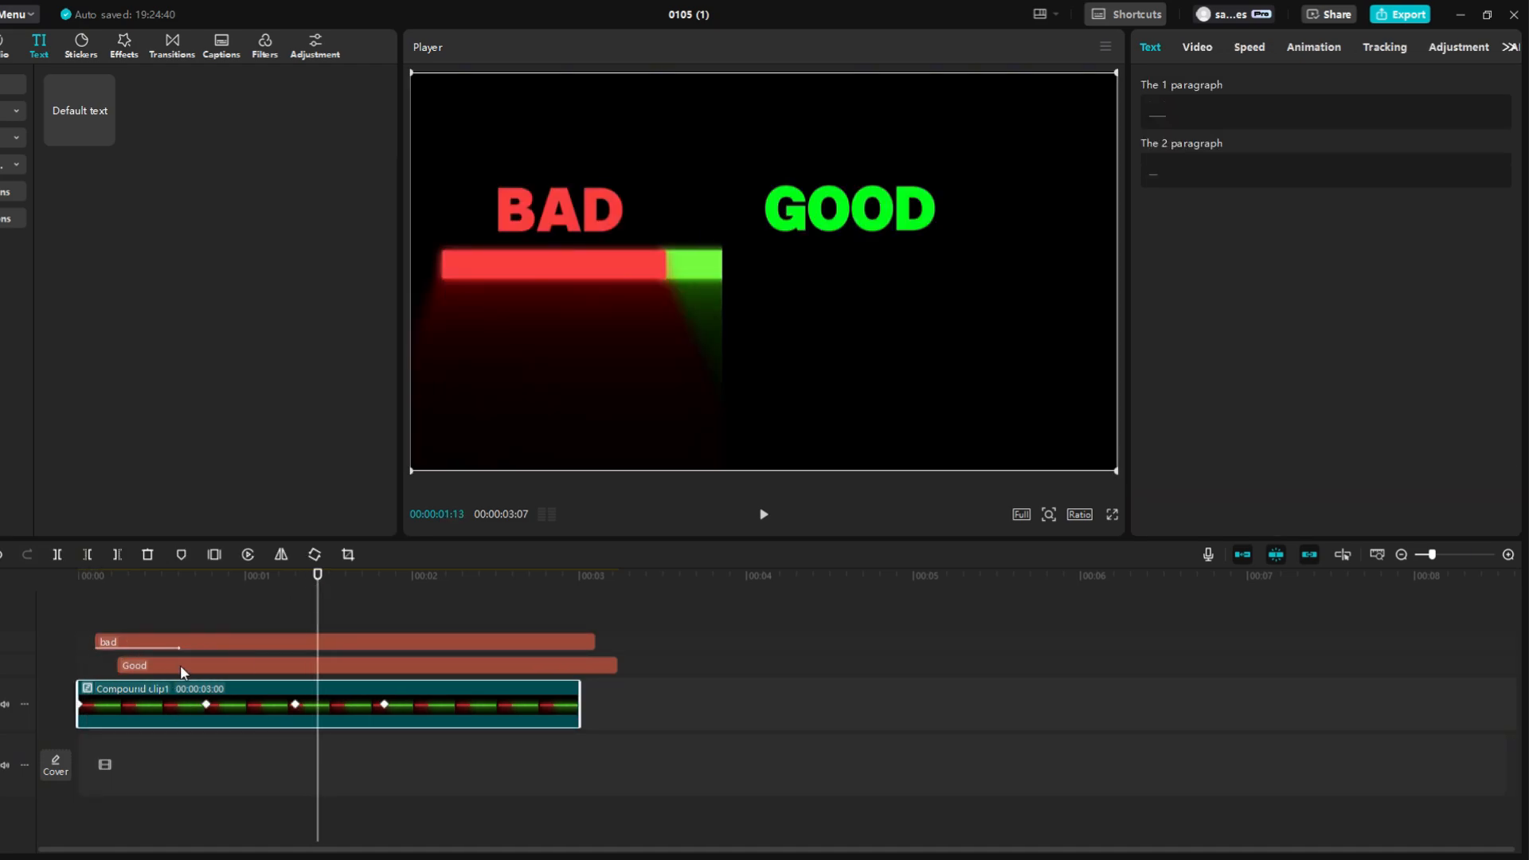
pyautogui.moveTo(180, 665); pyautogui.dragTo(379, 669)
pyautogui.click(1209, 47)
pyautogui.click(1297, 325)
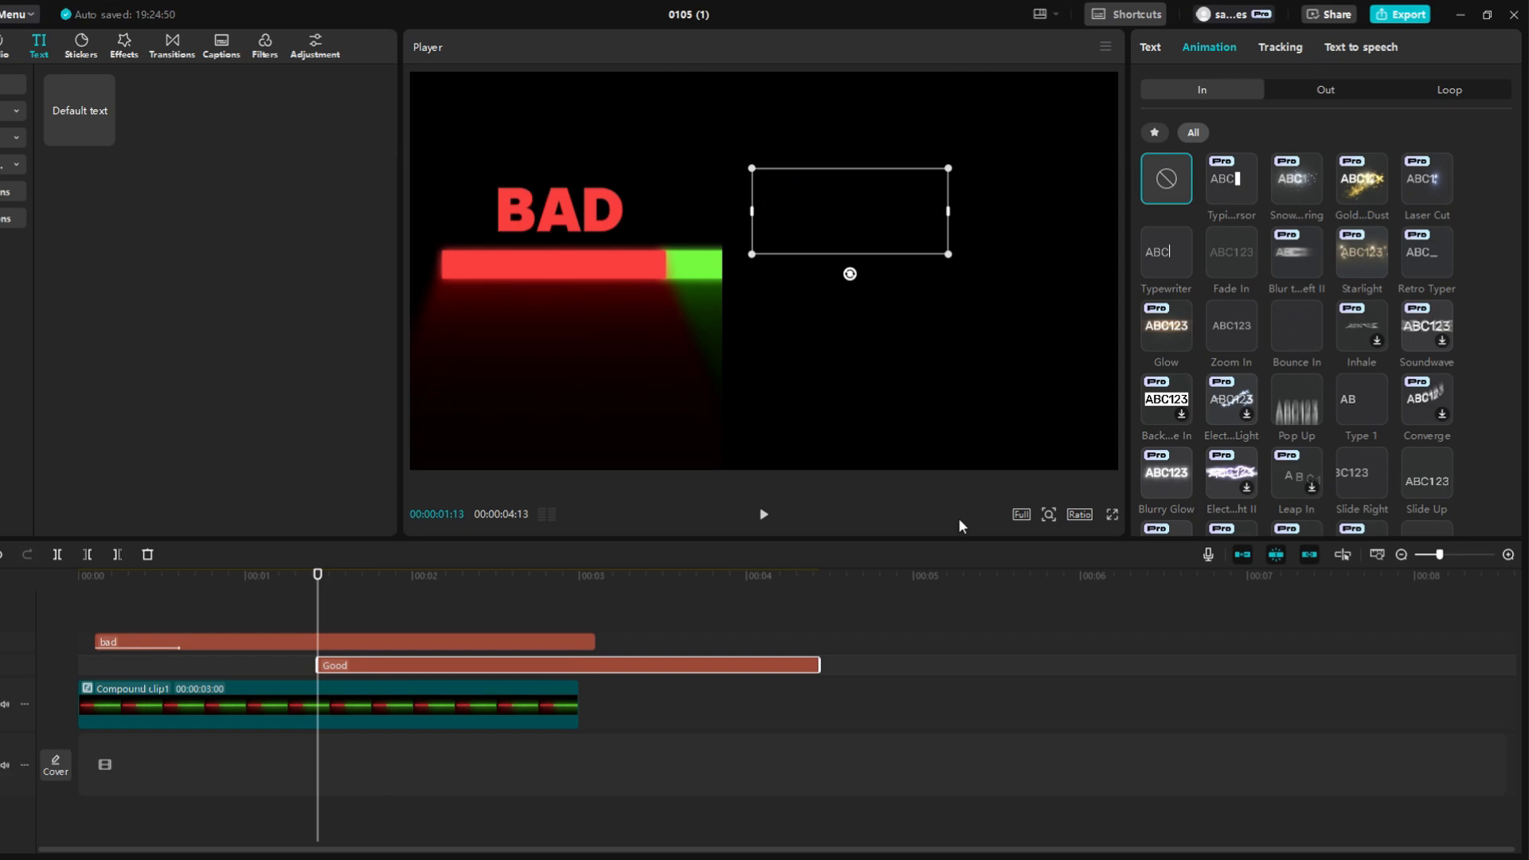
# Trim both text clips to end with the compound clip at 3 seconds and preview the animation from the start.
pyautogui.moveTo(819, 664); pyautogui.dragTo(567, 642)
pyautogui.moveTo(567, 642); pyautogui.dragTo(575, 641)
pyautogui.click(595, 641)
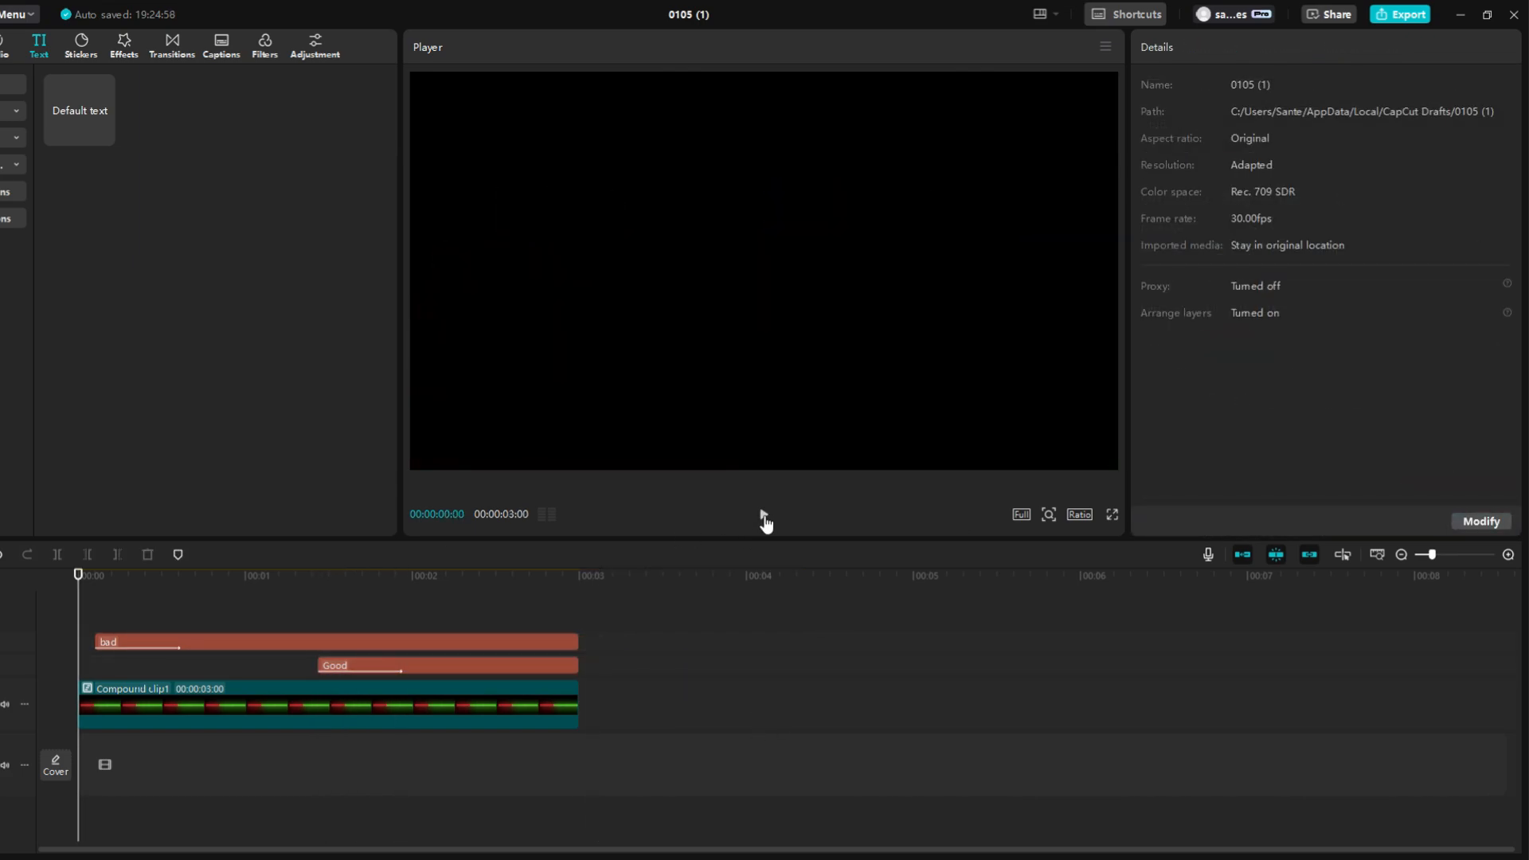
pyautogui.click(764, 514)
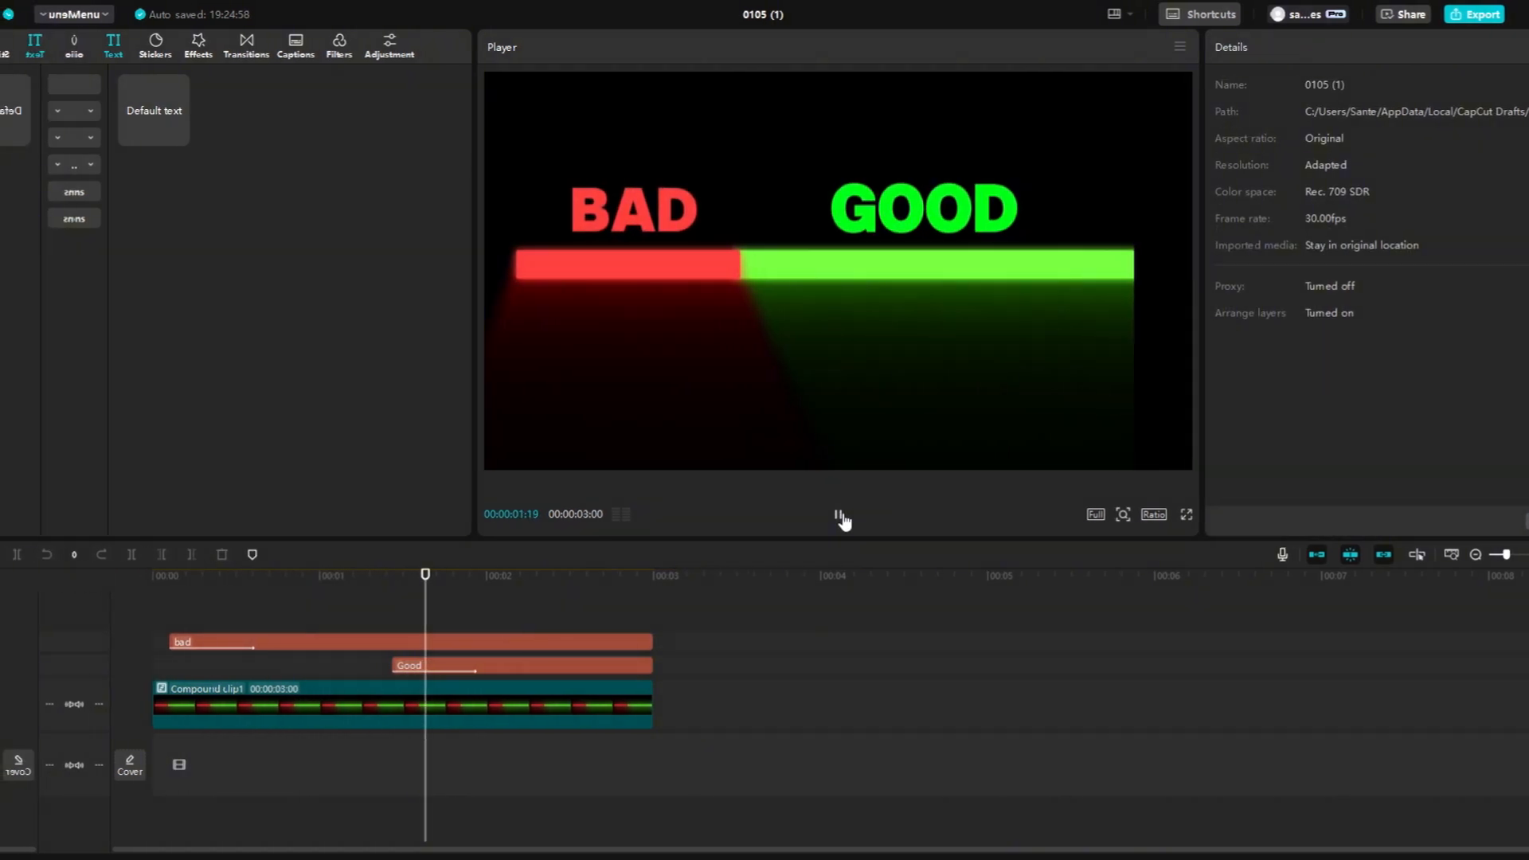